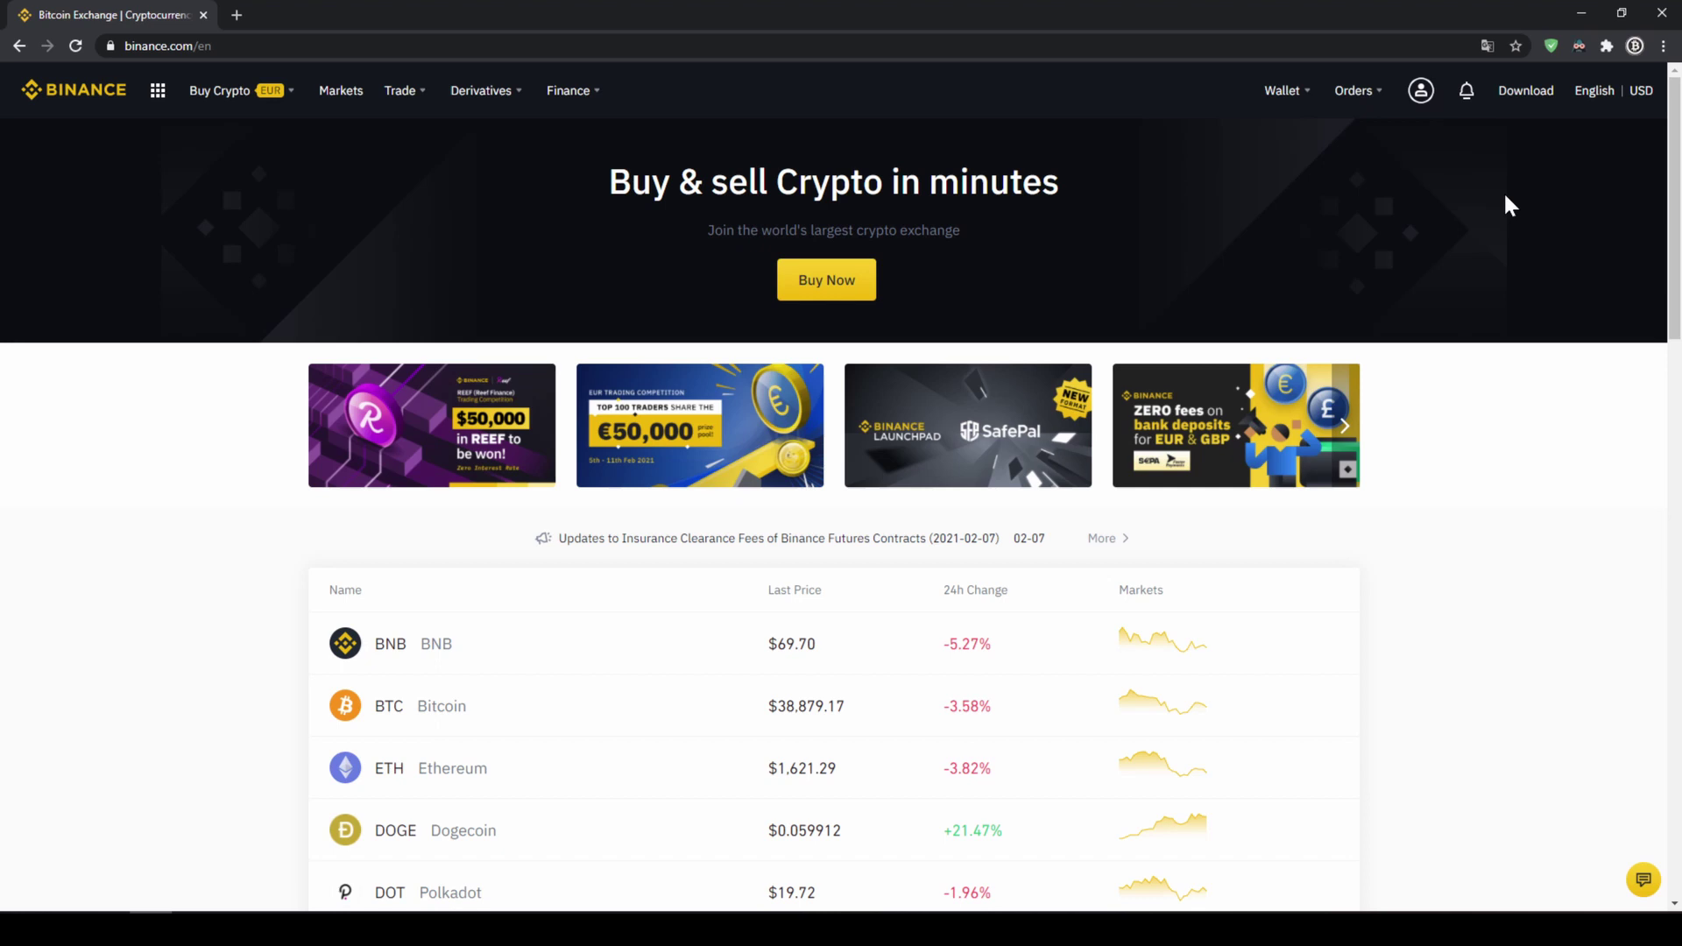
Highlight the Verified status under Identity Verification on the Basic Info page
mouse_move(1422, 95)
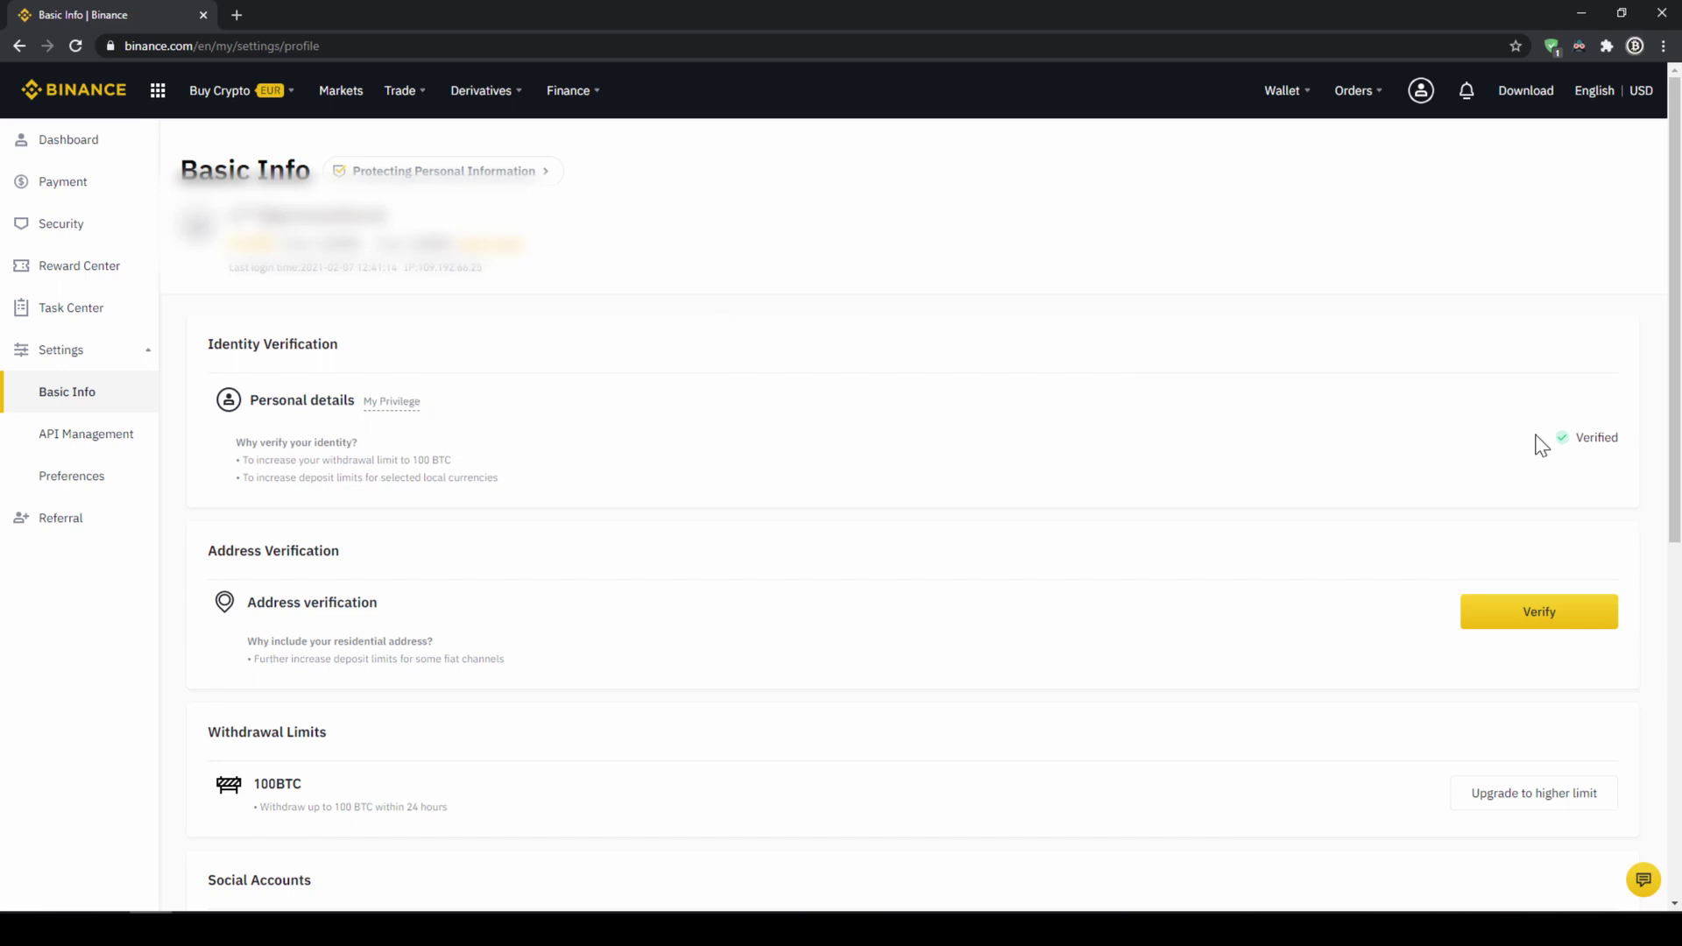
drag(1575, 438, 1639, 456)
click(1641, 457)
mouse_move(1293, 94)
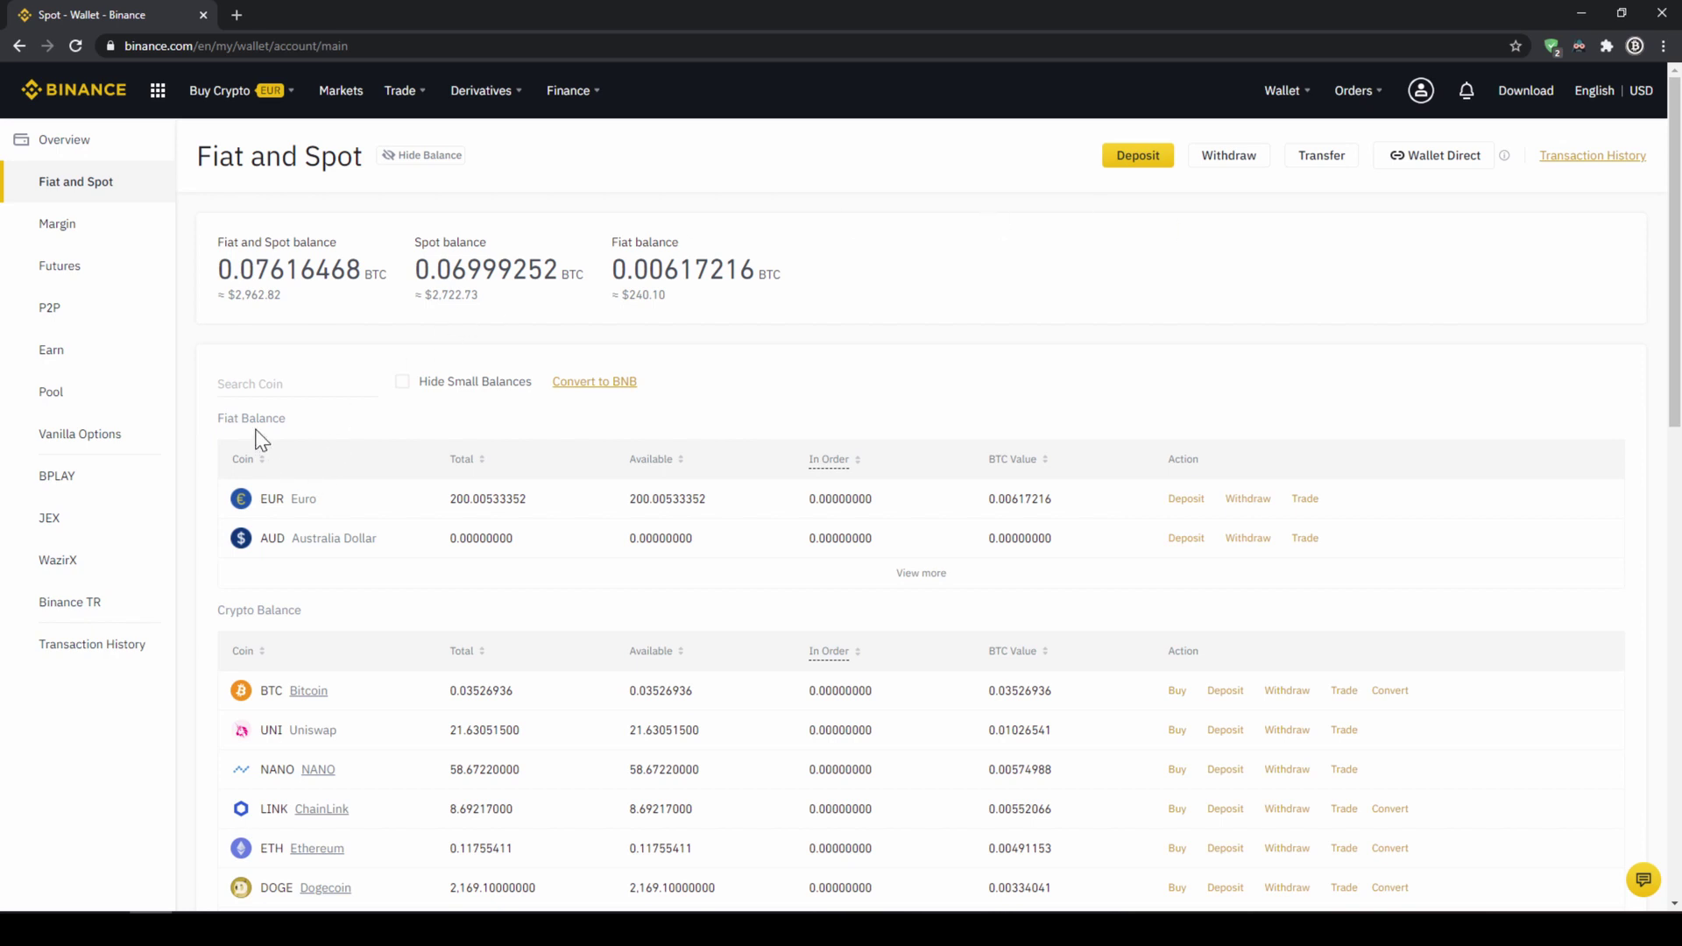
Highlight the Fiat Balance (EUR, AUD) and Crypto Balance sections of the wallet
drag(260, 419, 315, 429)
drag(230, 611, 327, 623)
click(364, 623)
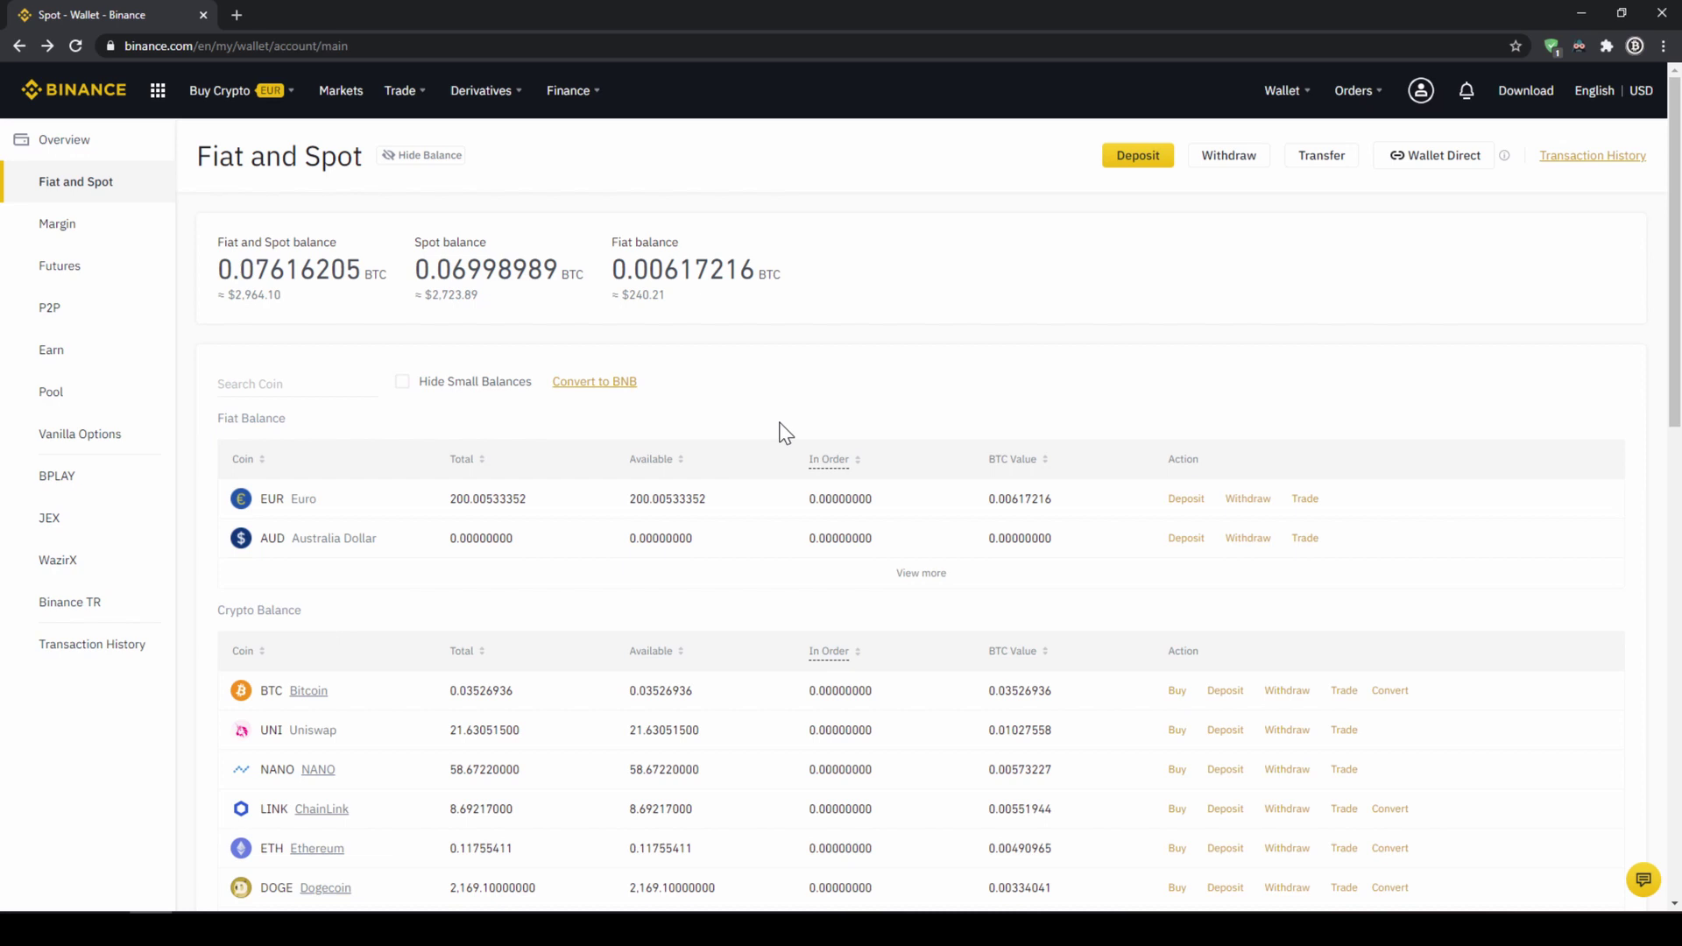
Start a SEPA deposit, try USD then return to EUR, and enter 1000 as the amount
click(1138, 156)
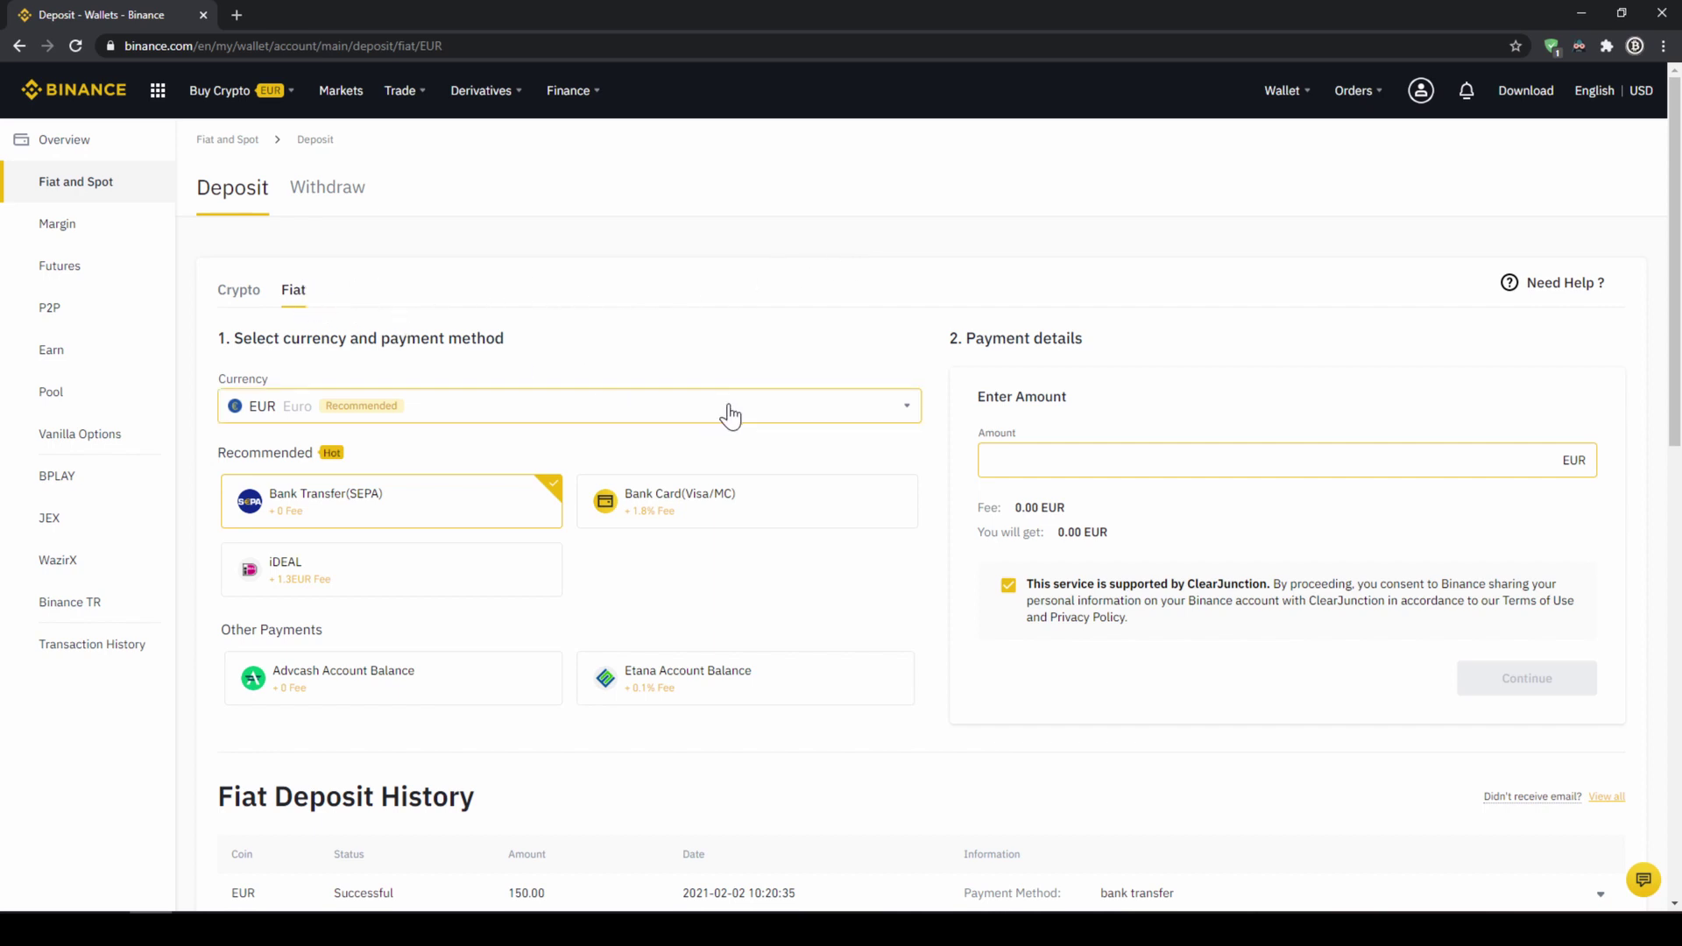
click(771, 379)
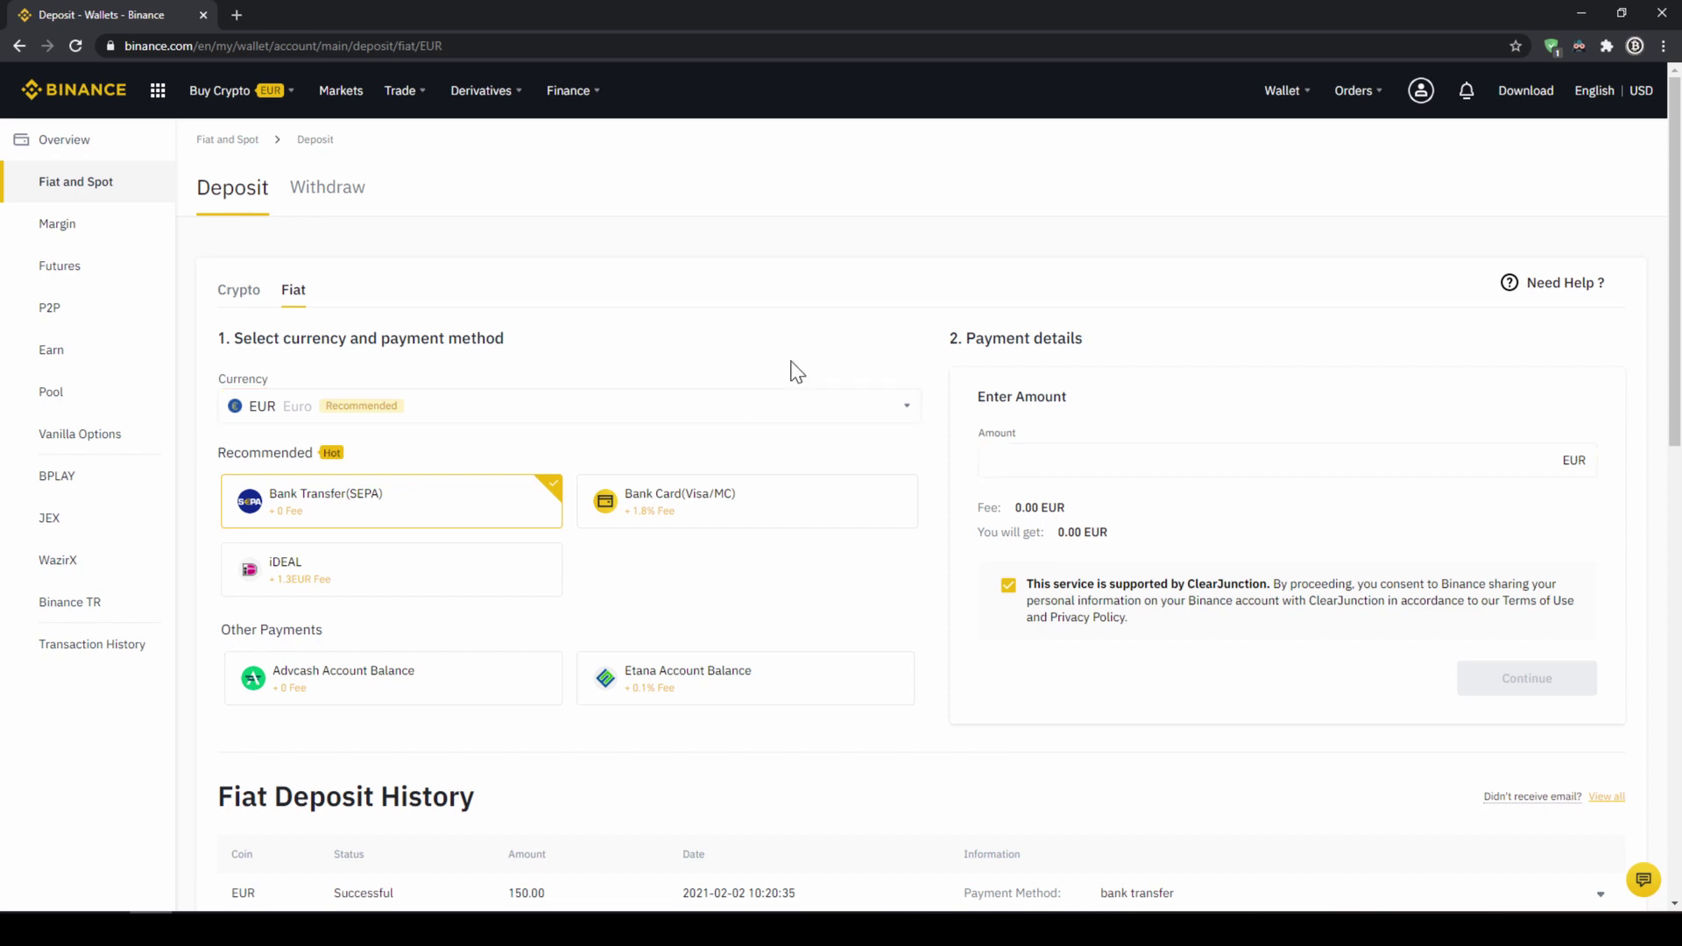
click(704, 427)
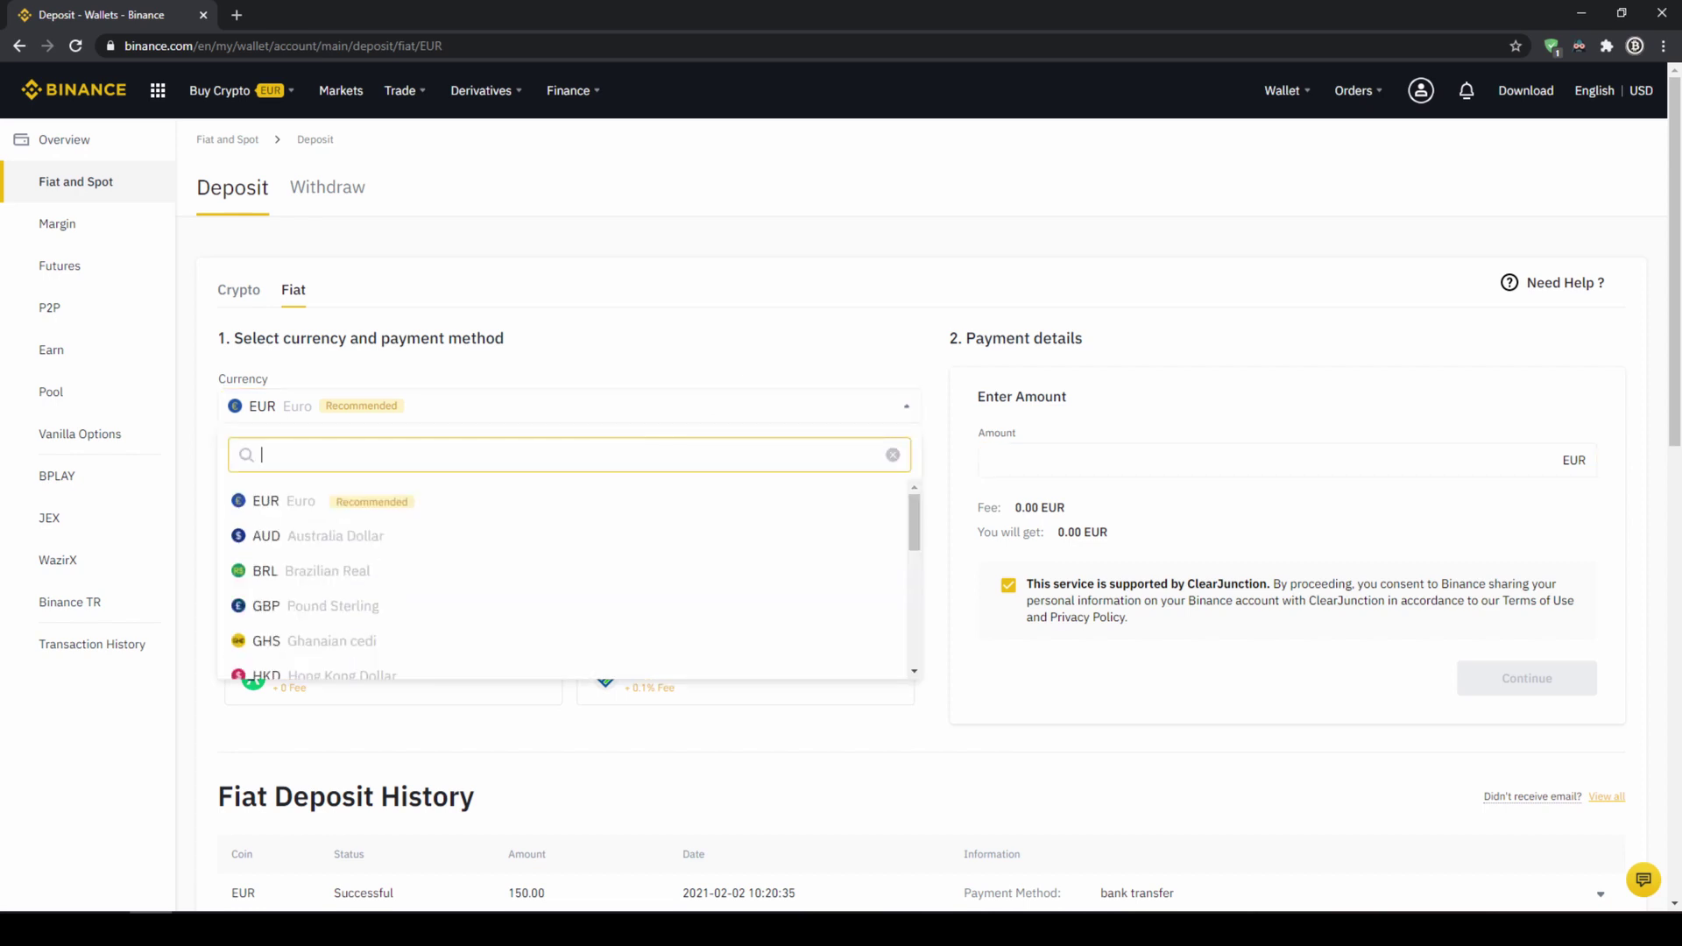
scroll(481, 533, down, 10)
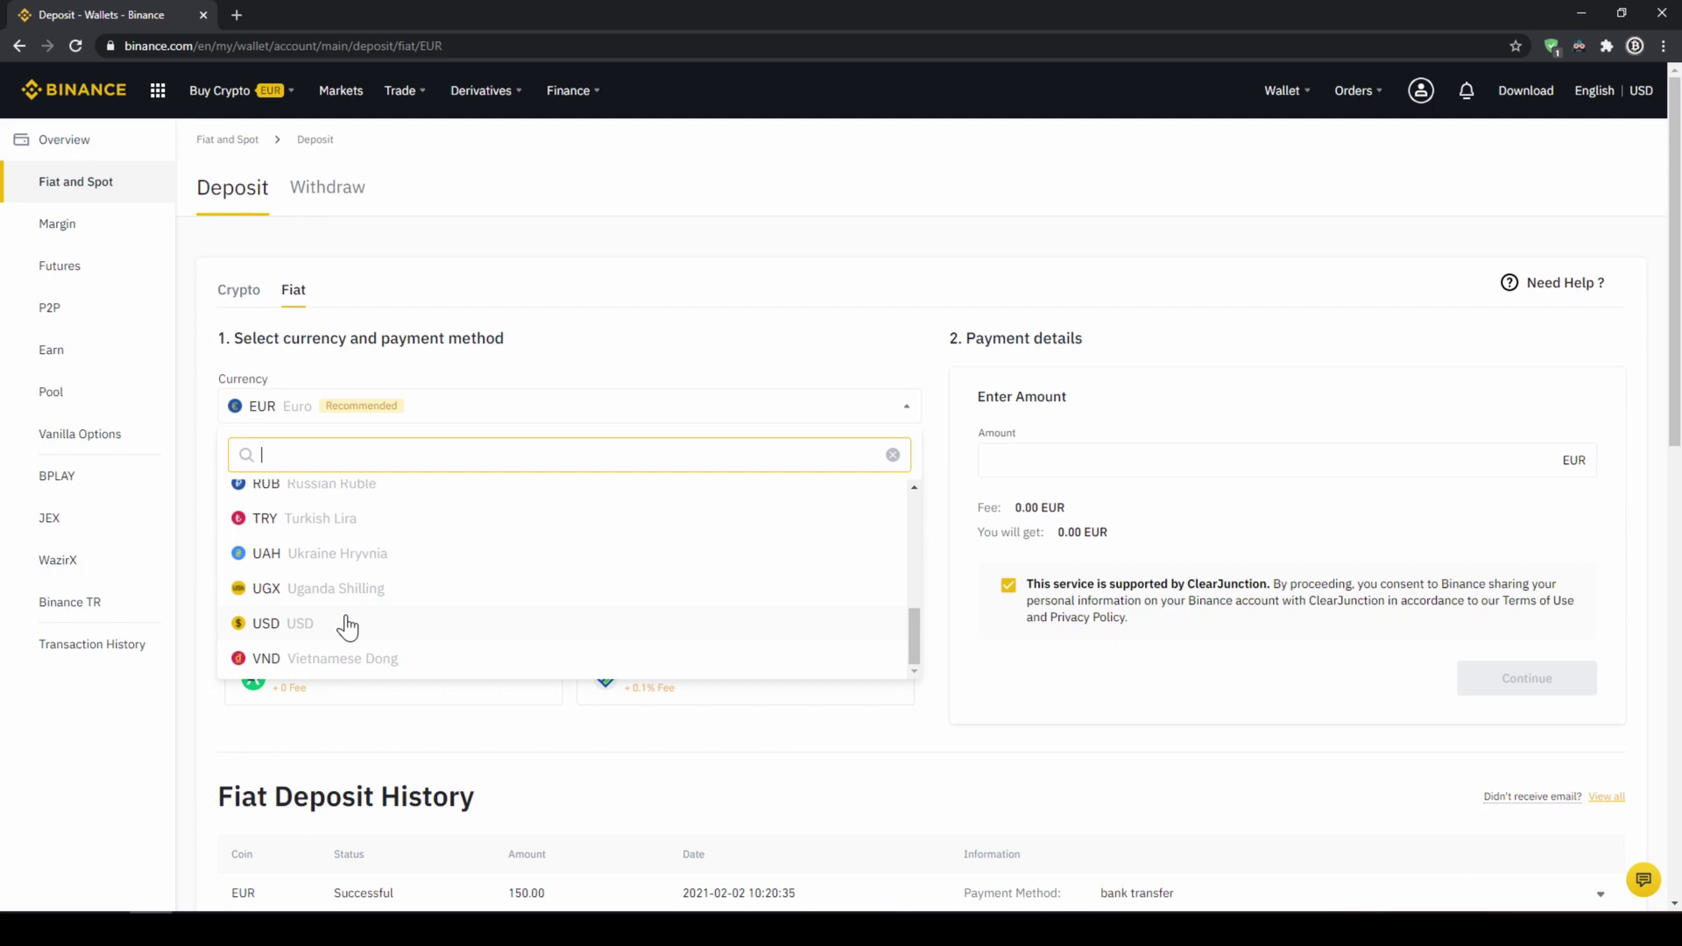
click(347, 627)
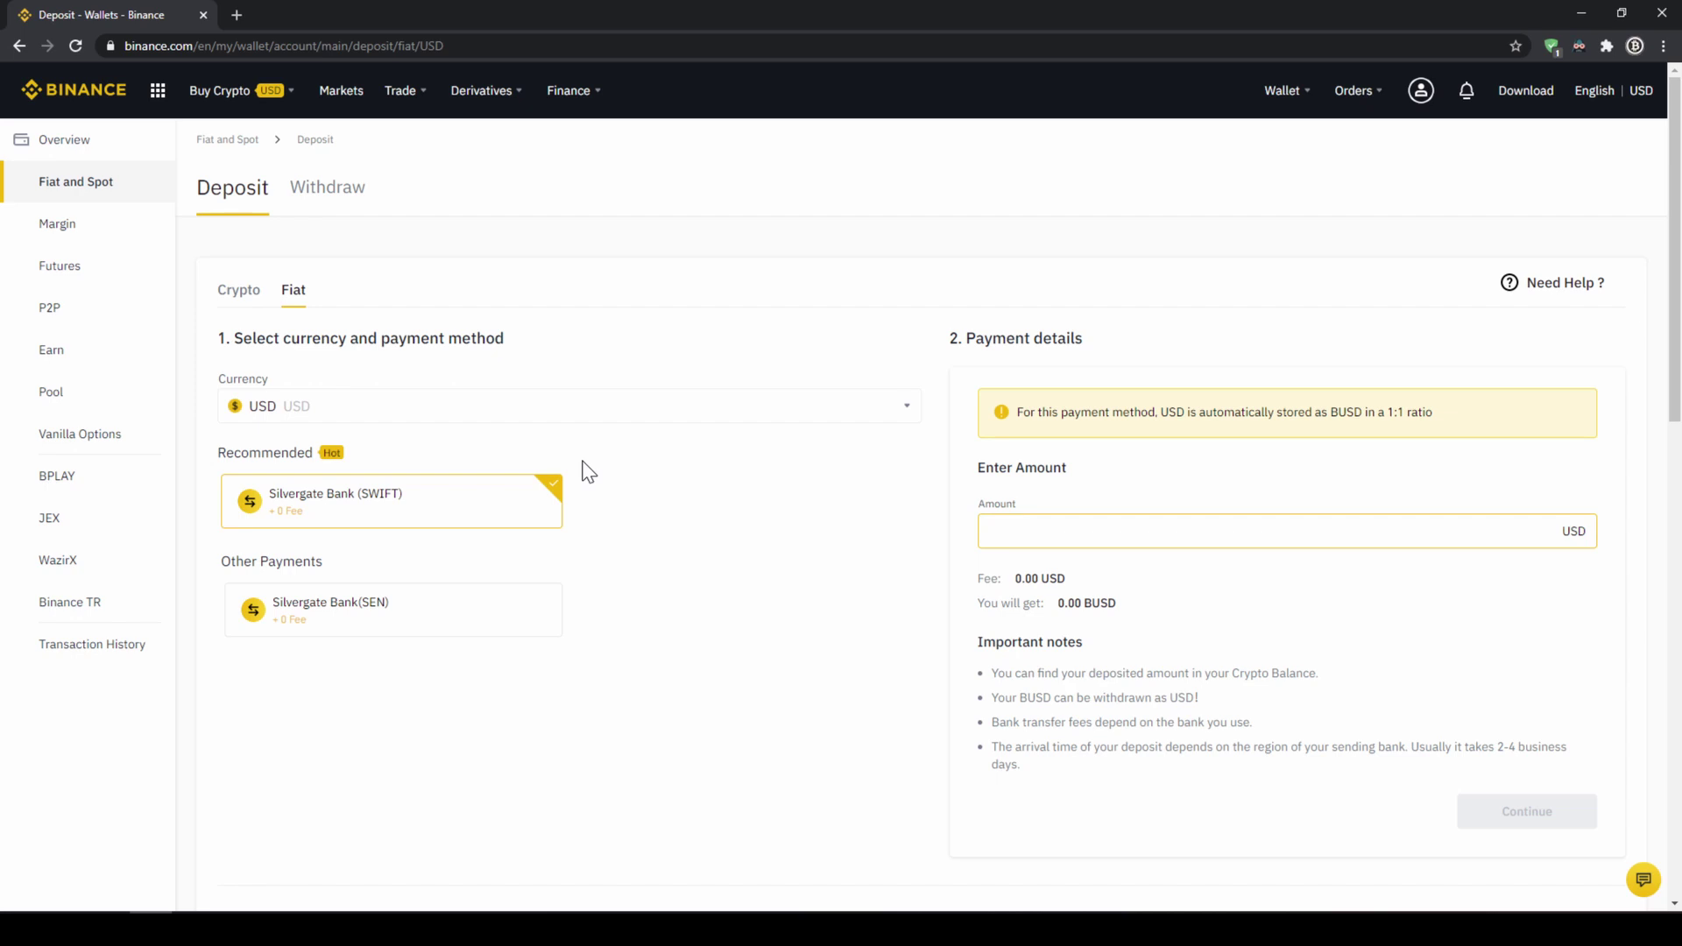
click(559, 405)
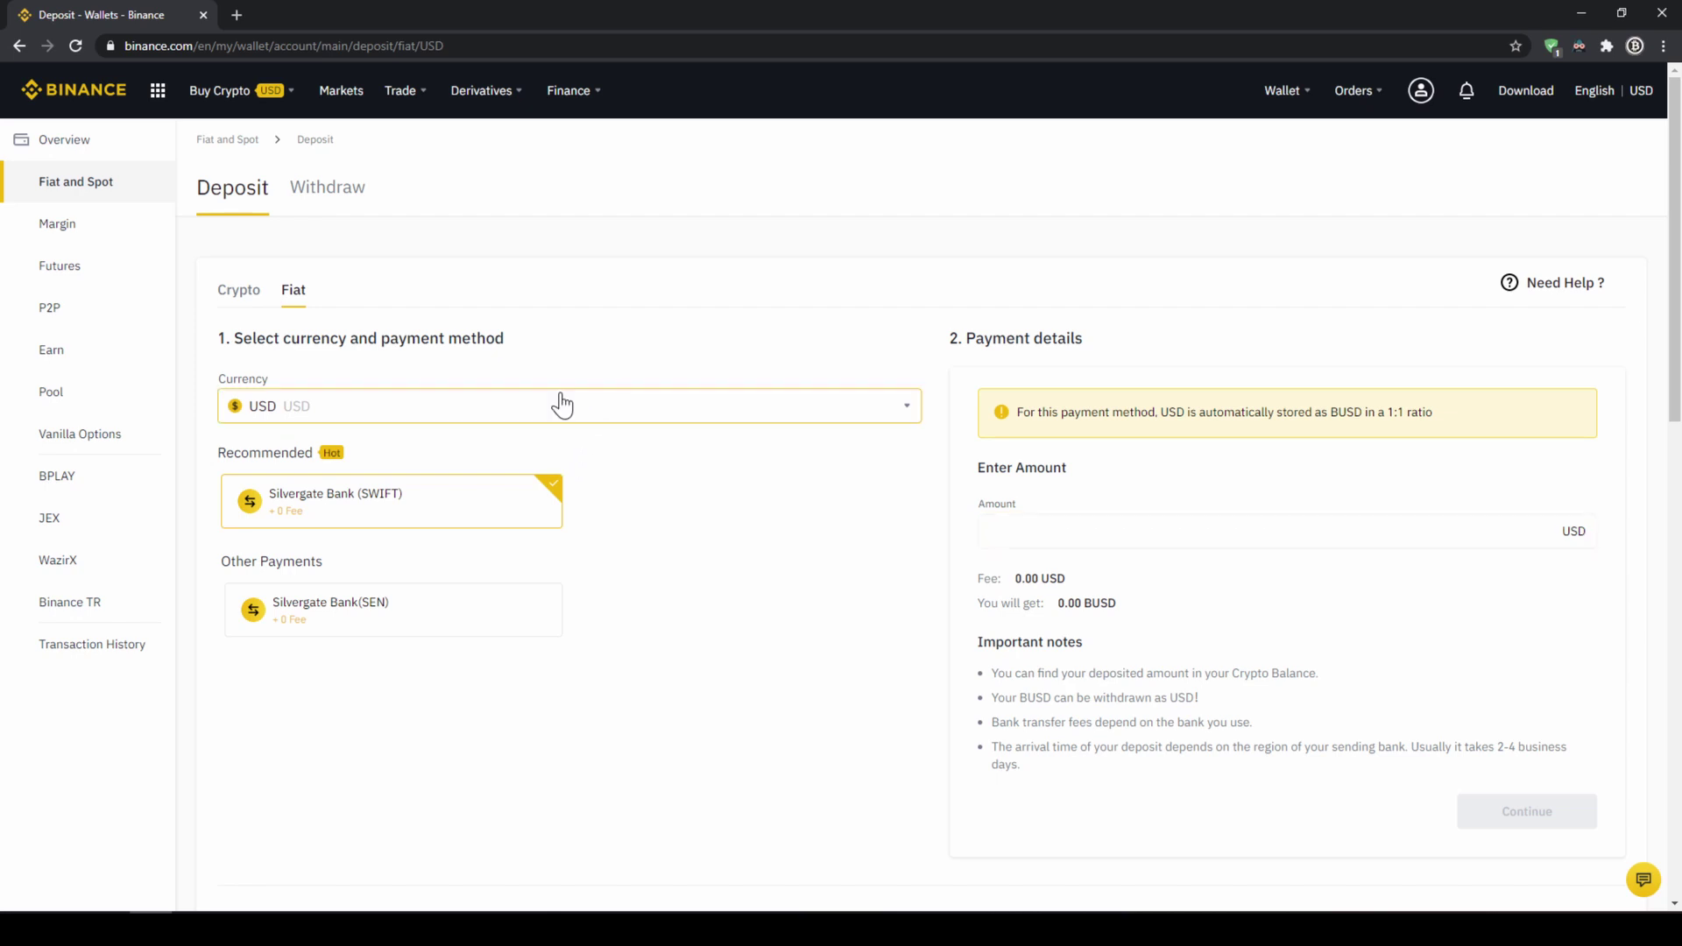
scroll(402, 587, up, 5)
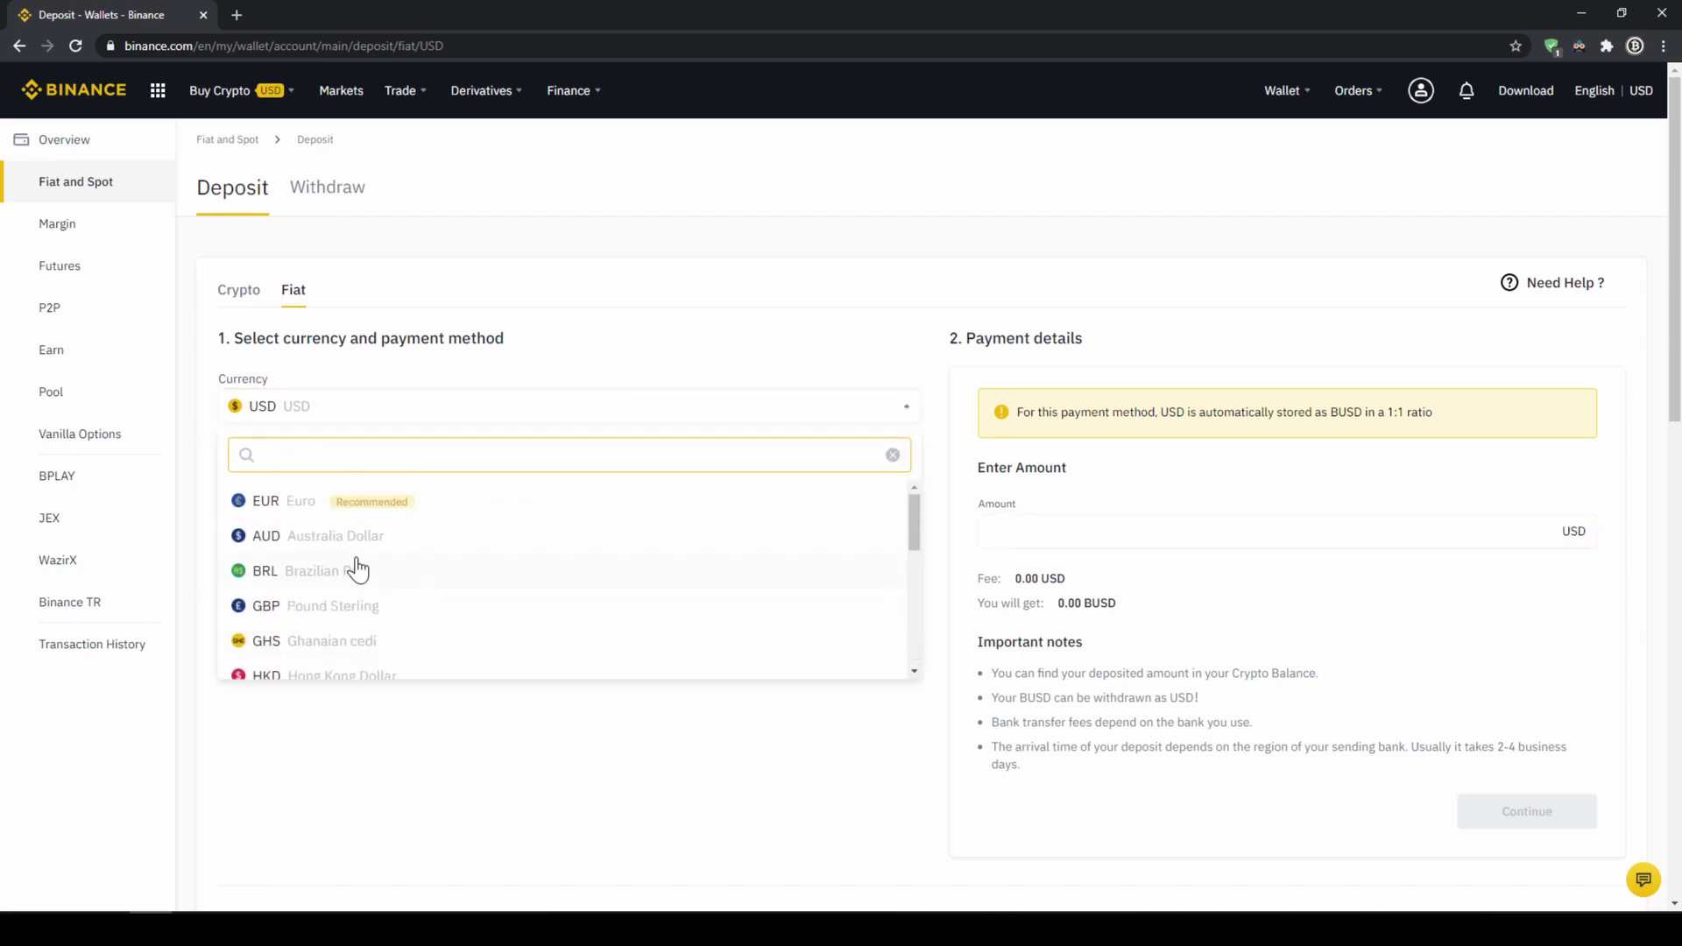
click(299, 505)
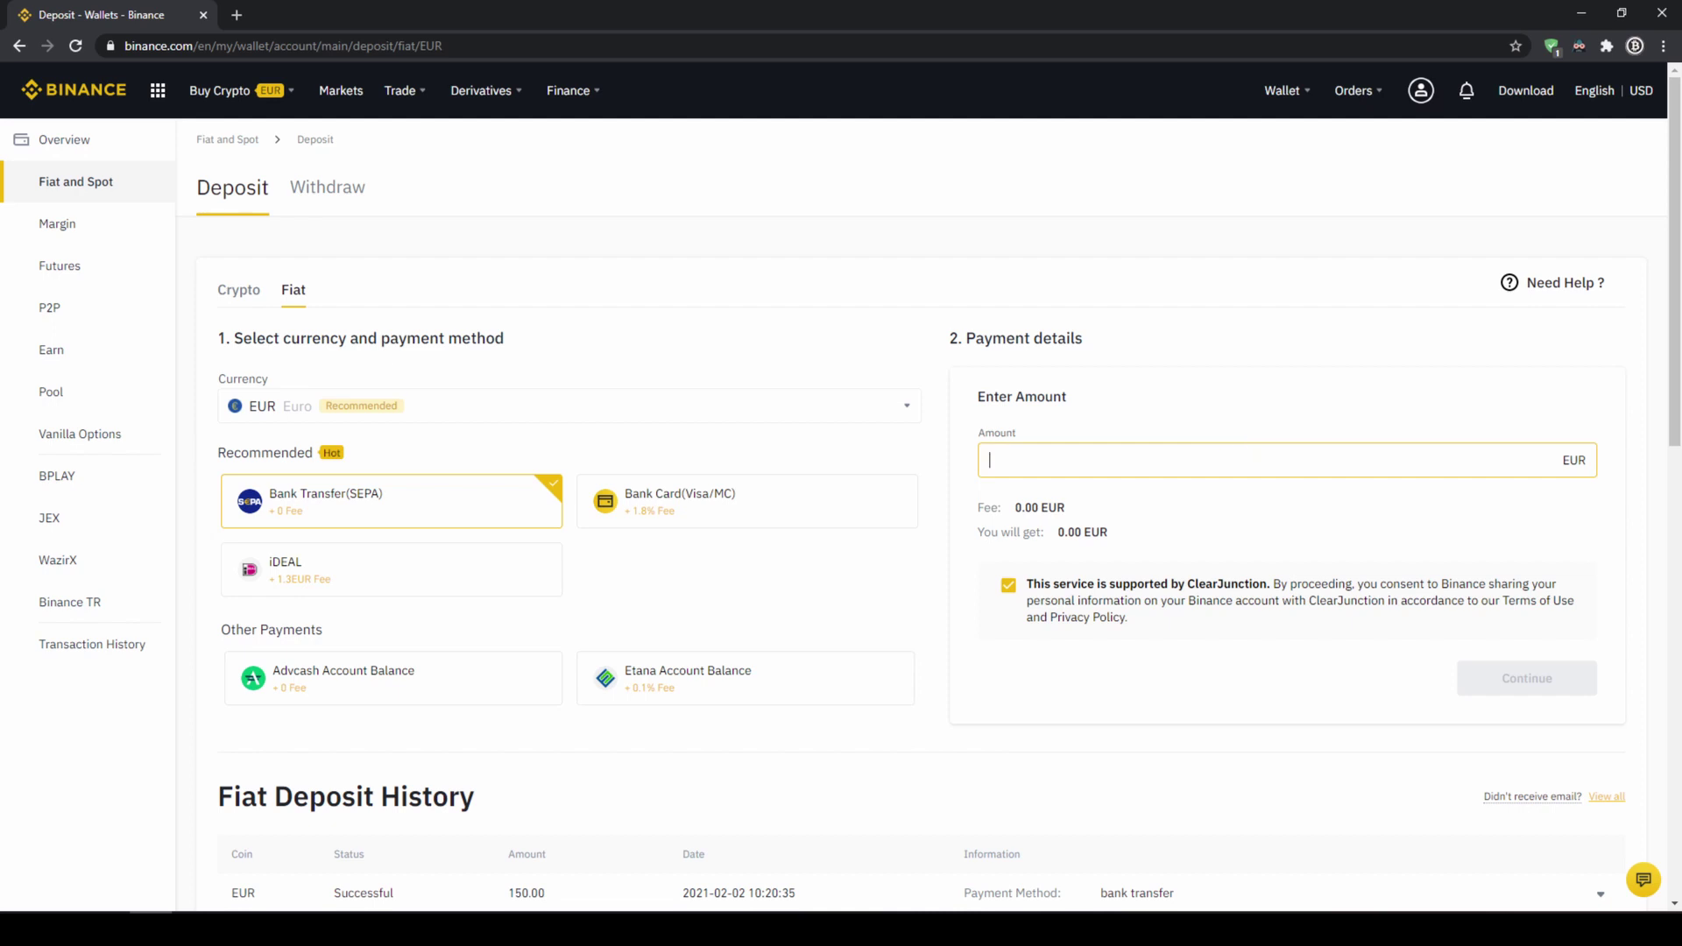
text(1)
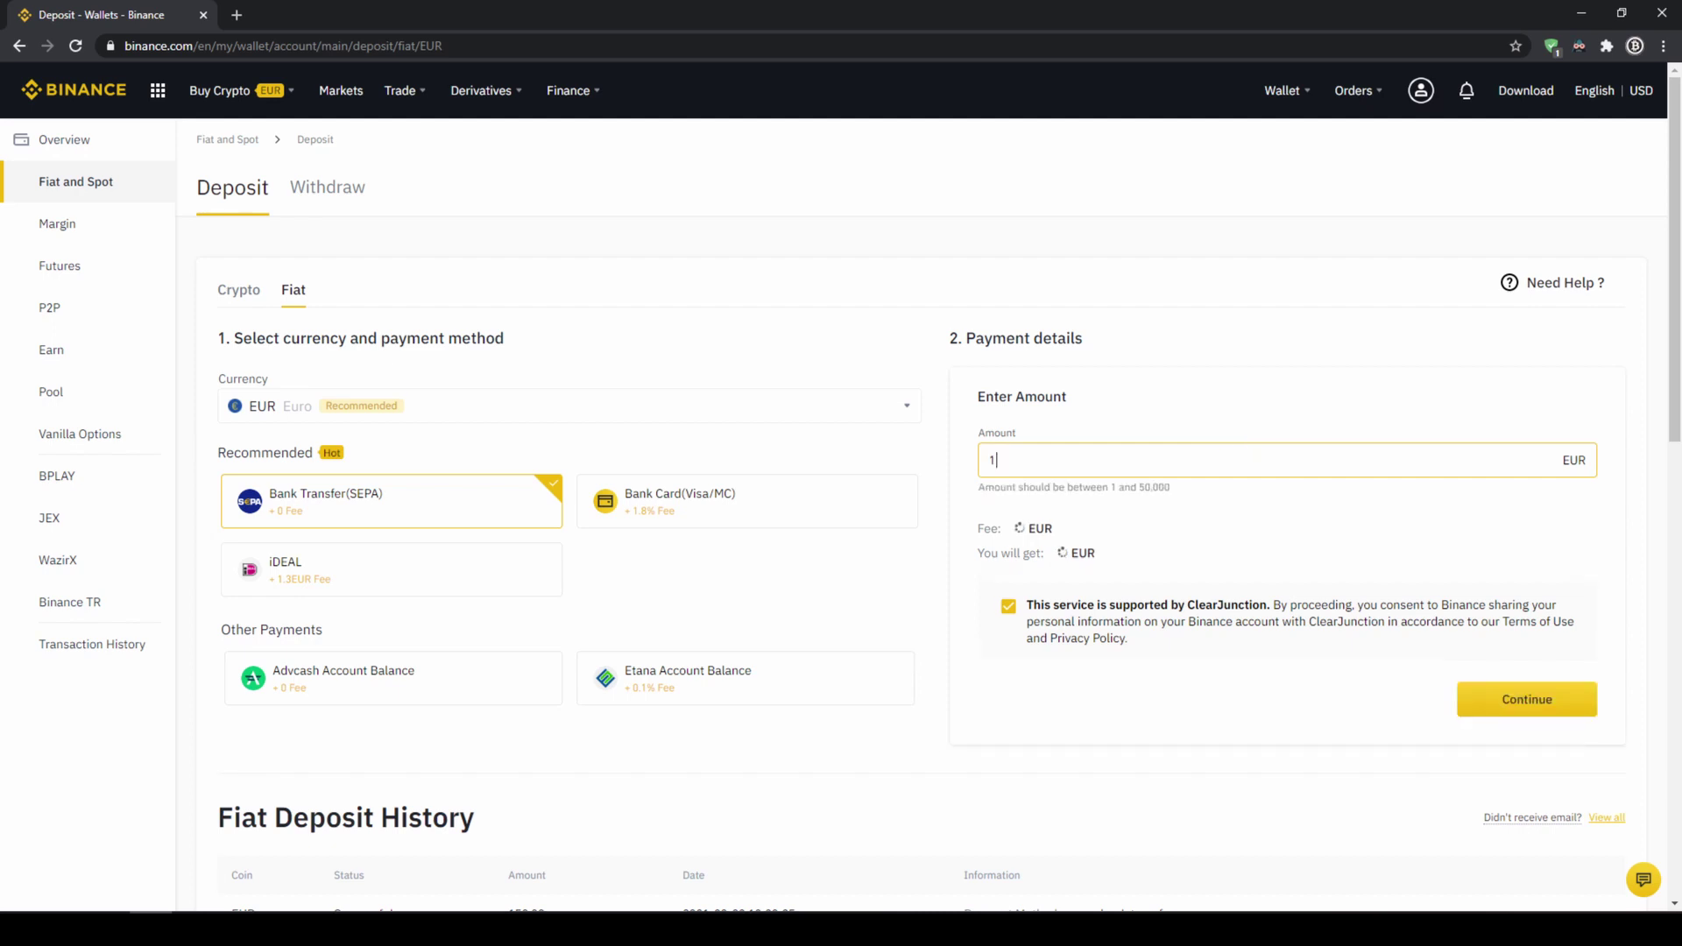
text(000)
Continue to the SEPA bank details and highlight the required reference code
click(1516, 690)
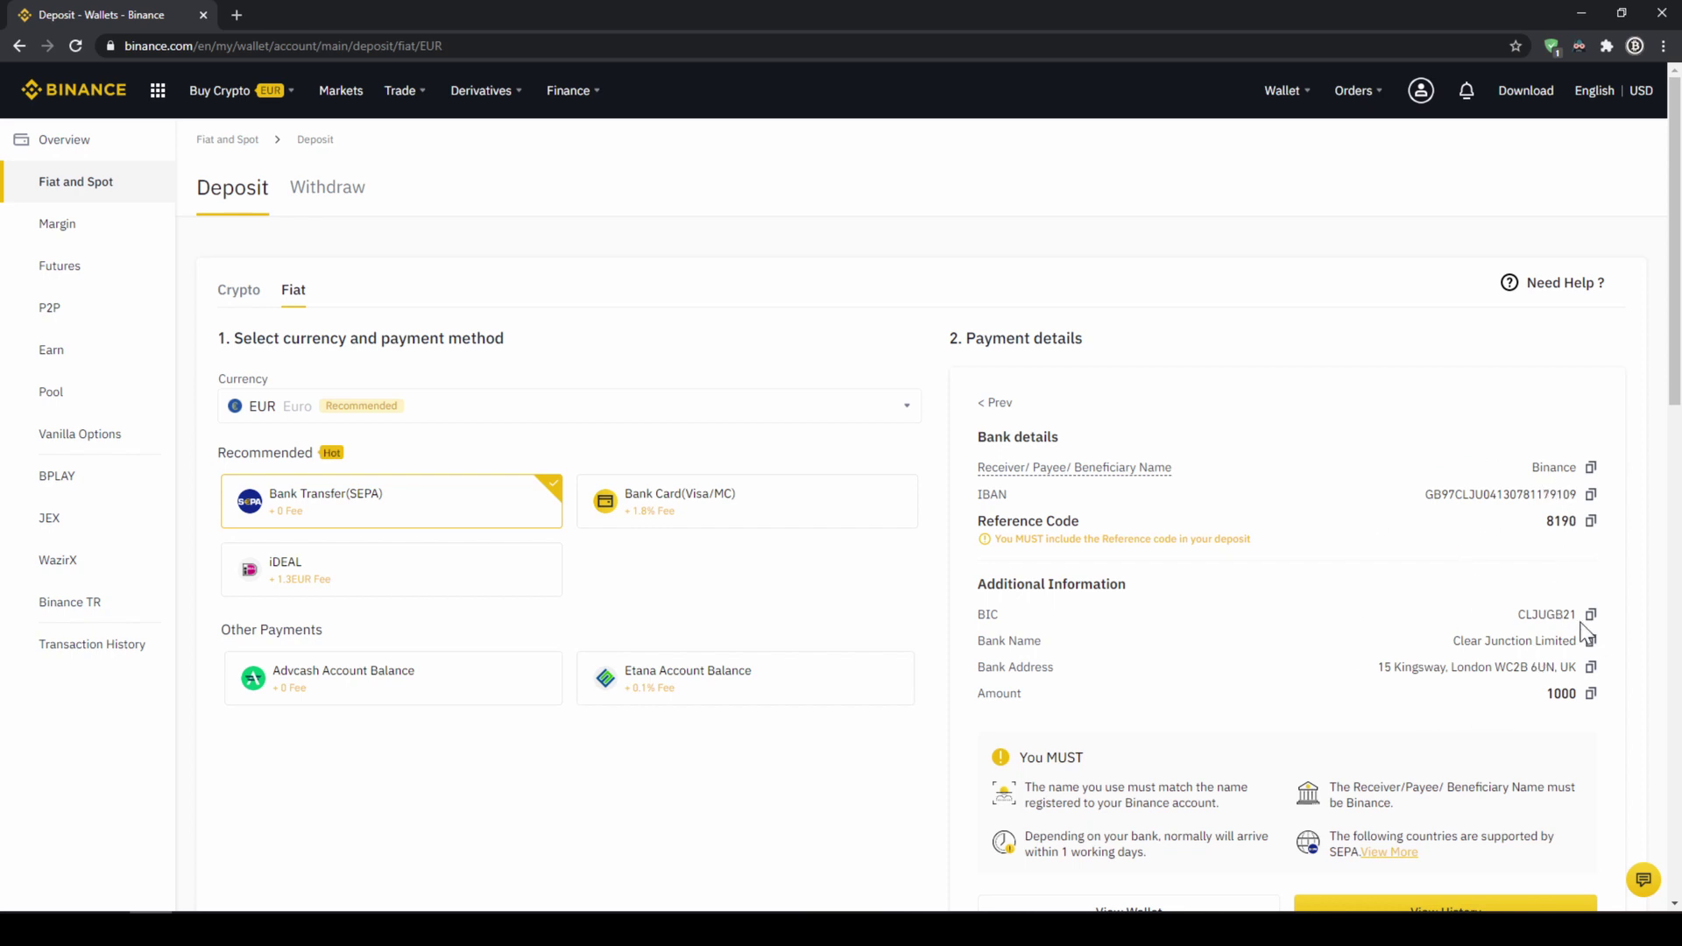
drag(1028, 523, 1519, 560)
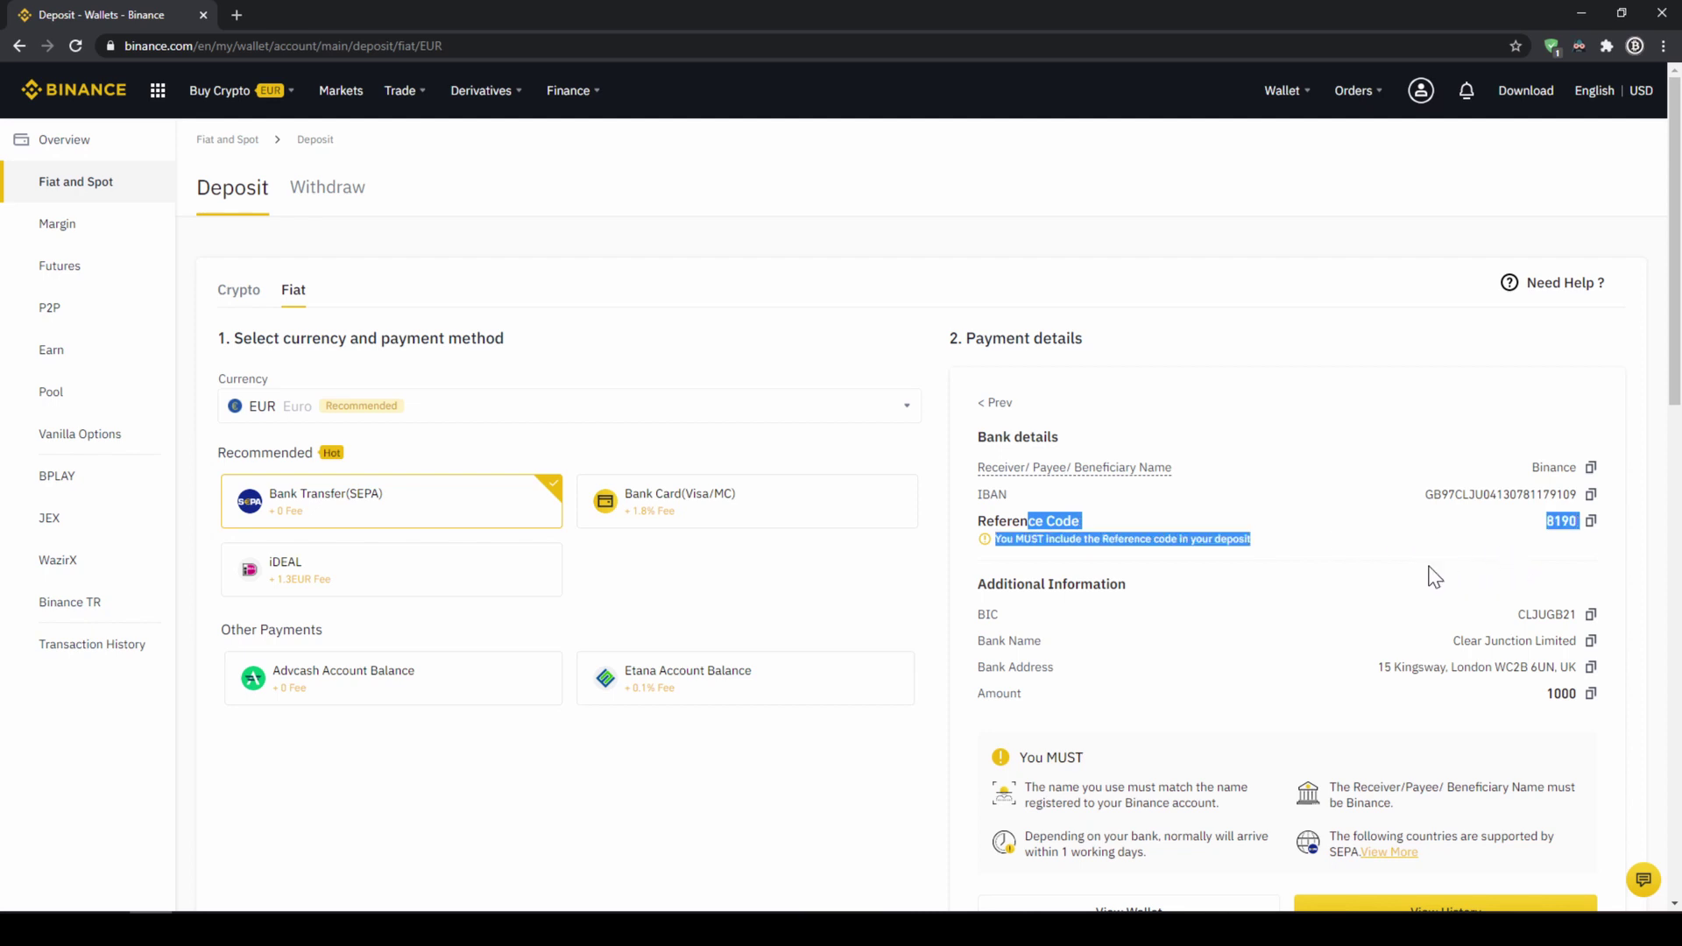
click(1411, 600)
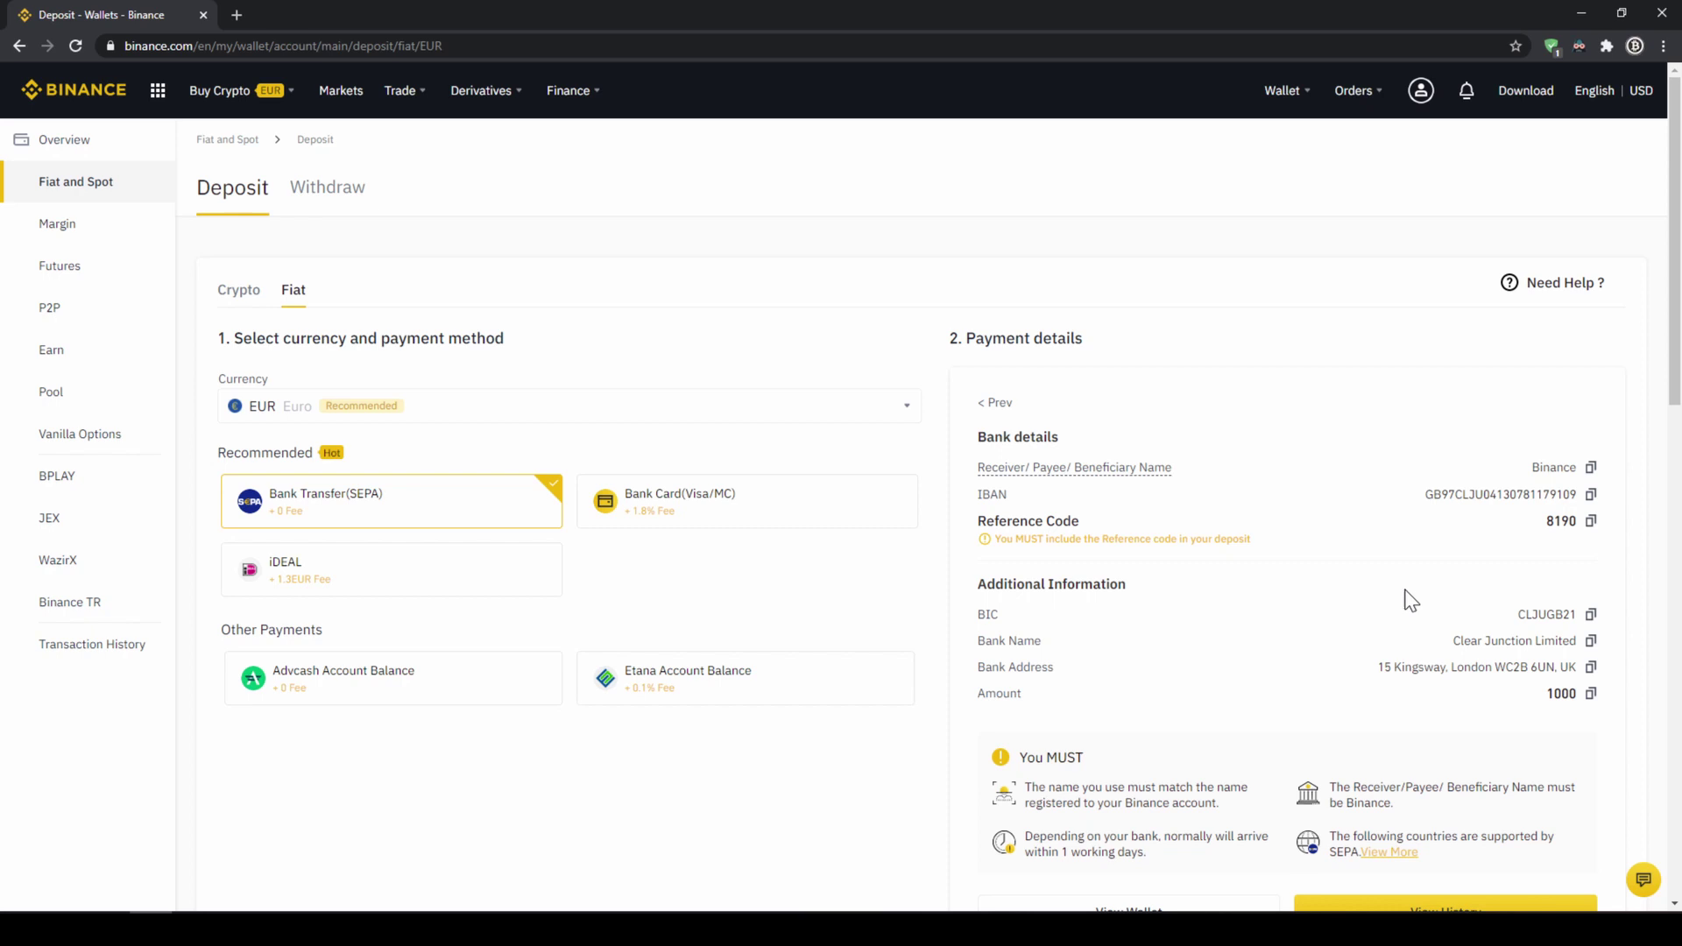
Go to Fiat and Spot and highlight the 202.66188554 EUR balance
mouse_move(1277, 91)
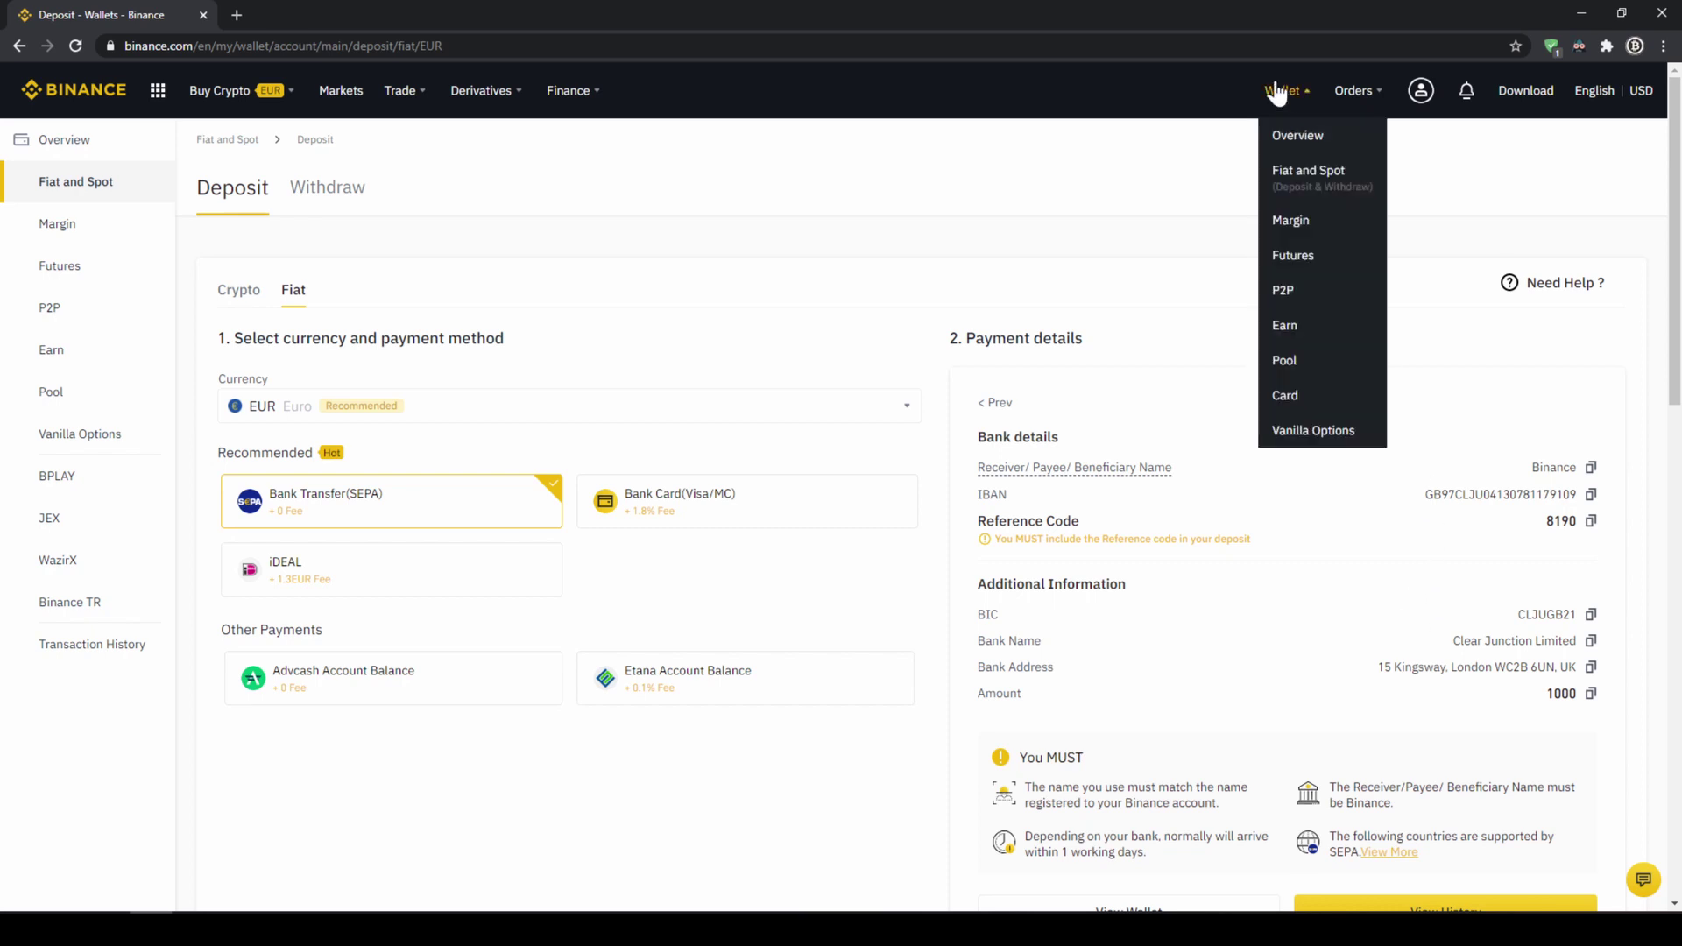
click(1306, 178)
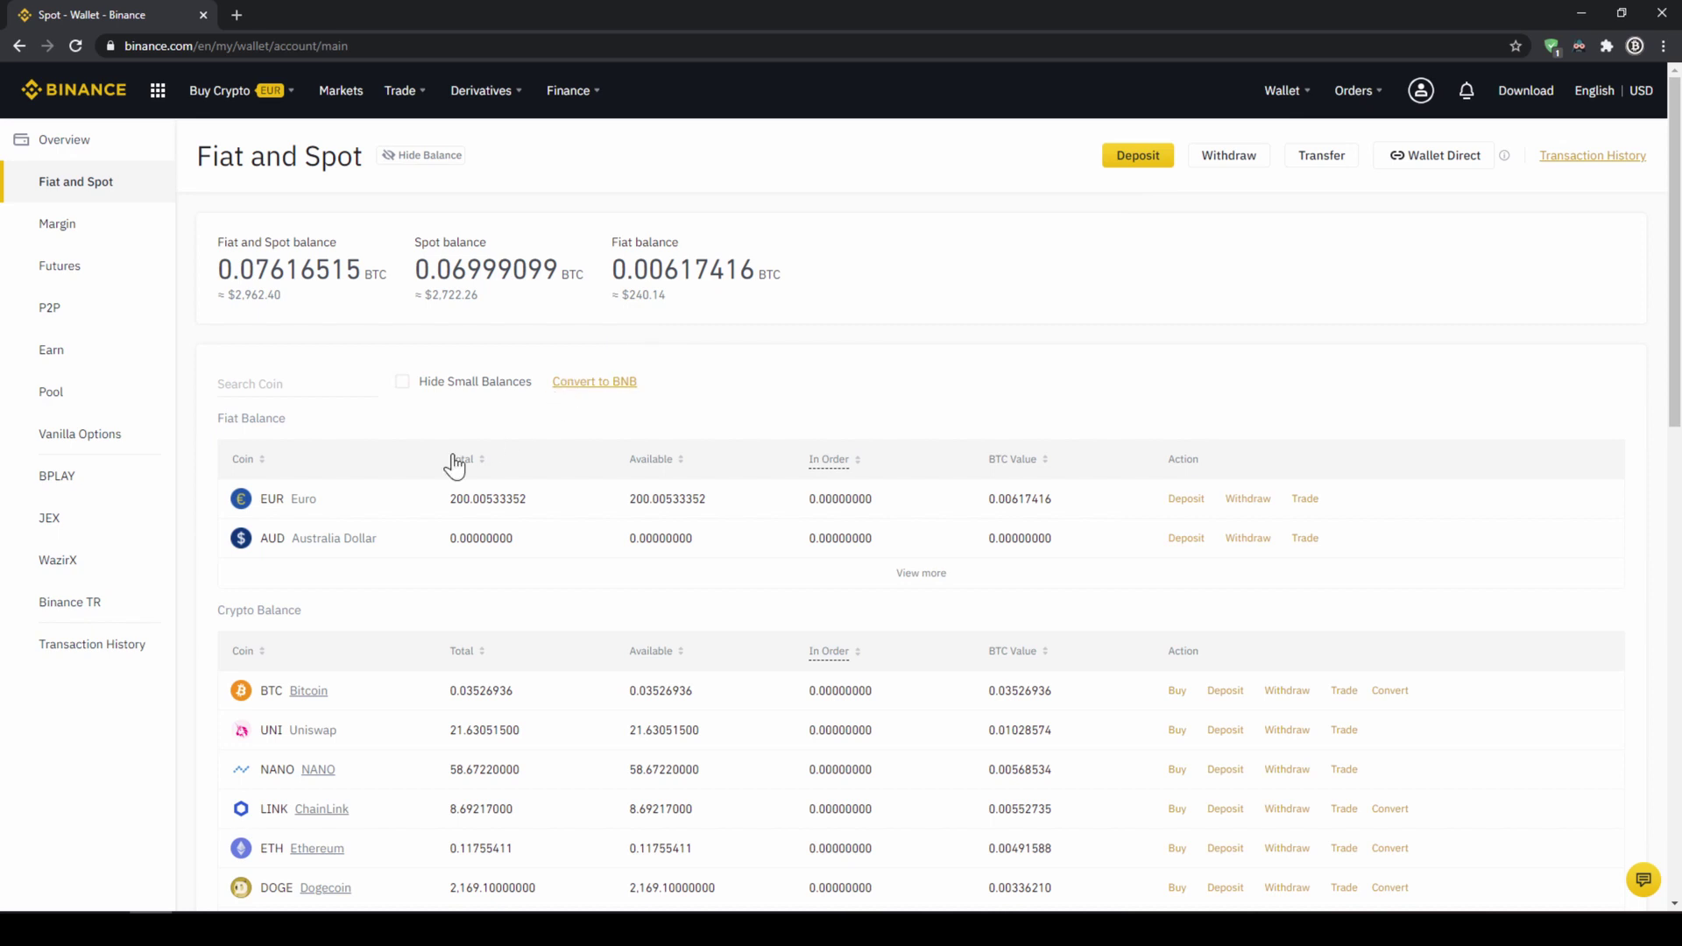
drag(257, 496, 553, 516)
click(553, 526)
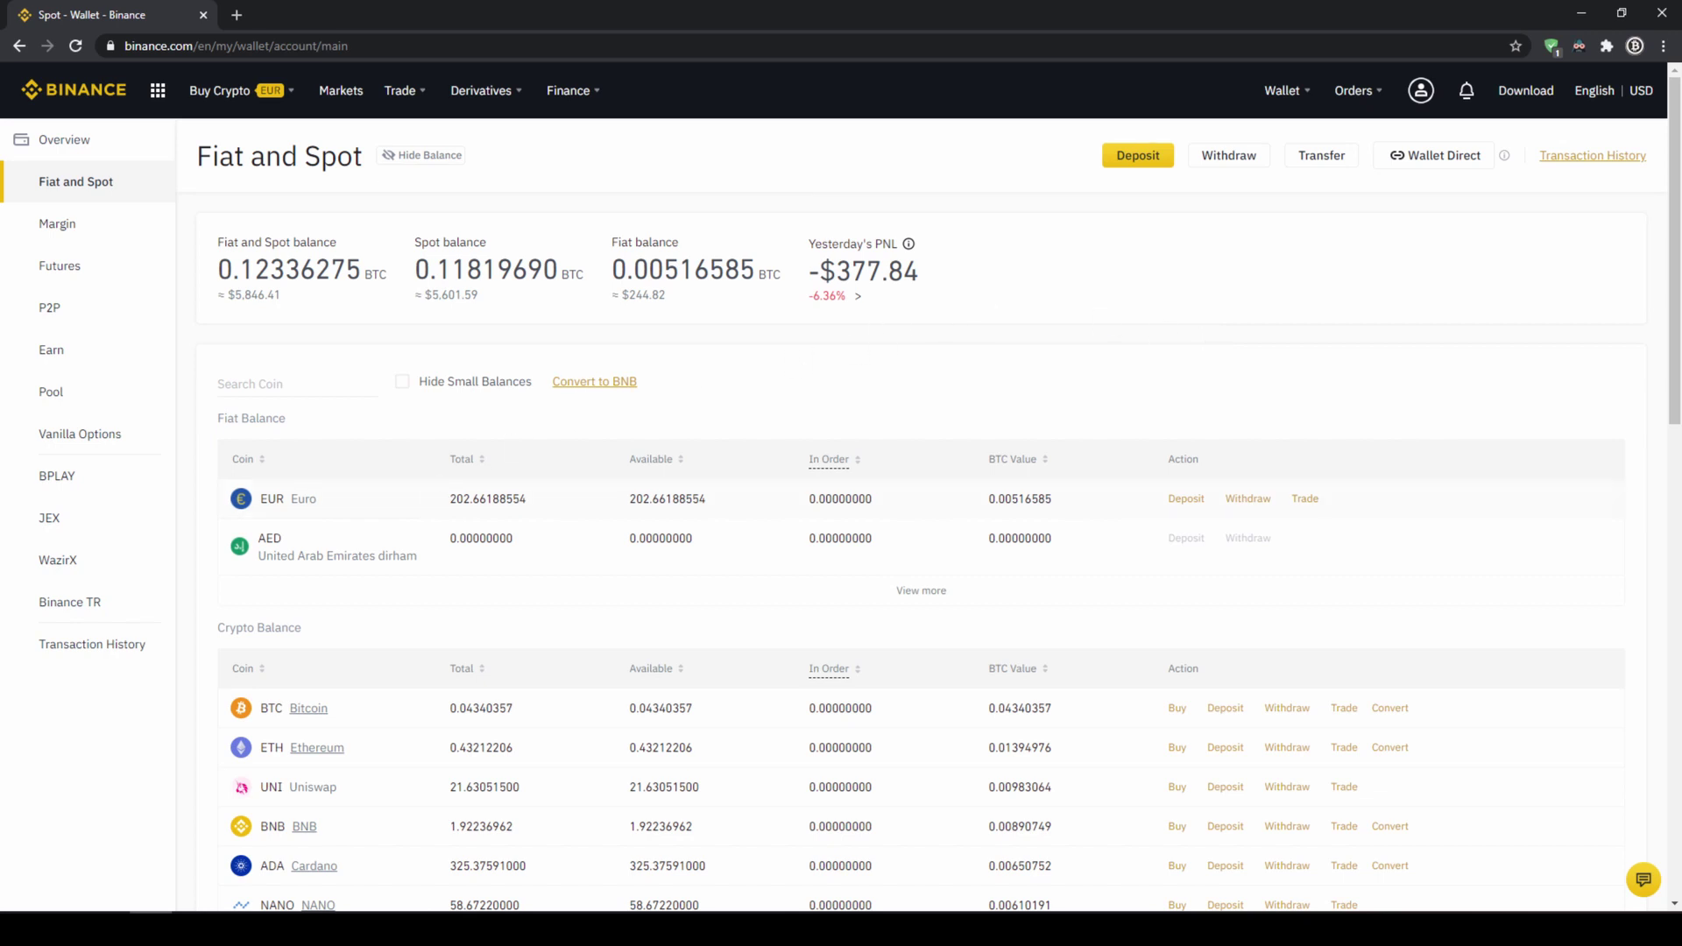
Start buying crypto with the cash balance, keeping EUR as the payment currency
mouse_move(226, 93)
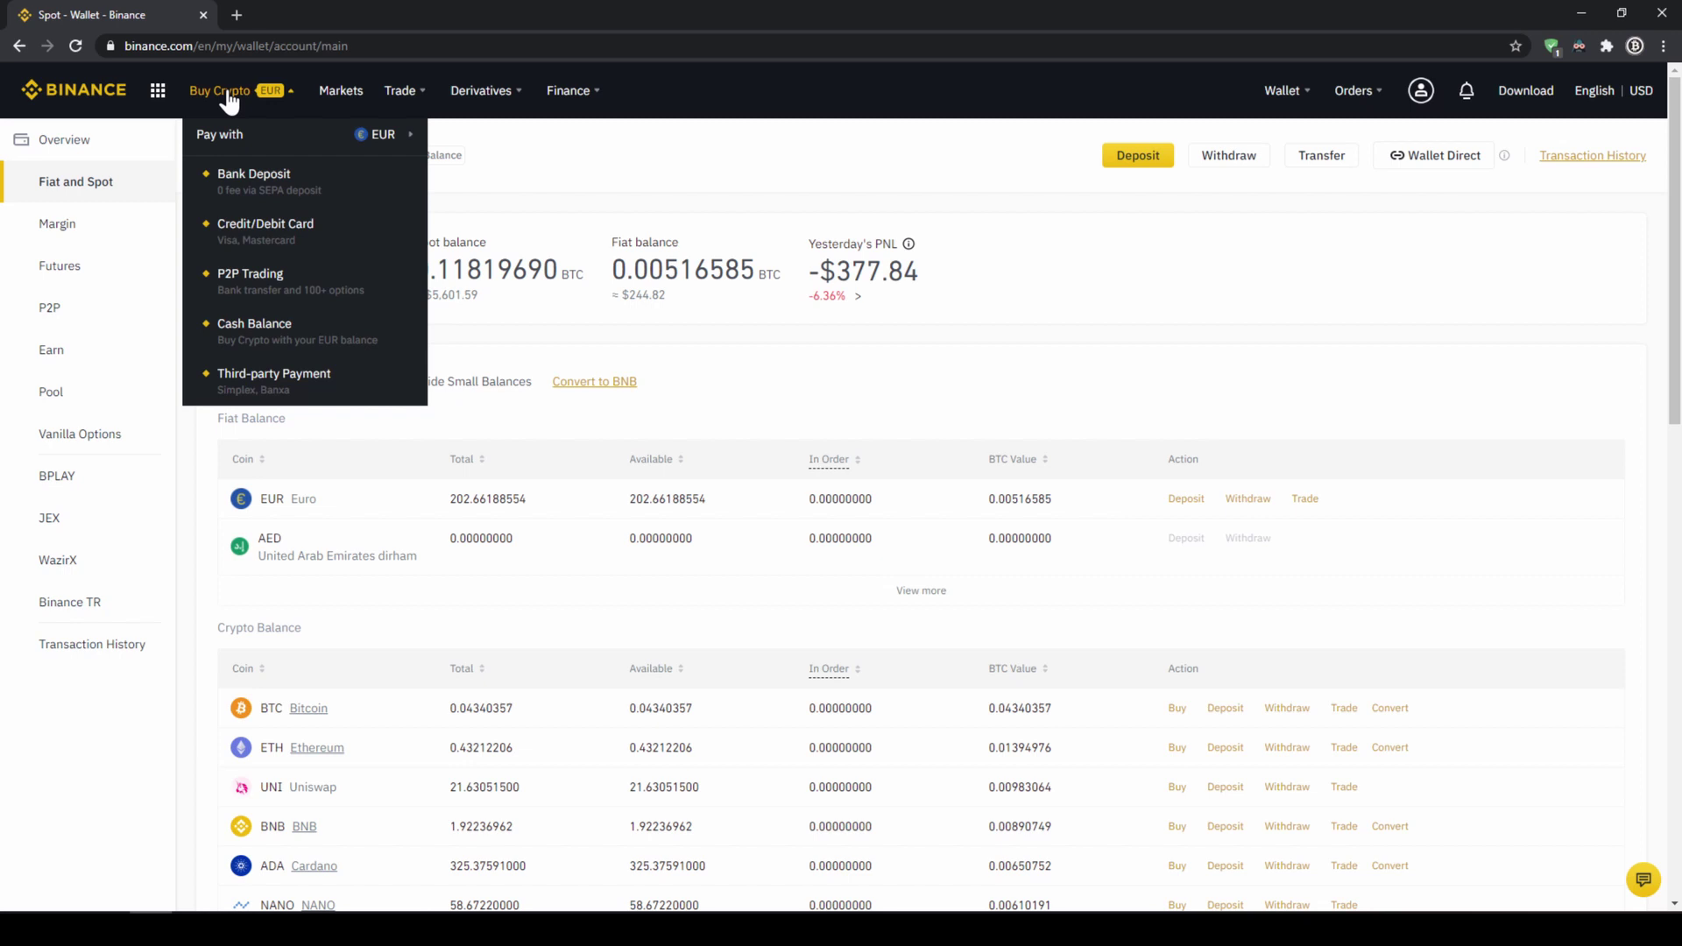
click(291, 330)
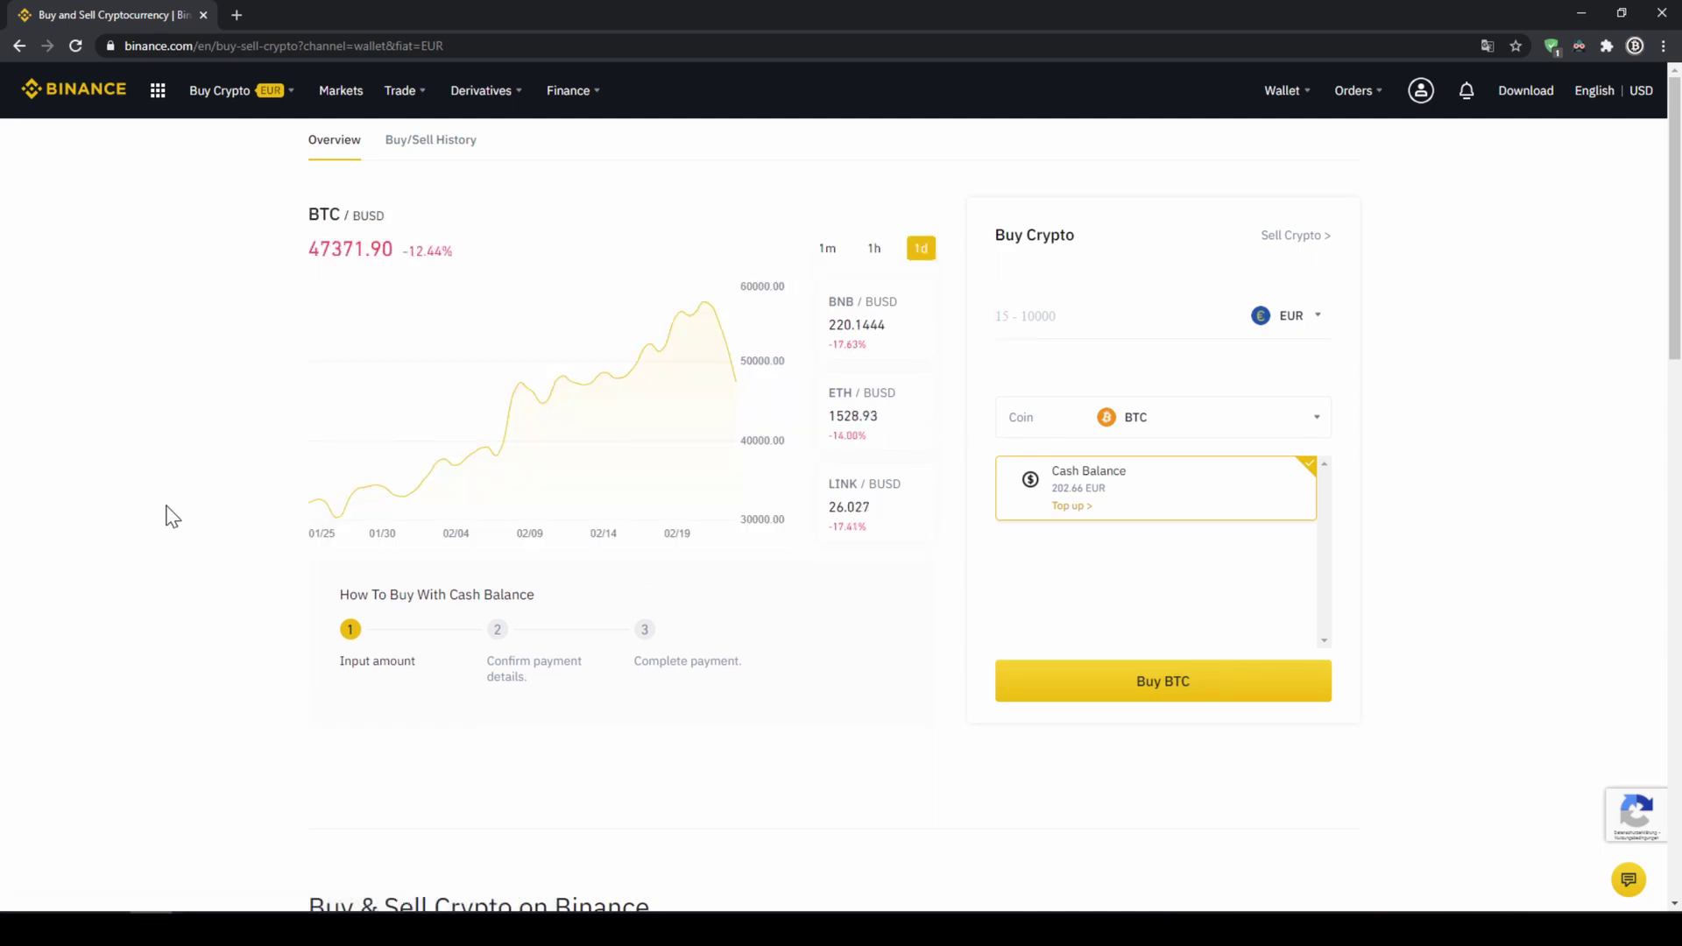
click(1318, 319)
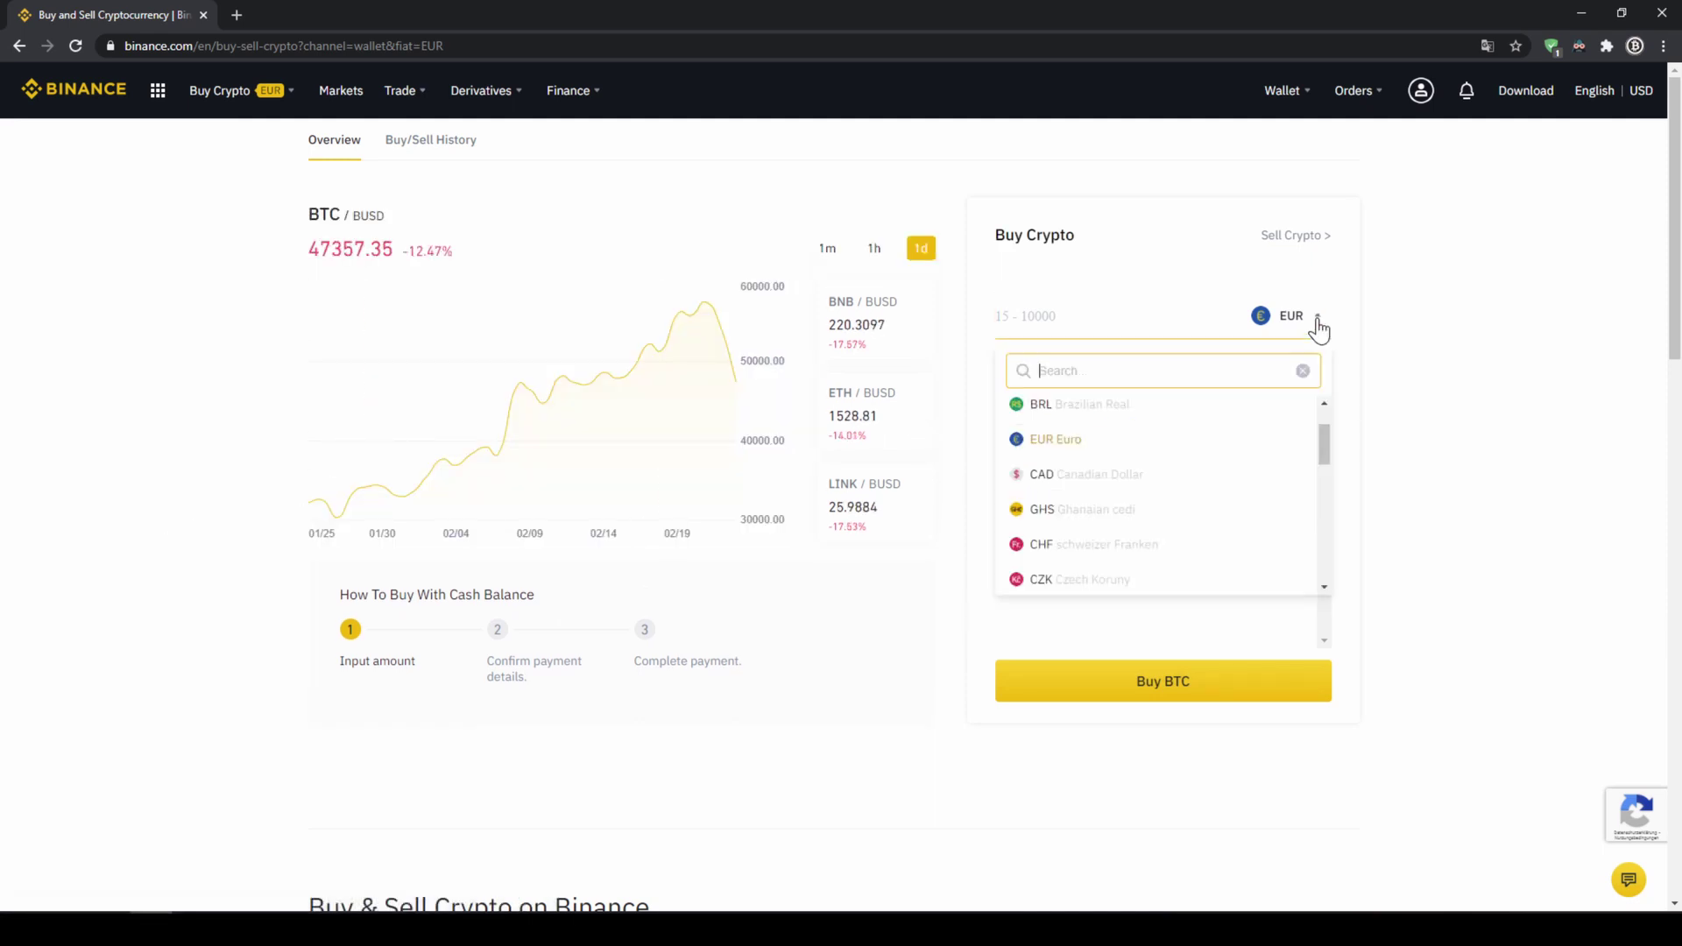
drag(1323, 437, 1330, 387)
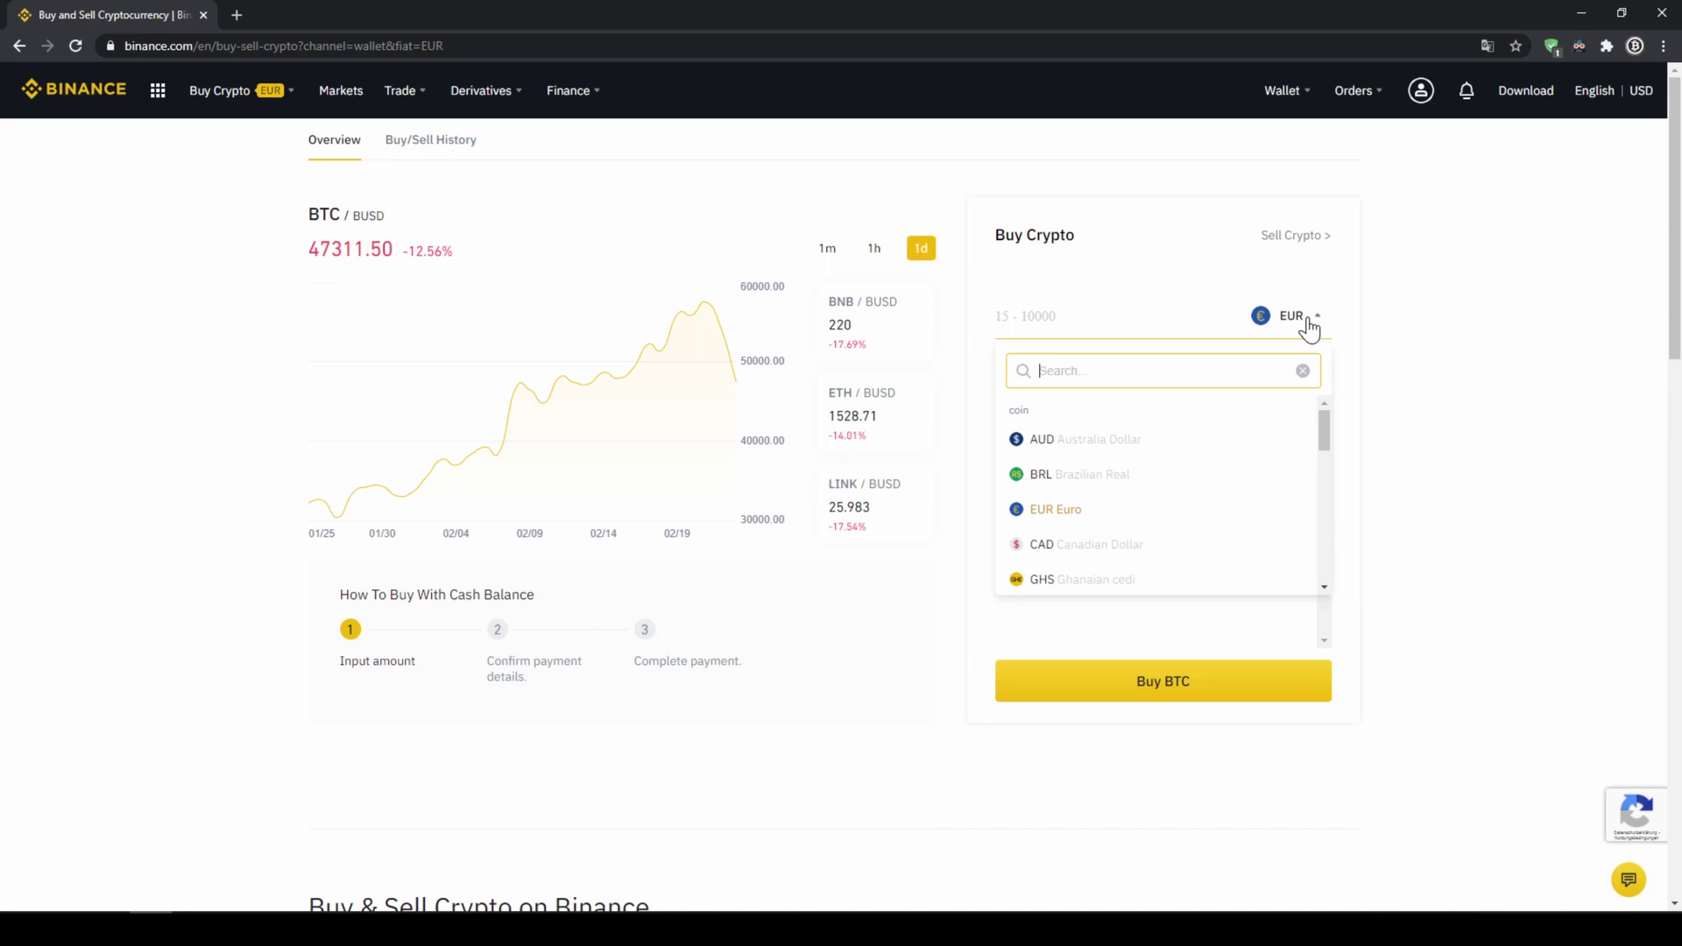
click(1379, 298)
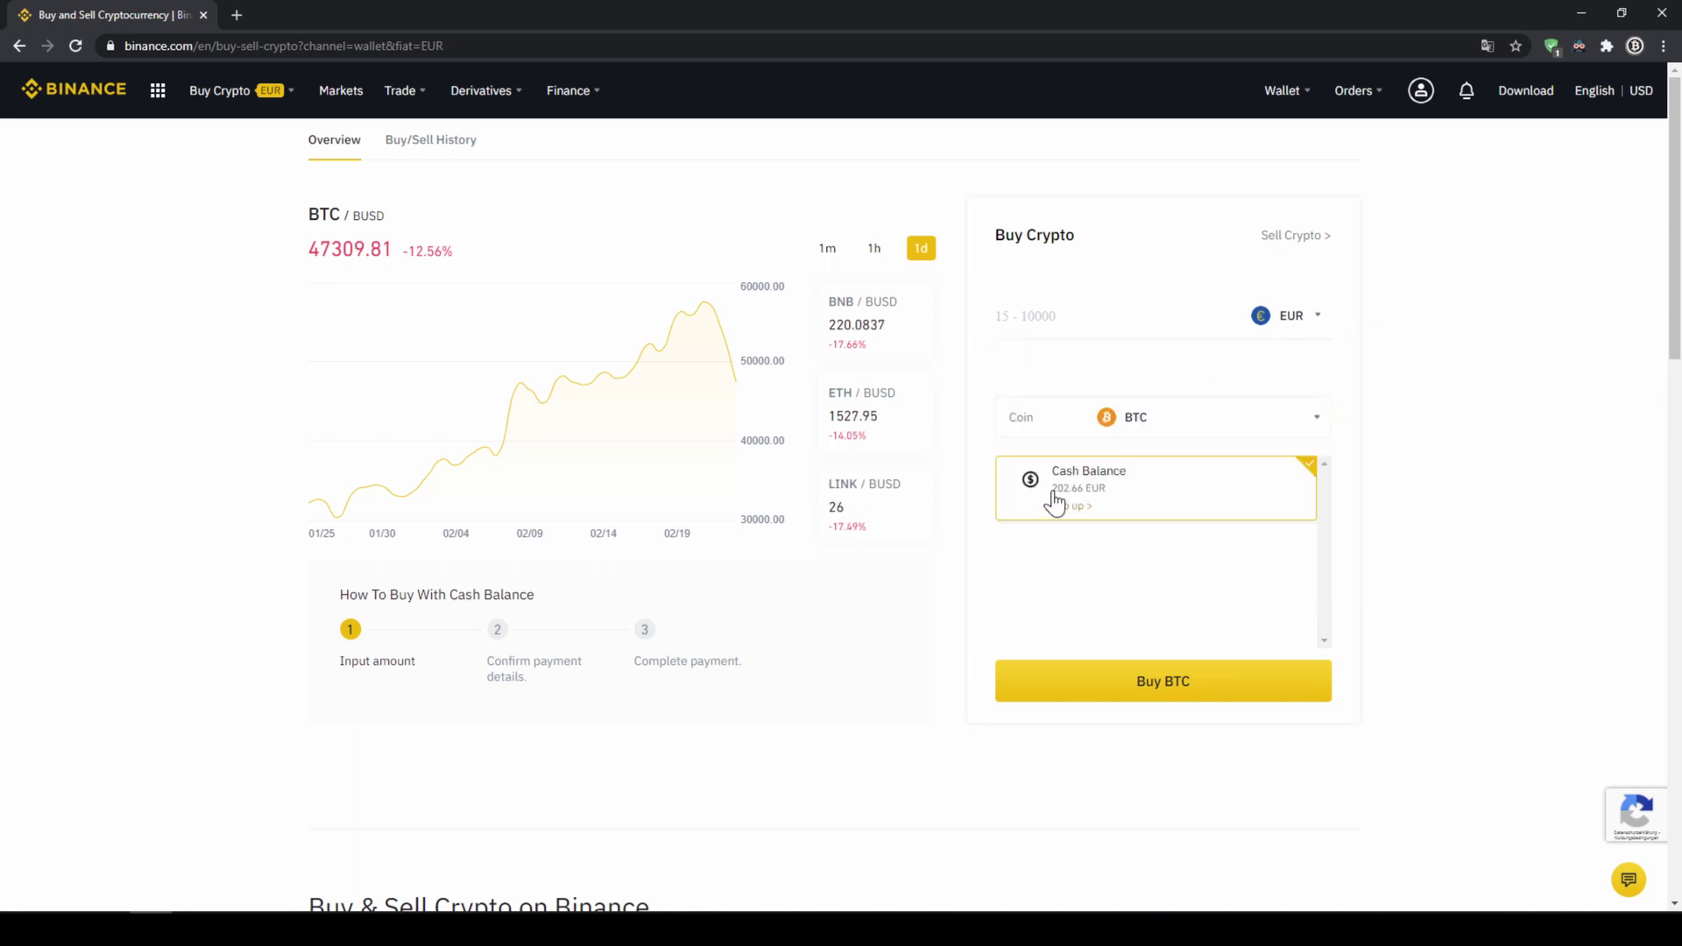
Choose USDT as the coin and enter 200 EUR to spend (≈ 241.72 USDT)
click(1130, 418)
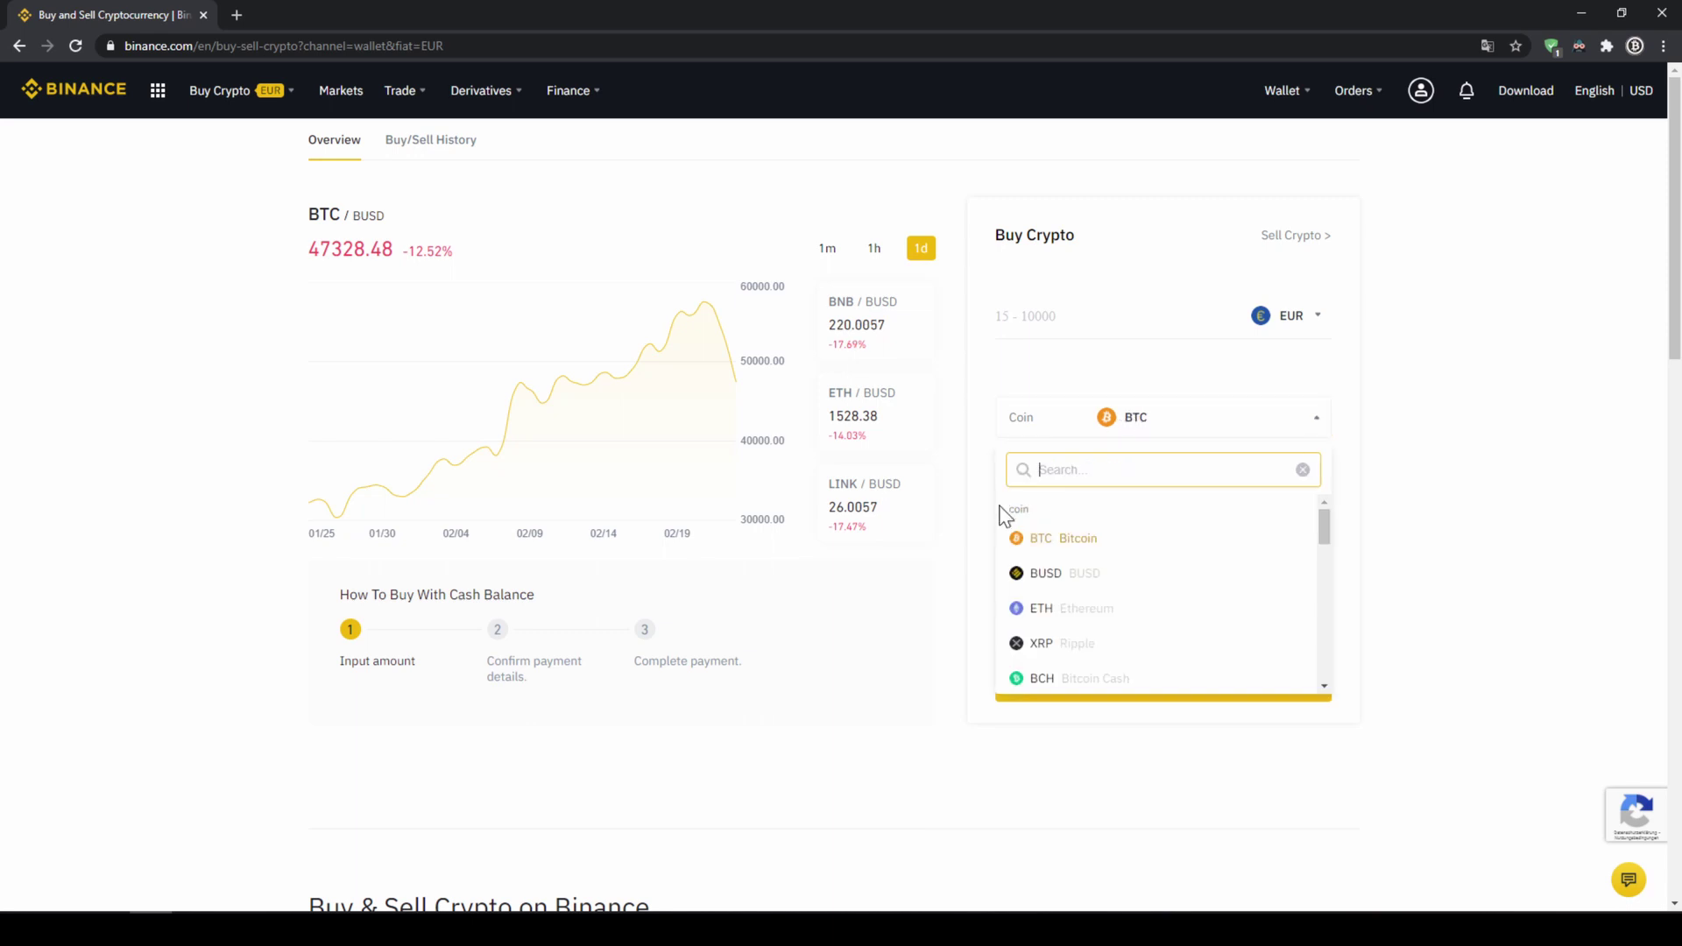
text(usdt)
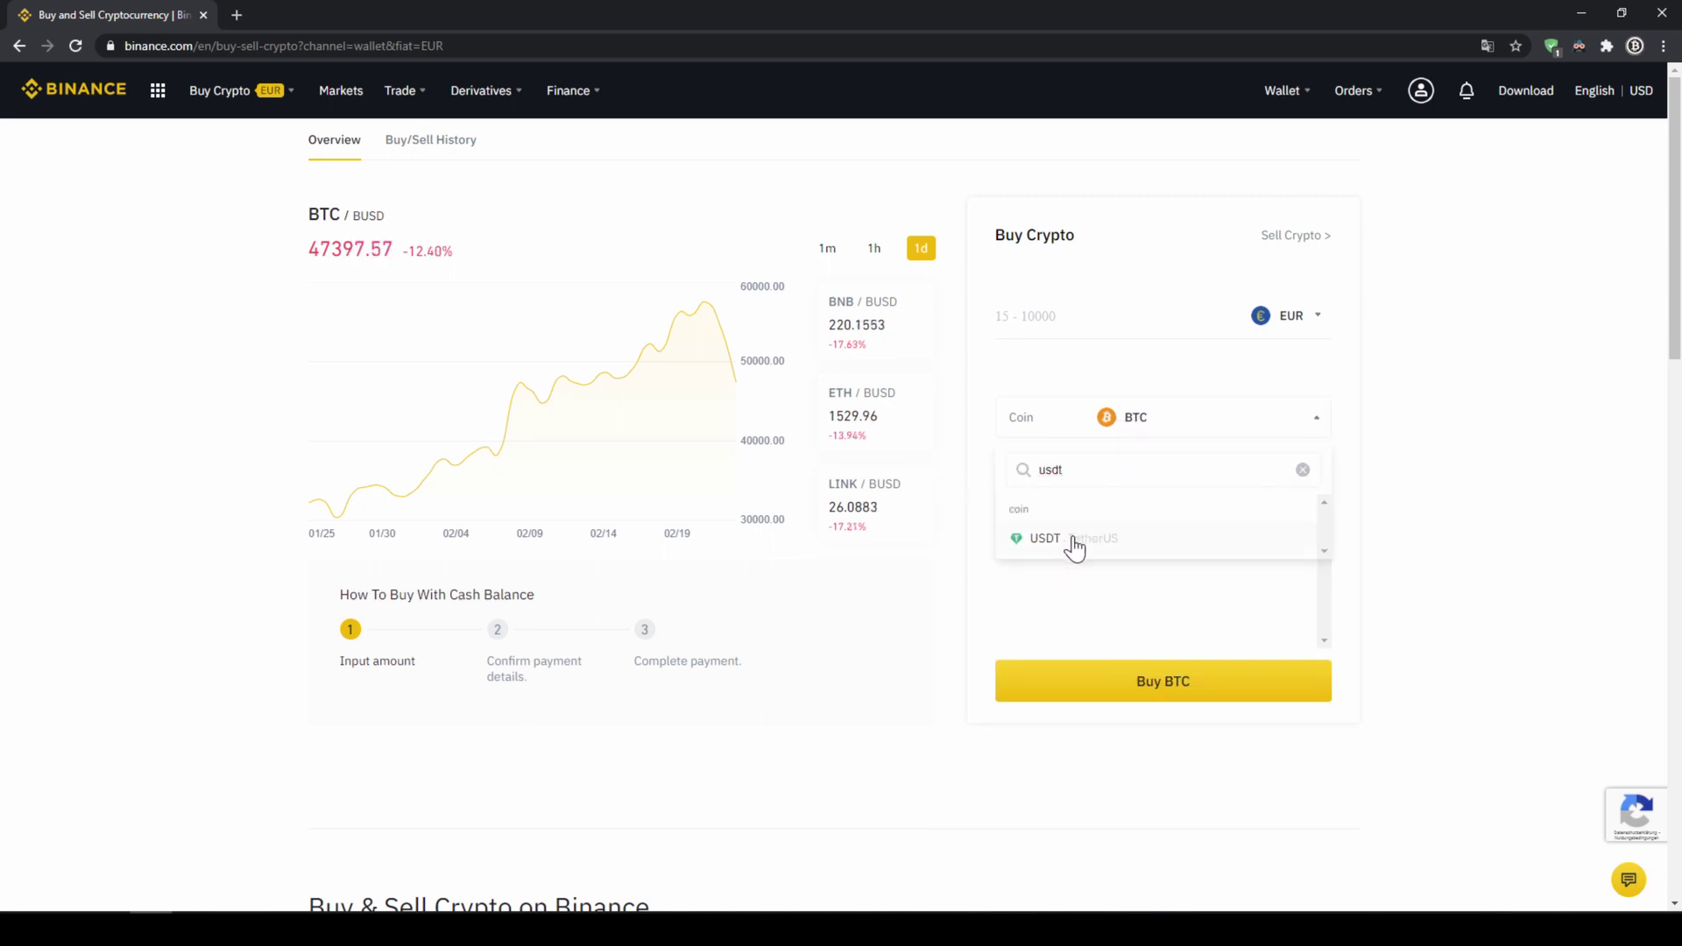
click(1073, 539)
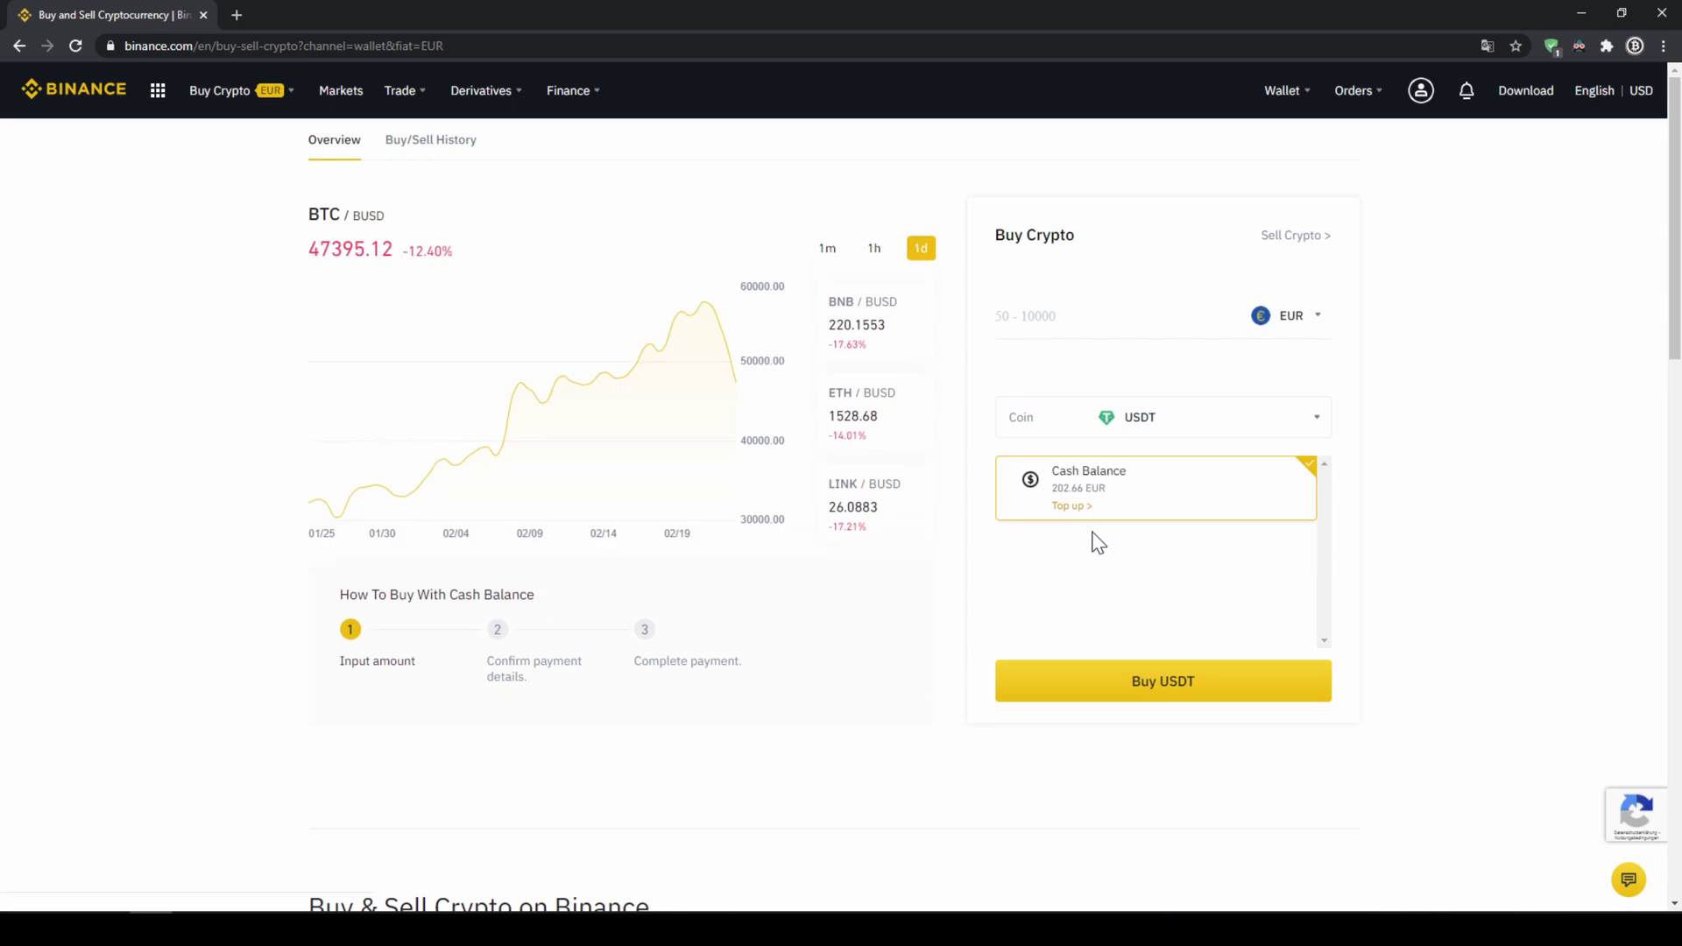
click(1095, 318)
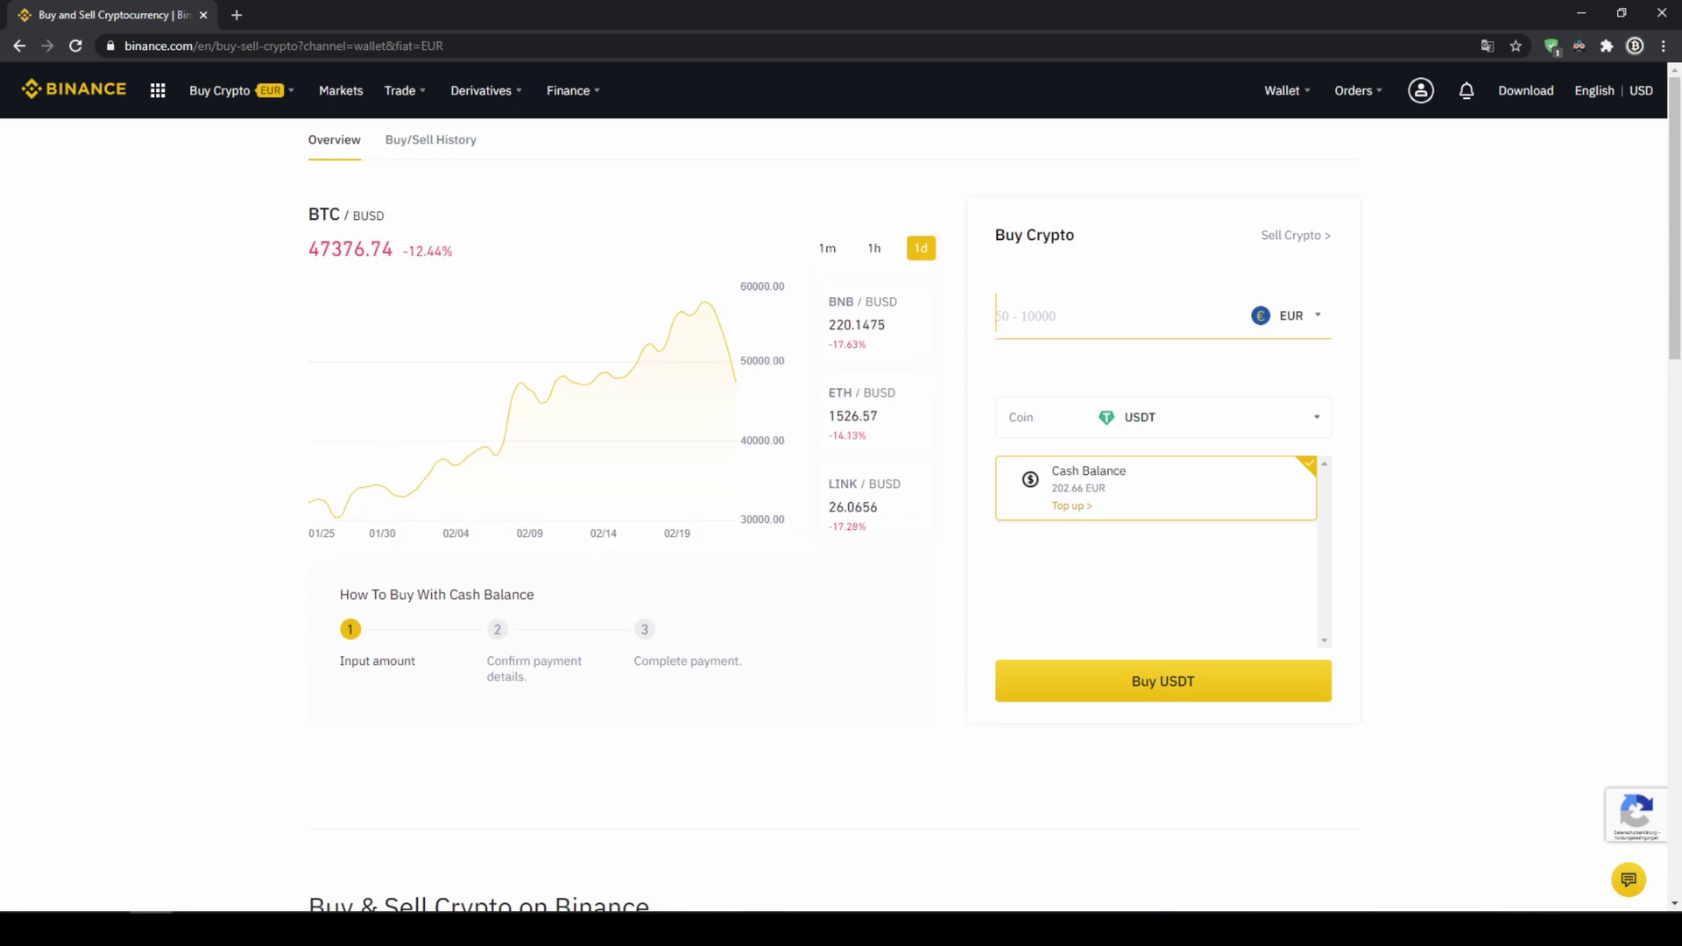
text(200)
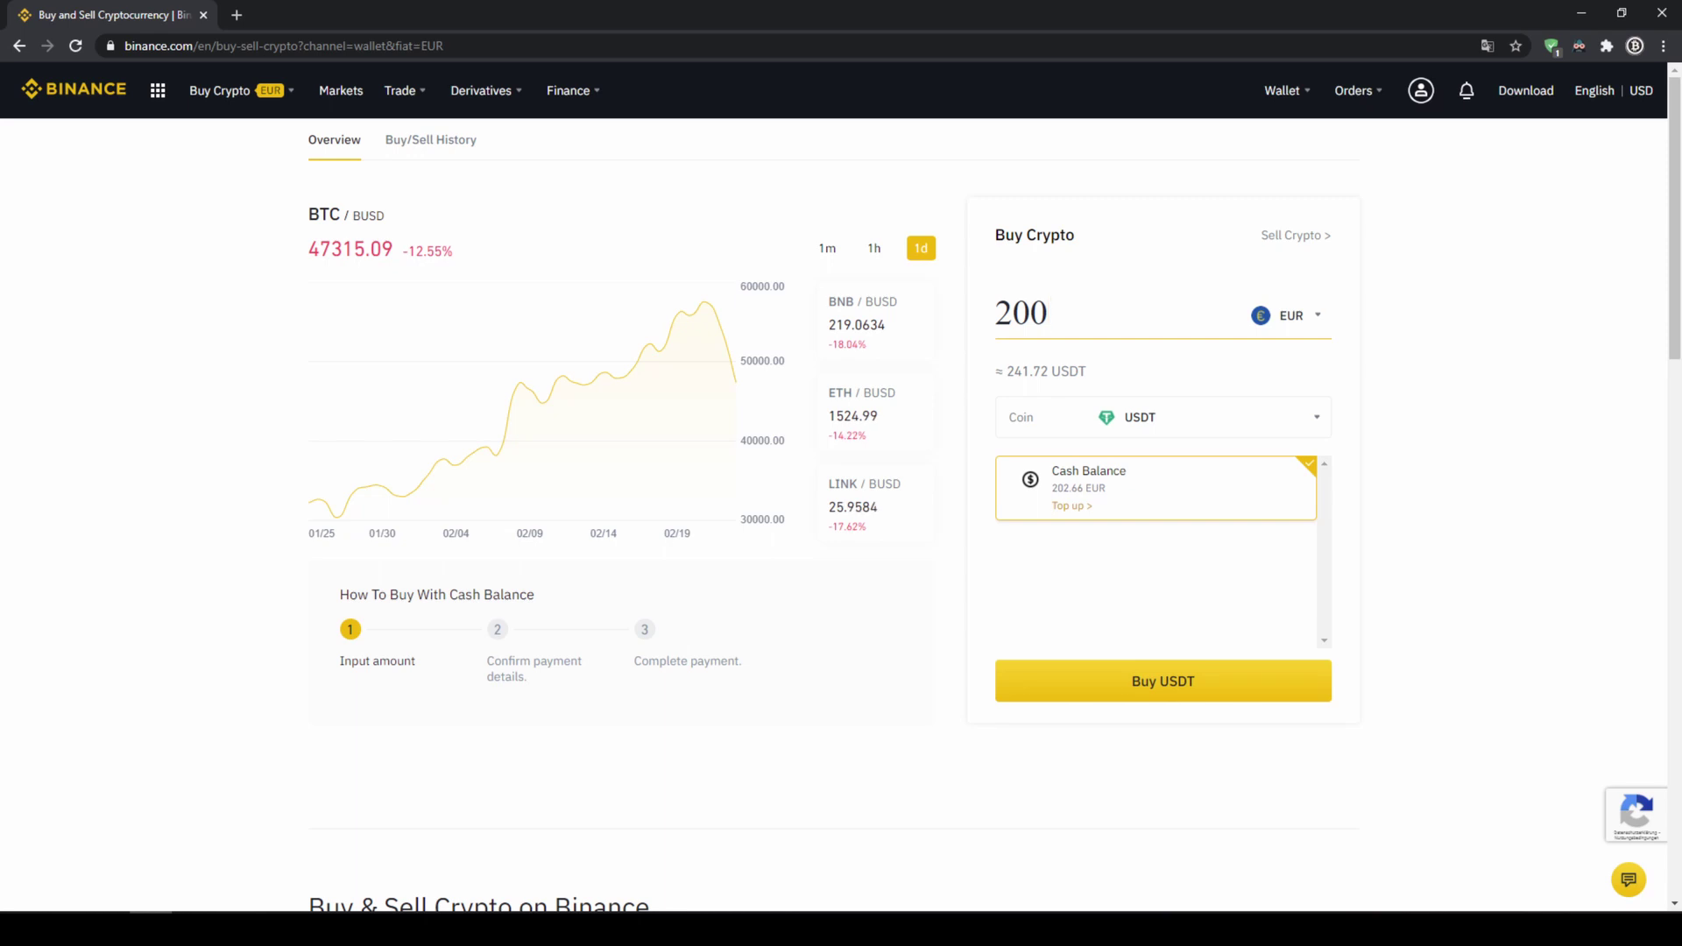
Review the order's received USDT, unit price and 200 EUR total, then confirm the purchase
click(1171, 682)
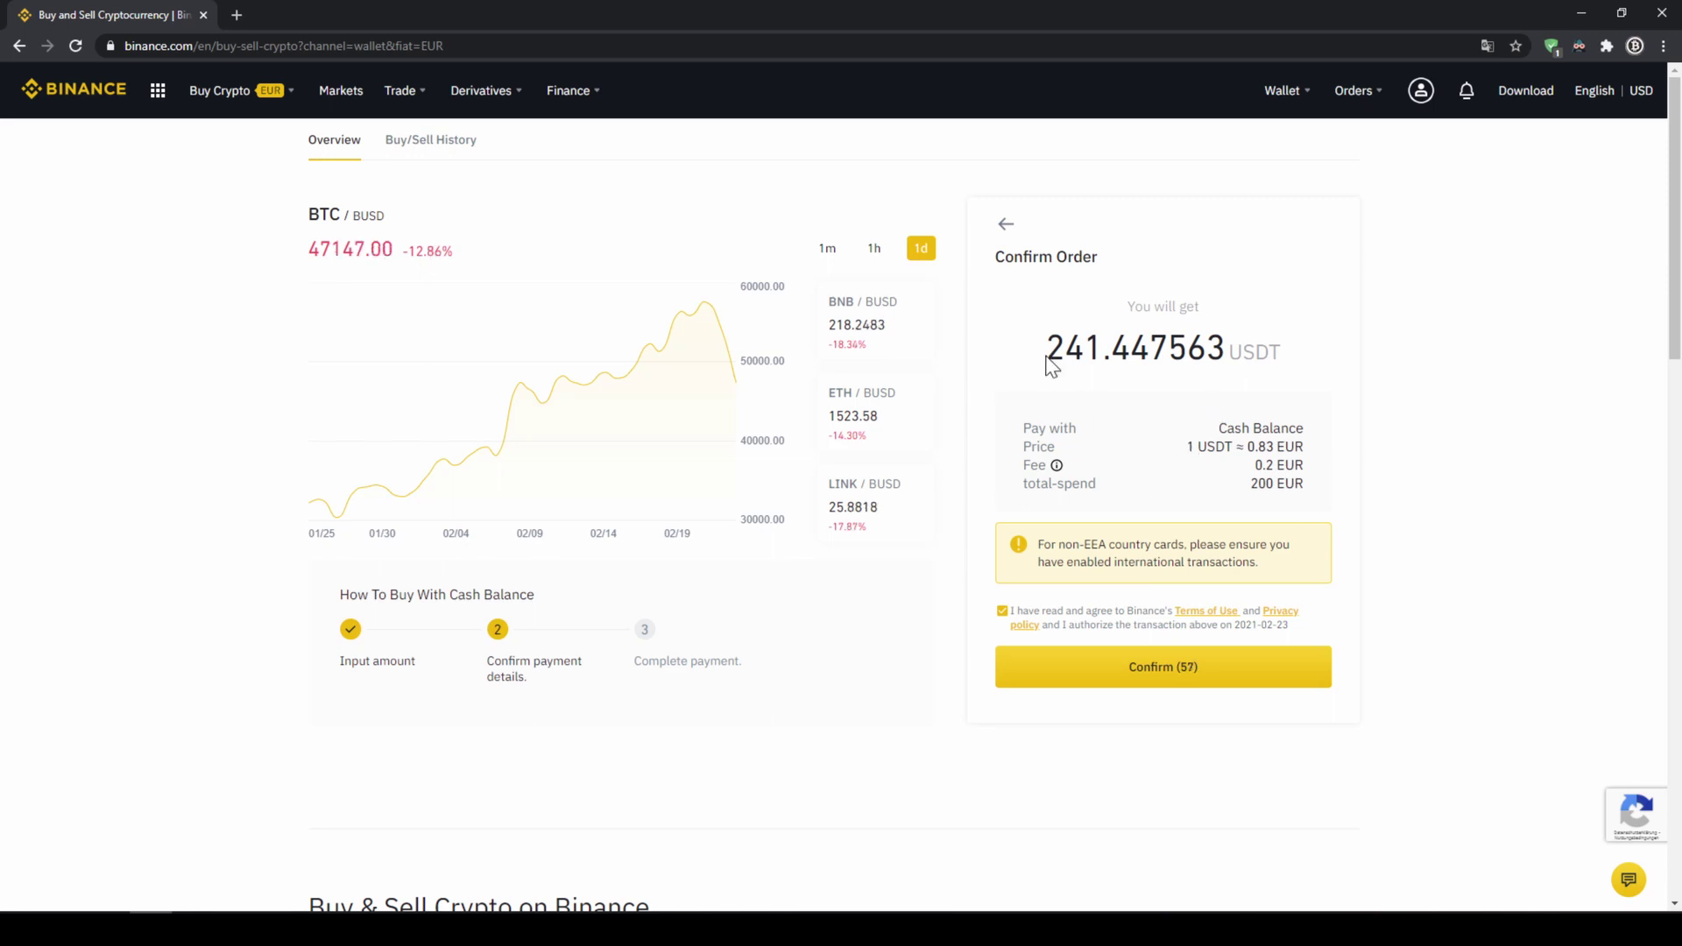
drag(1048, 348, 1103, 348)
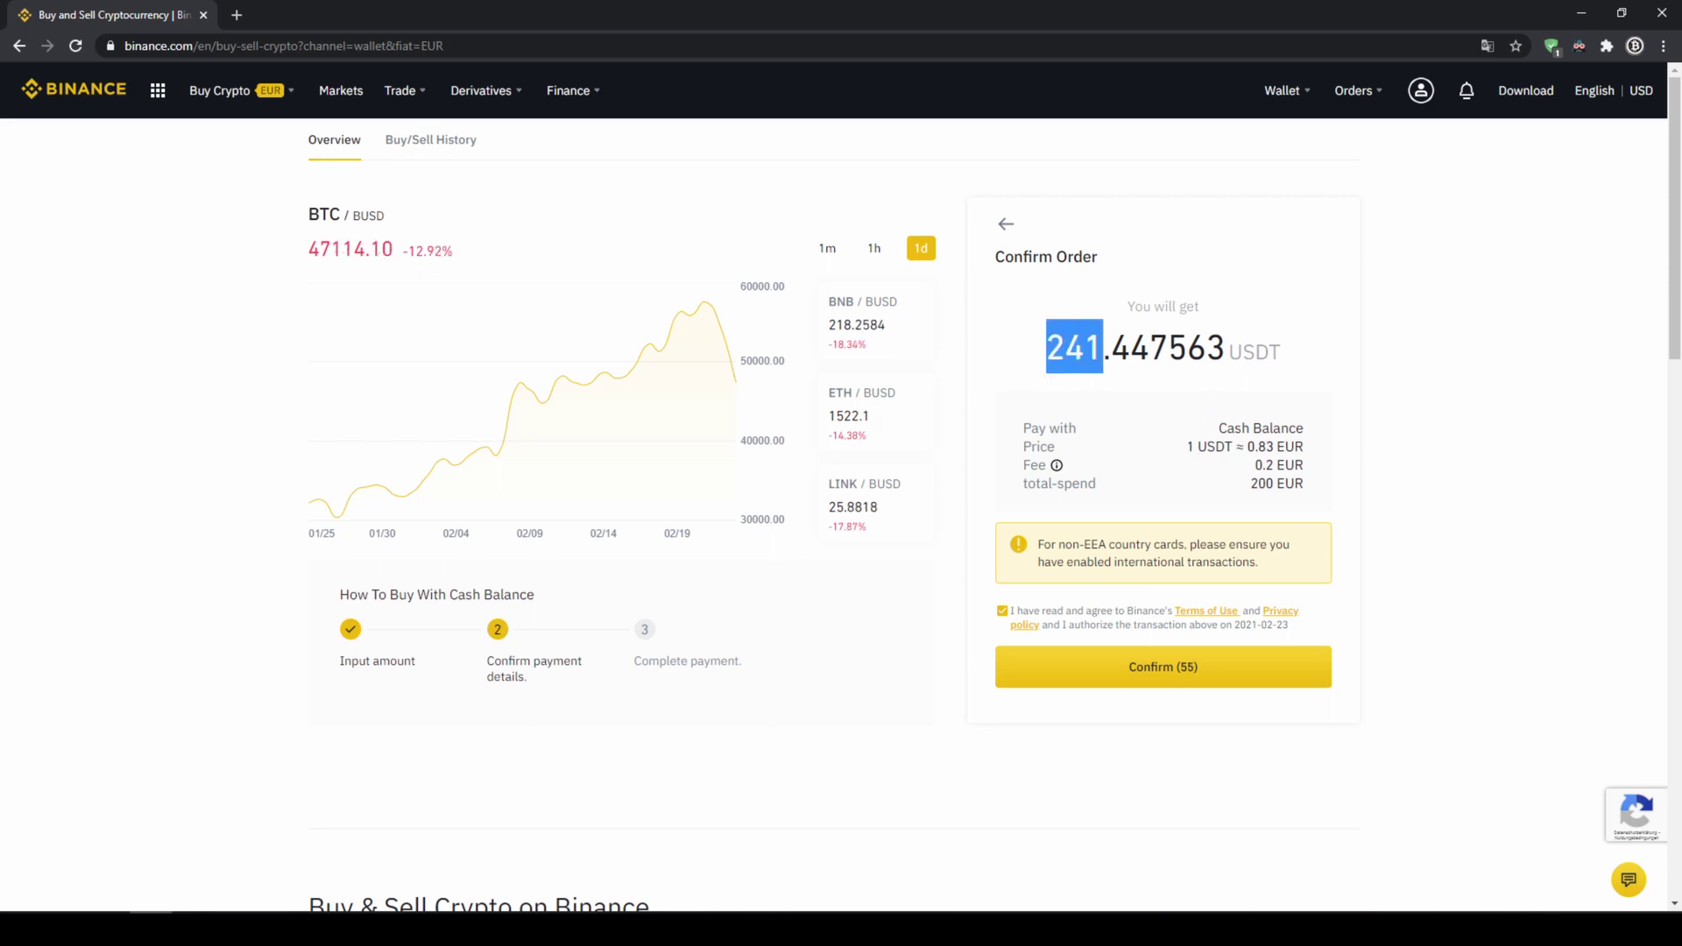
click(1044, 359)
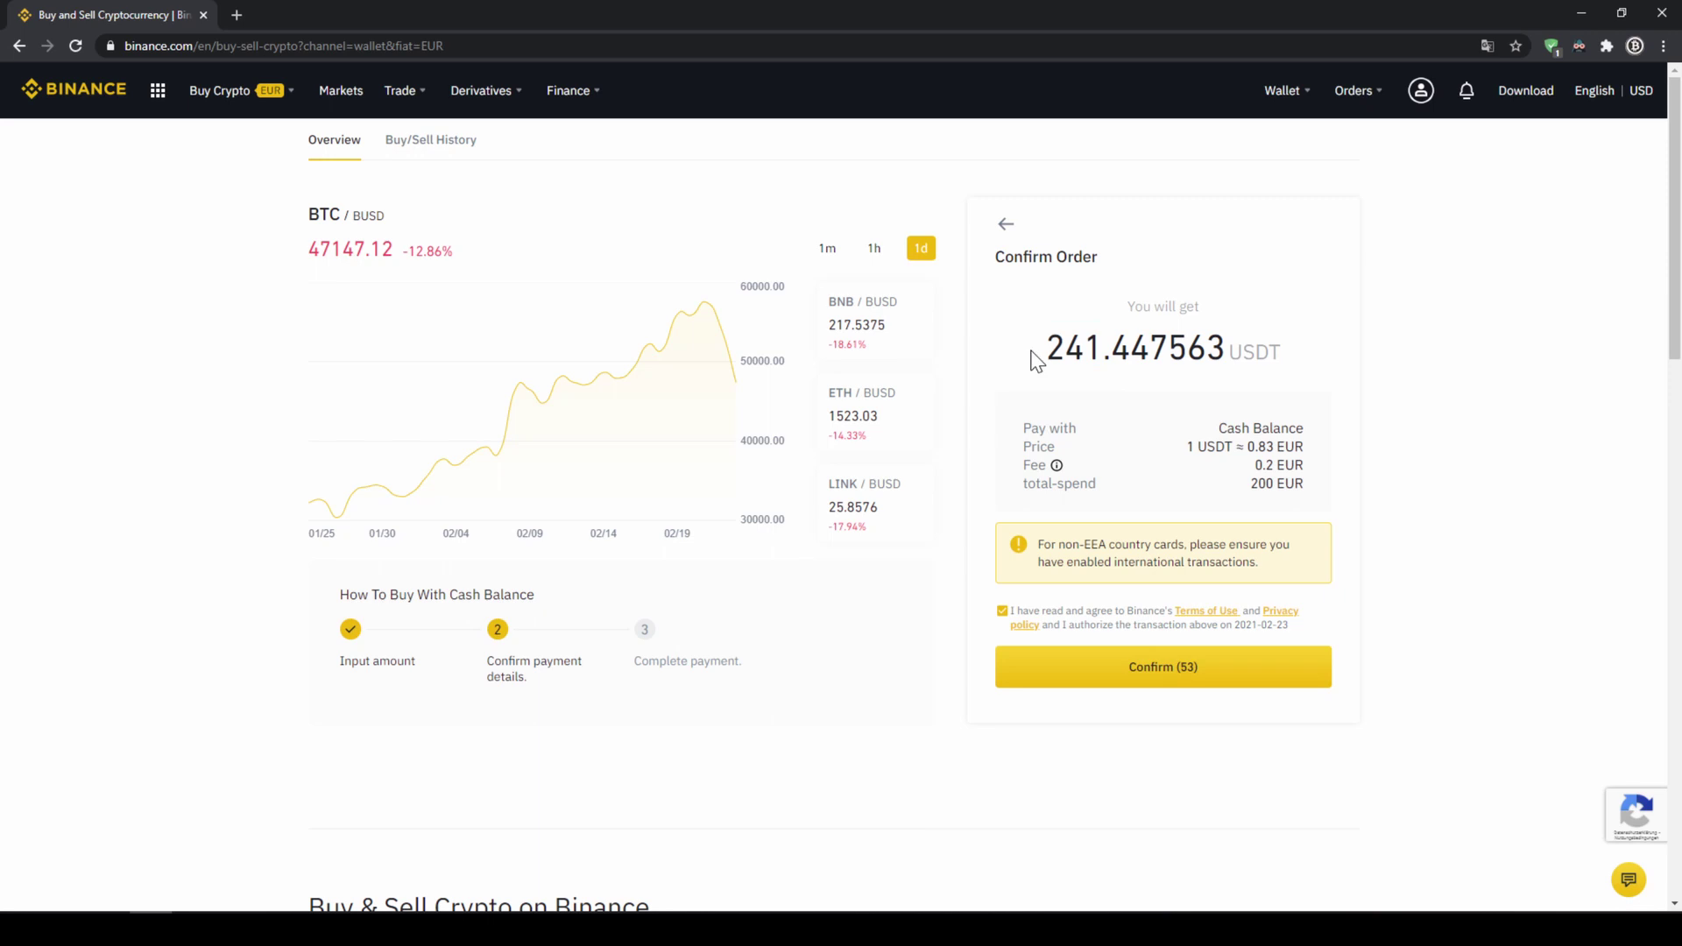
drag(1048, 348, 1104, 348)
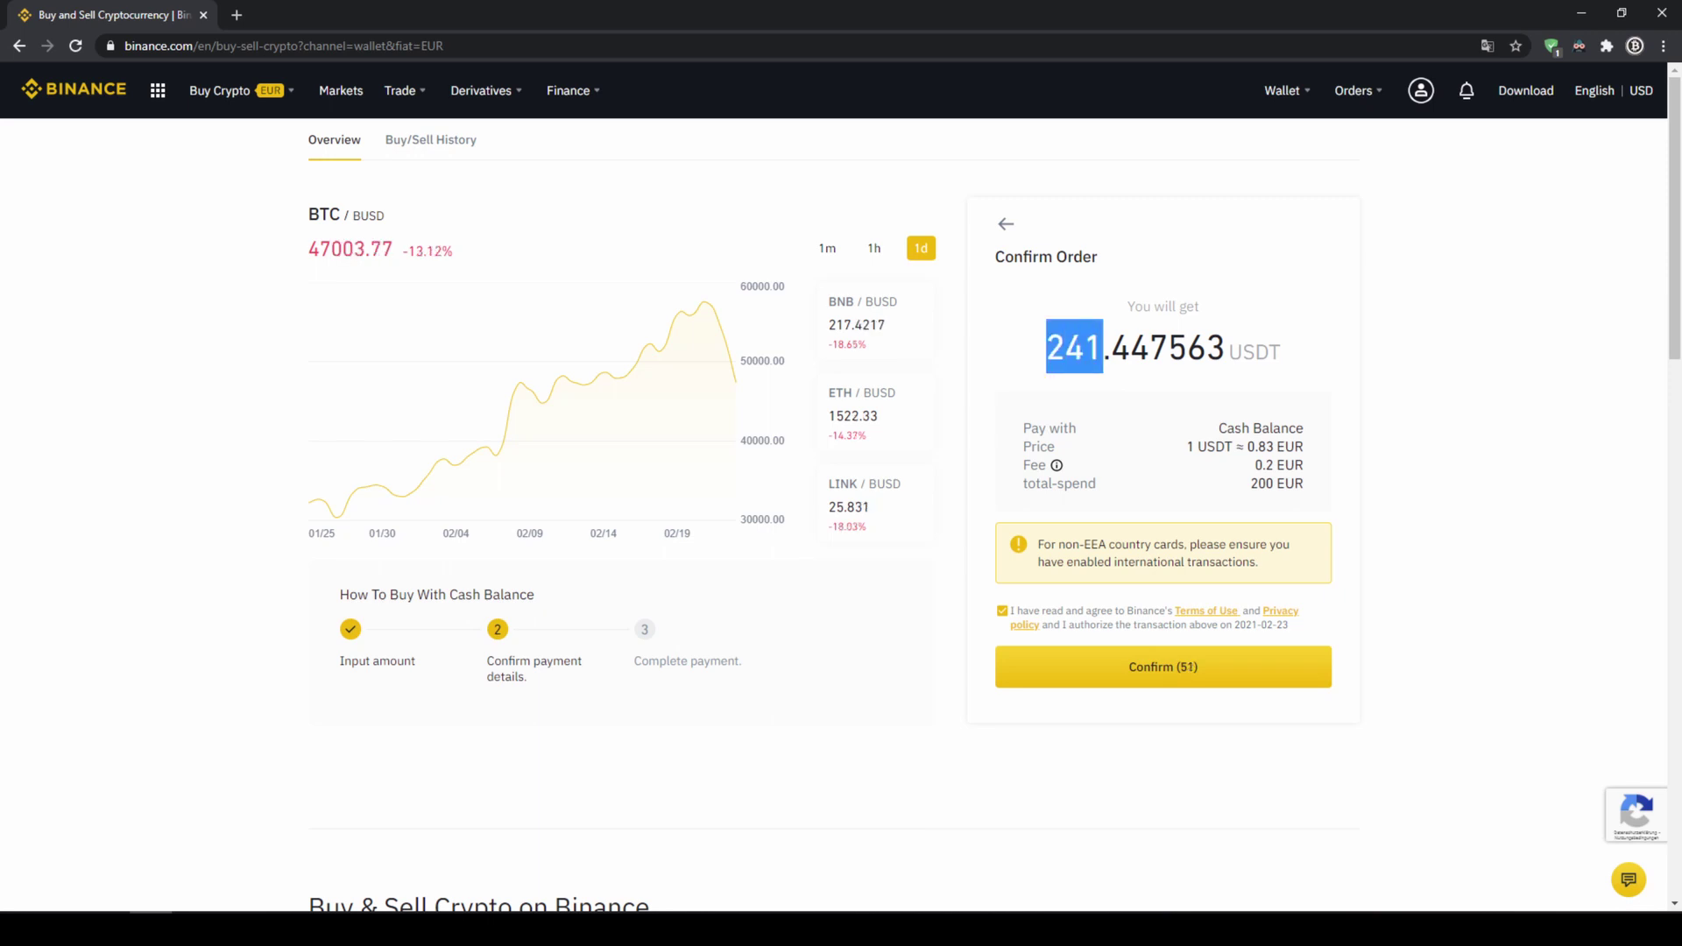
click(1075, 368)
drag(1226, 447, 1096, 483)
drag(1259, 484, 1311, 489)
click(1312, 489)
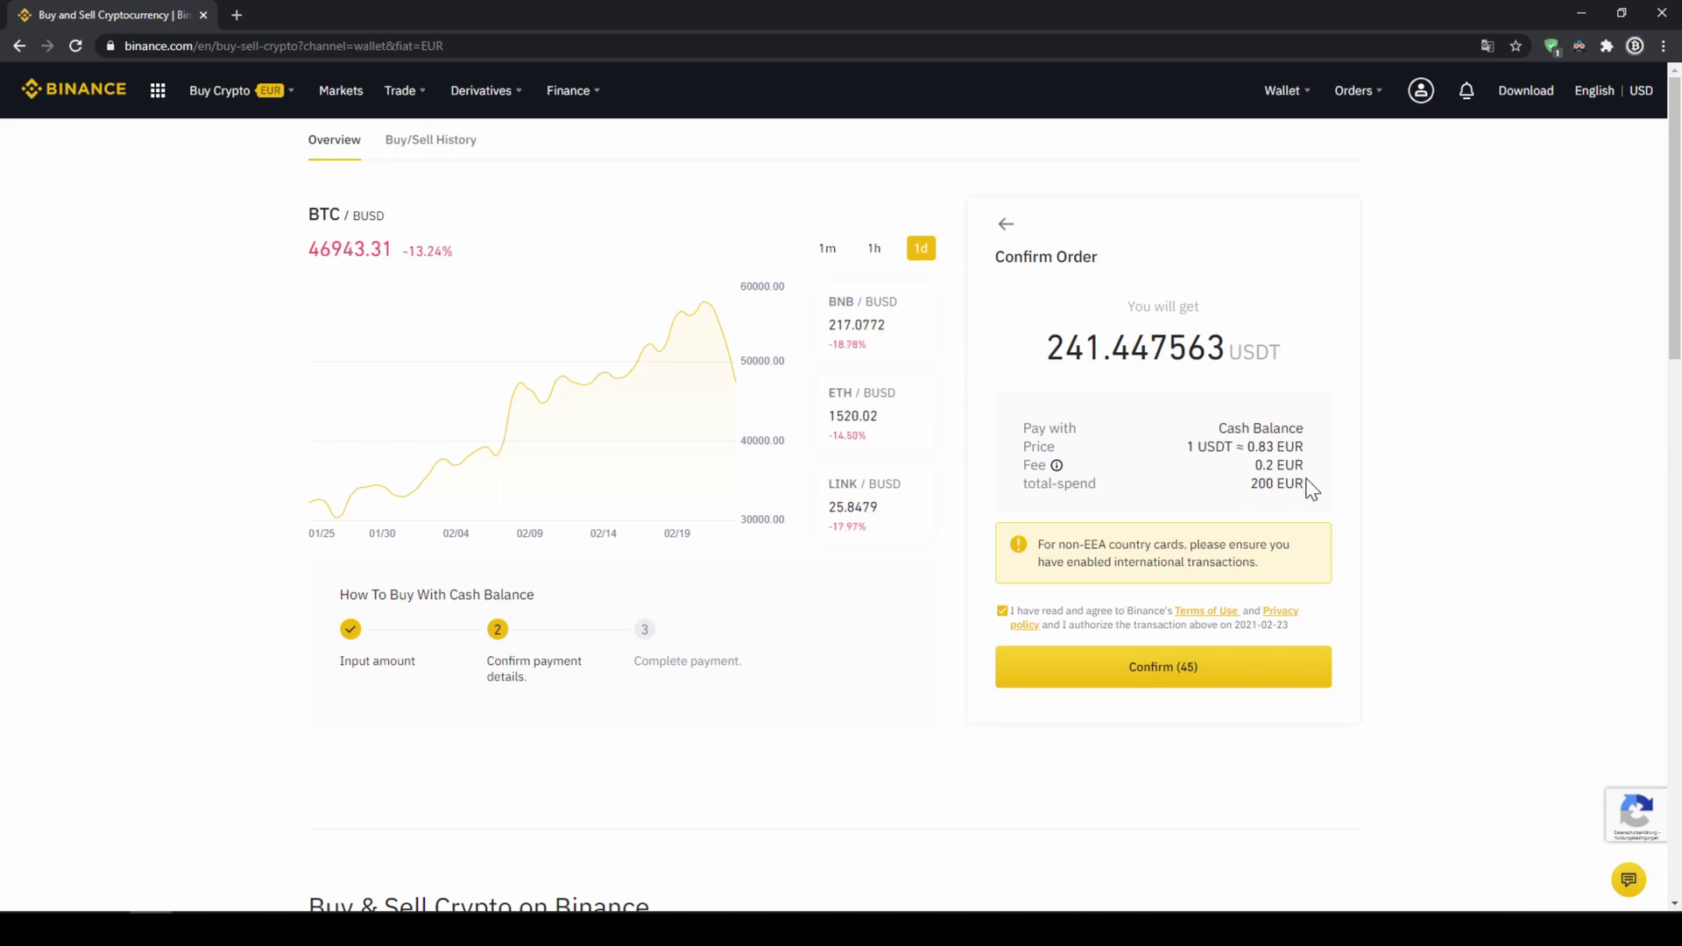
click(1205, 692)
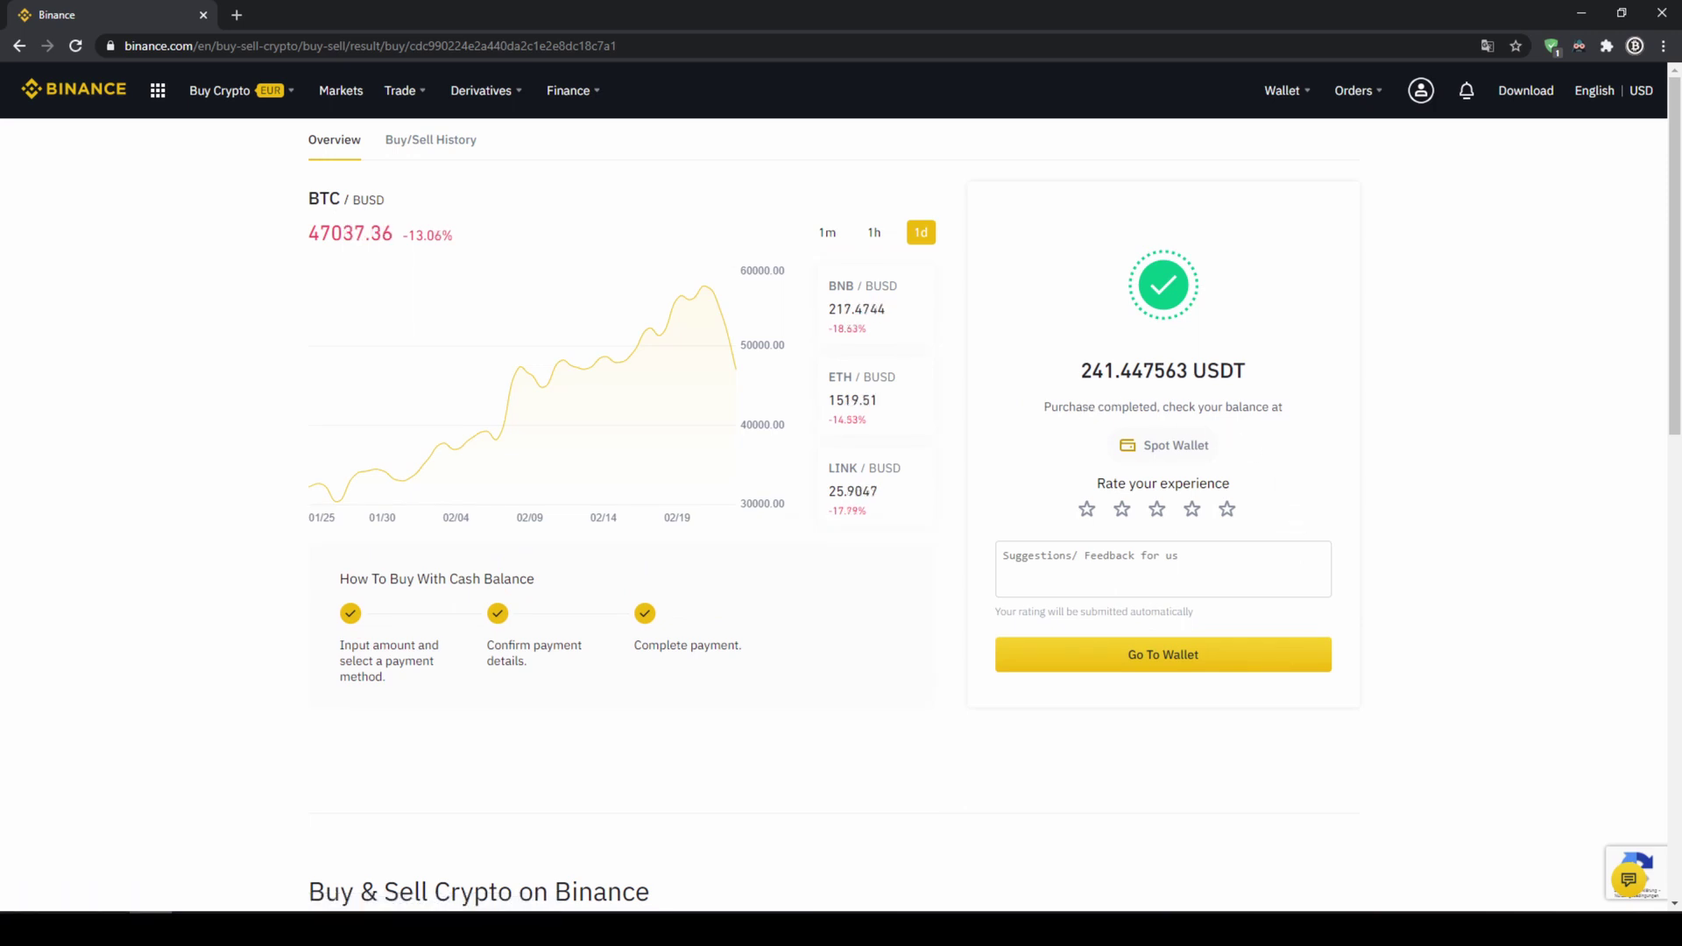
Open the spot wallet and highlight the 2.66188554 EUR and 241.46490760 USDT balances
click(1172, 450)
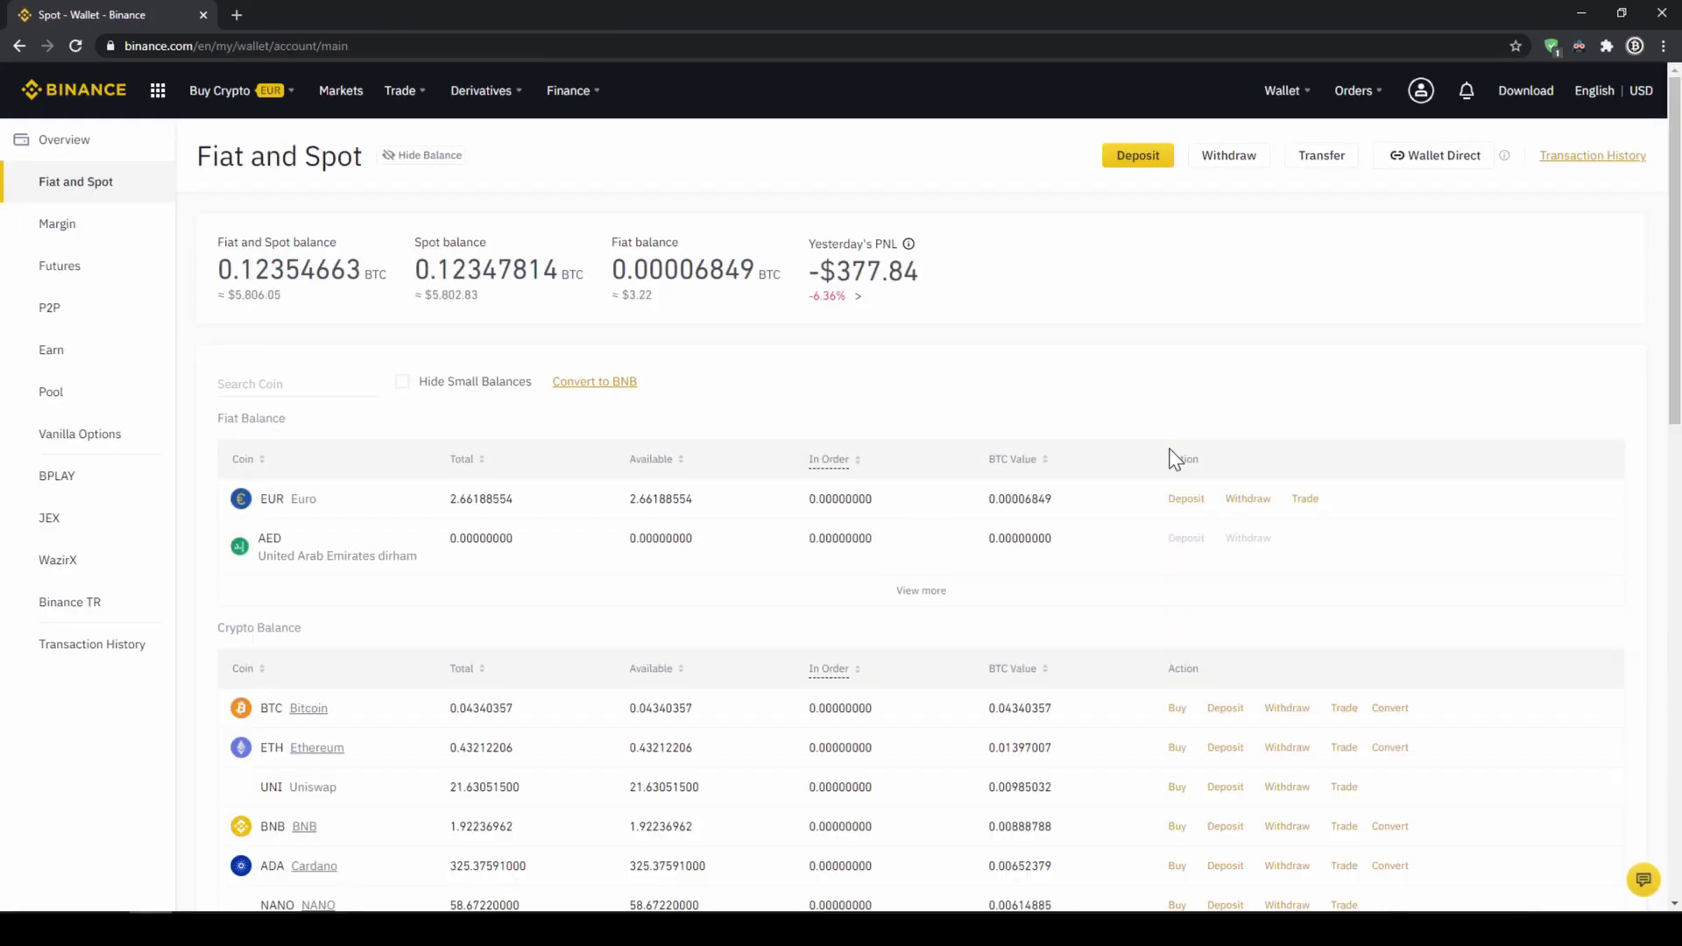
drag(254, 499, 537, 511)
click(535, 508)
scroll(524, 502, down, 4)
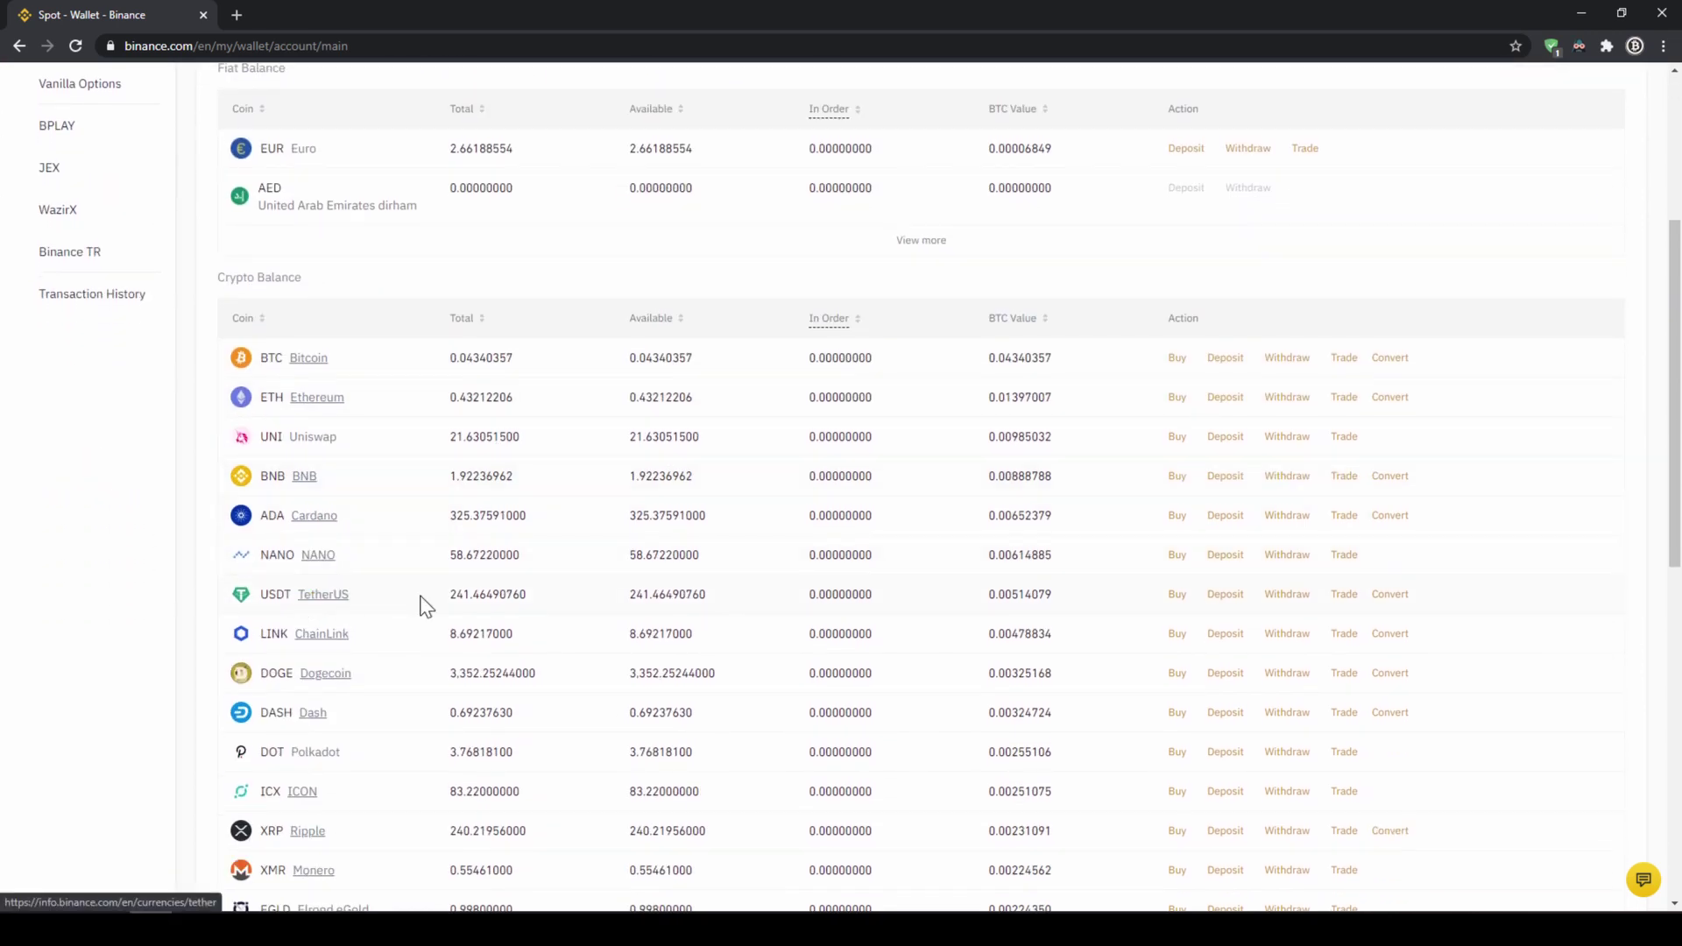
drag(451, 595, 544, 602)
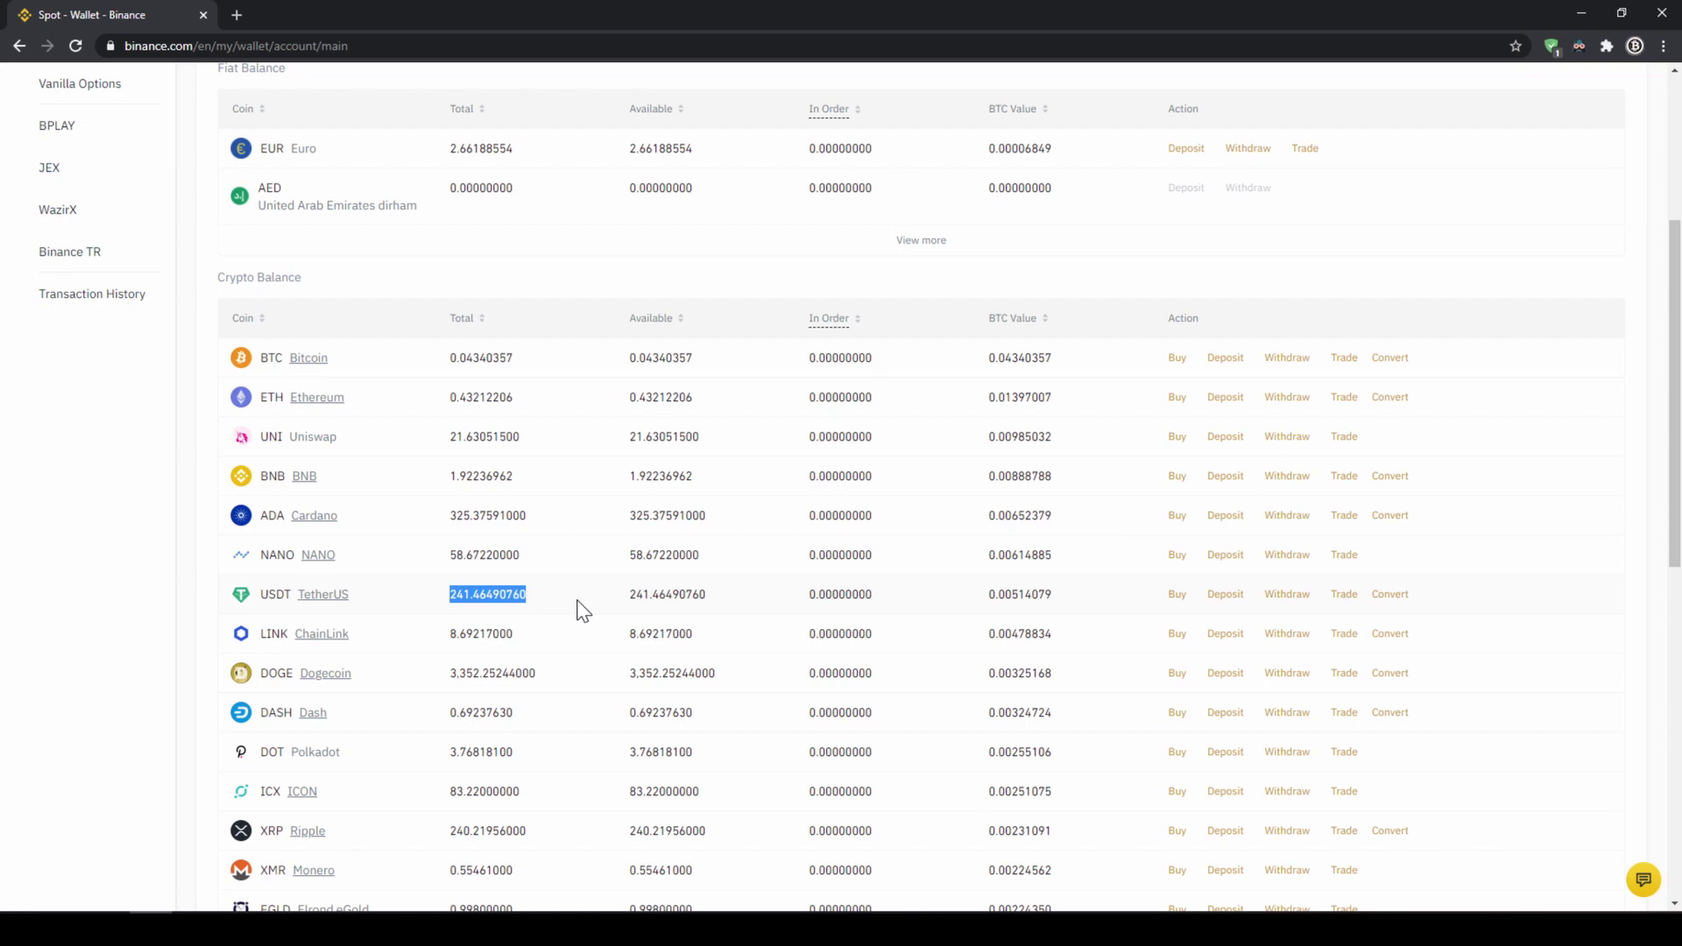
click(578, 610)
scroll(581, 613, up, 4)
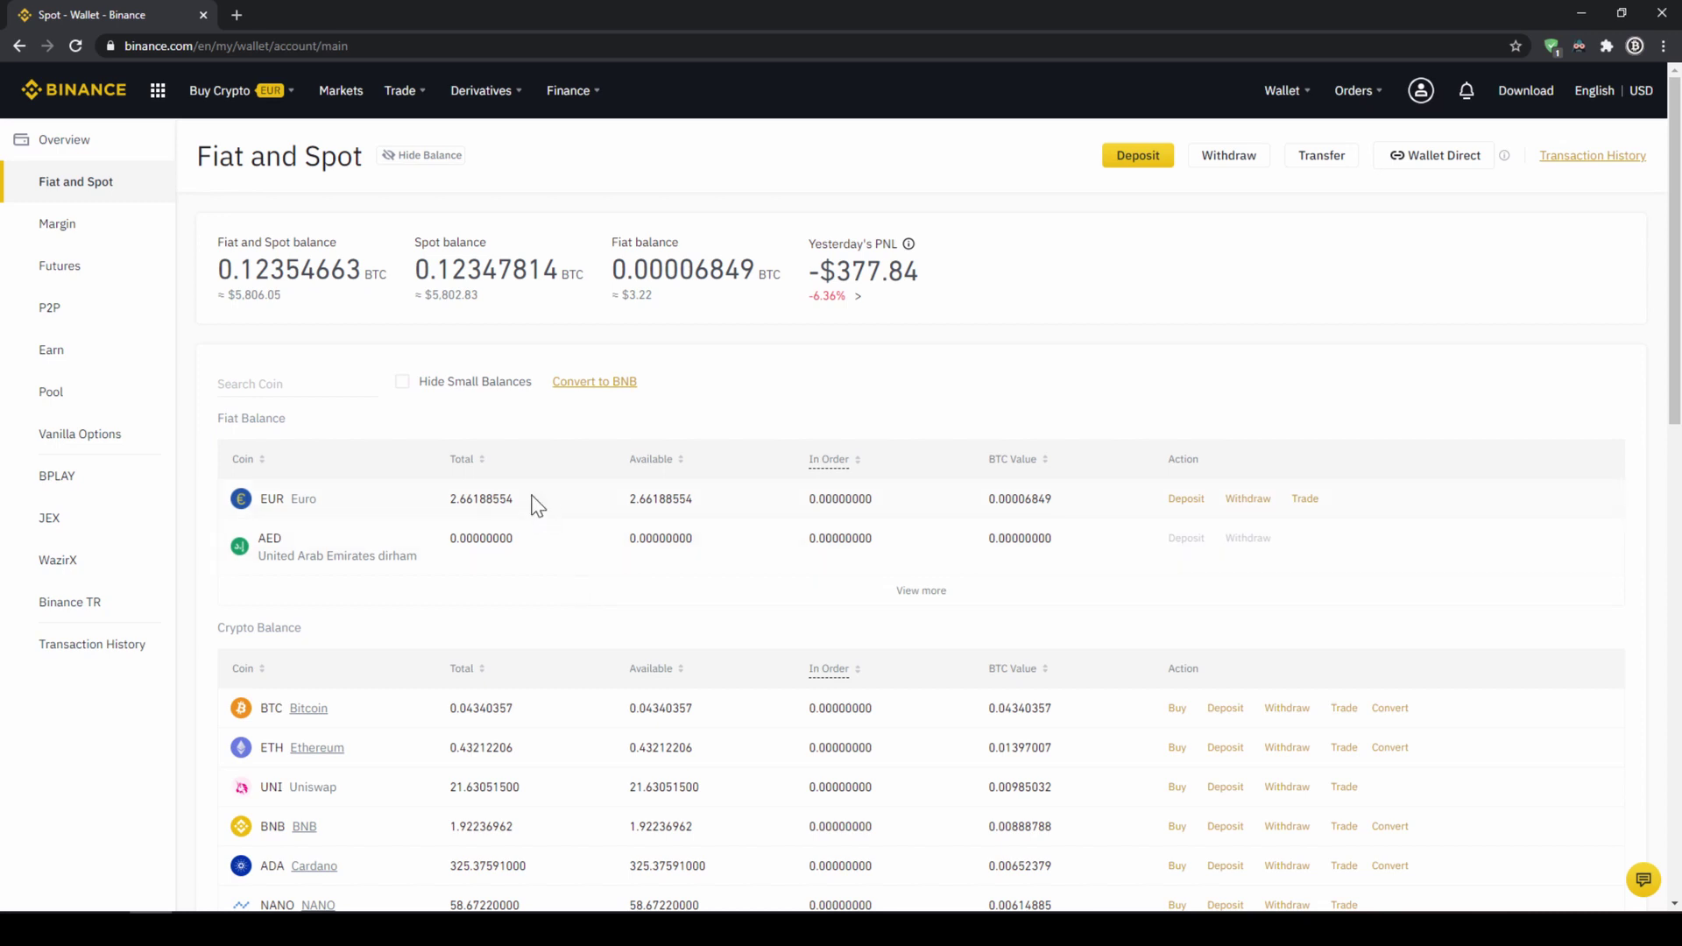
Open the card-payment Buy Crypto page, leaving EUR as the currency
mouse_move(230, 105)
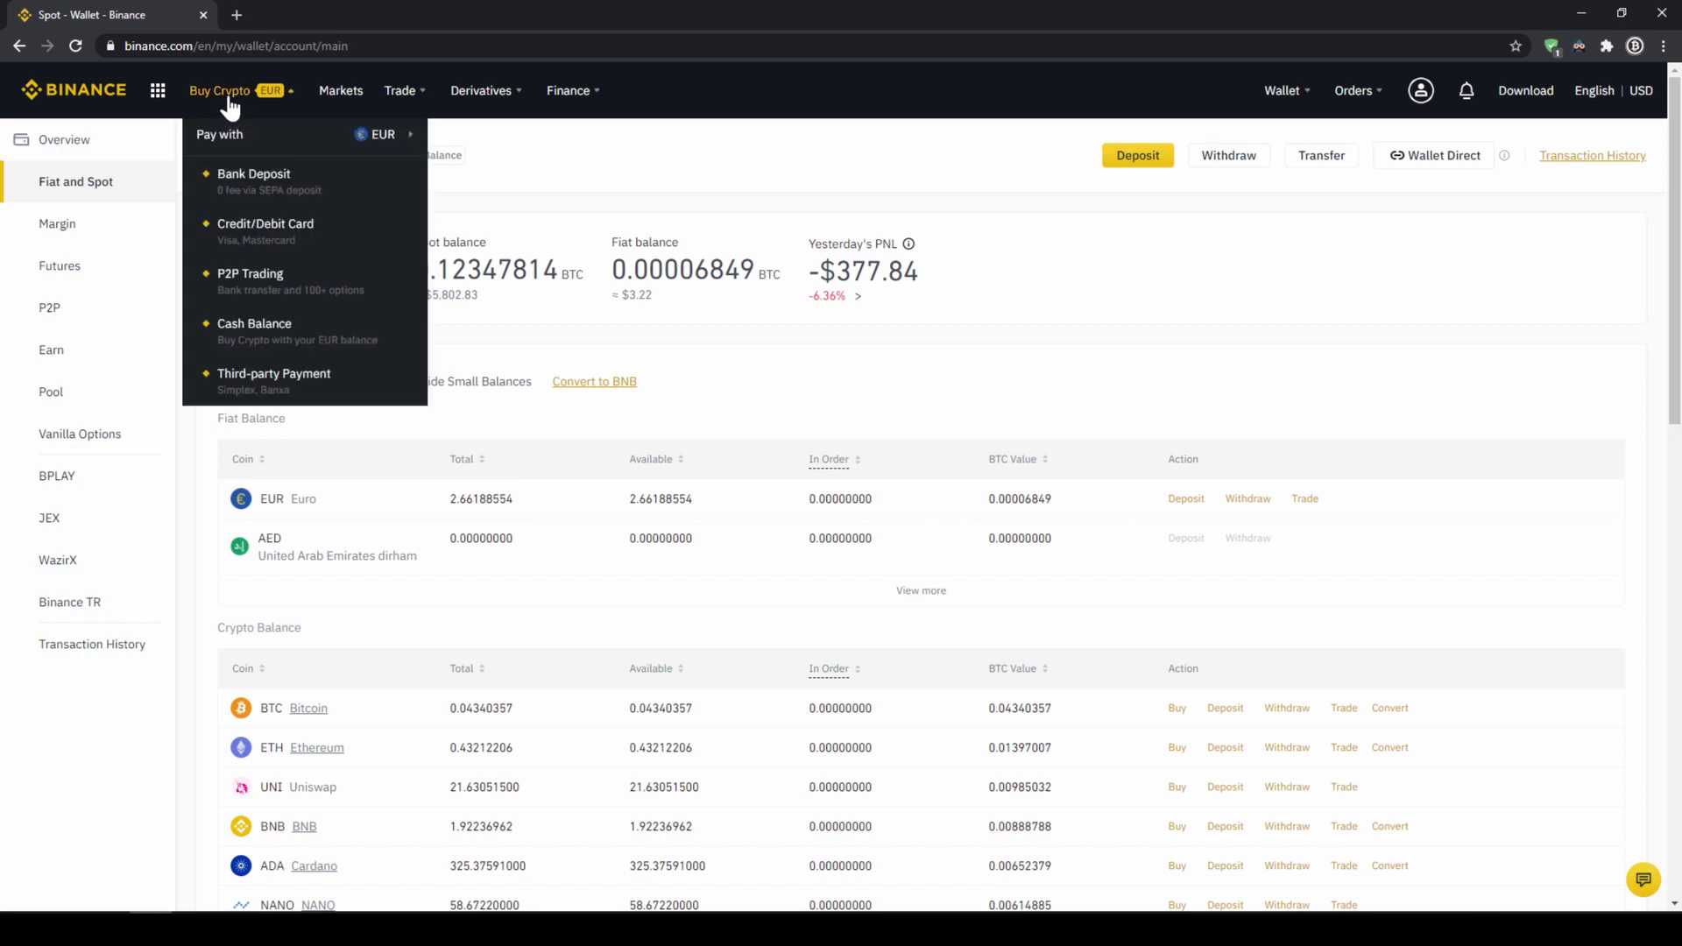
click(252, 233)
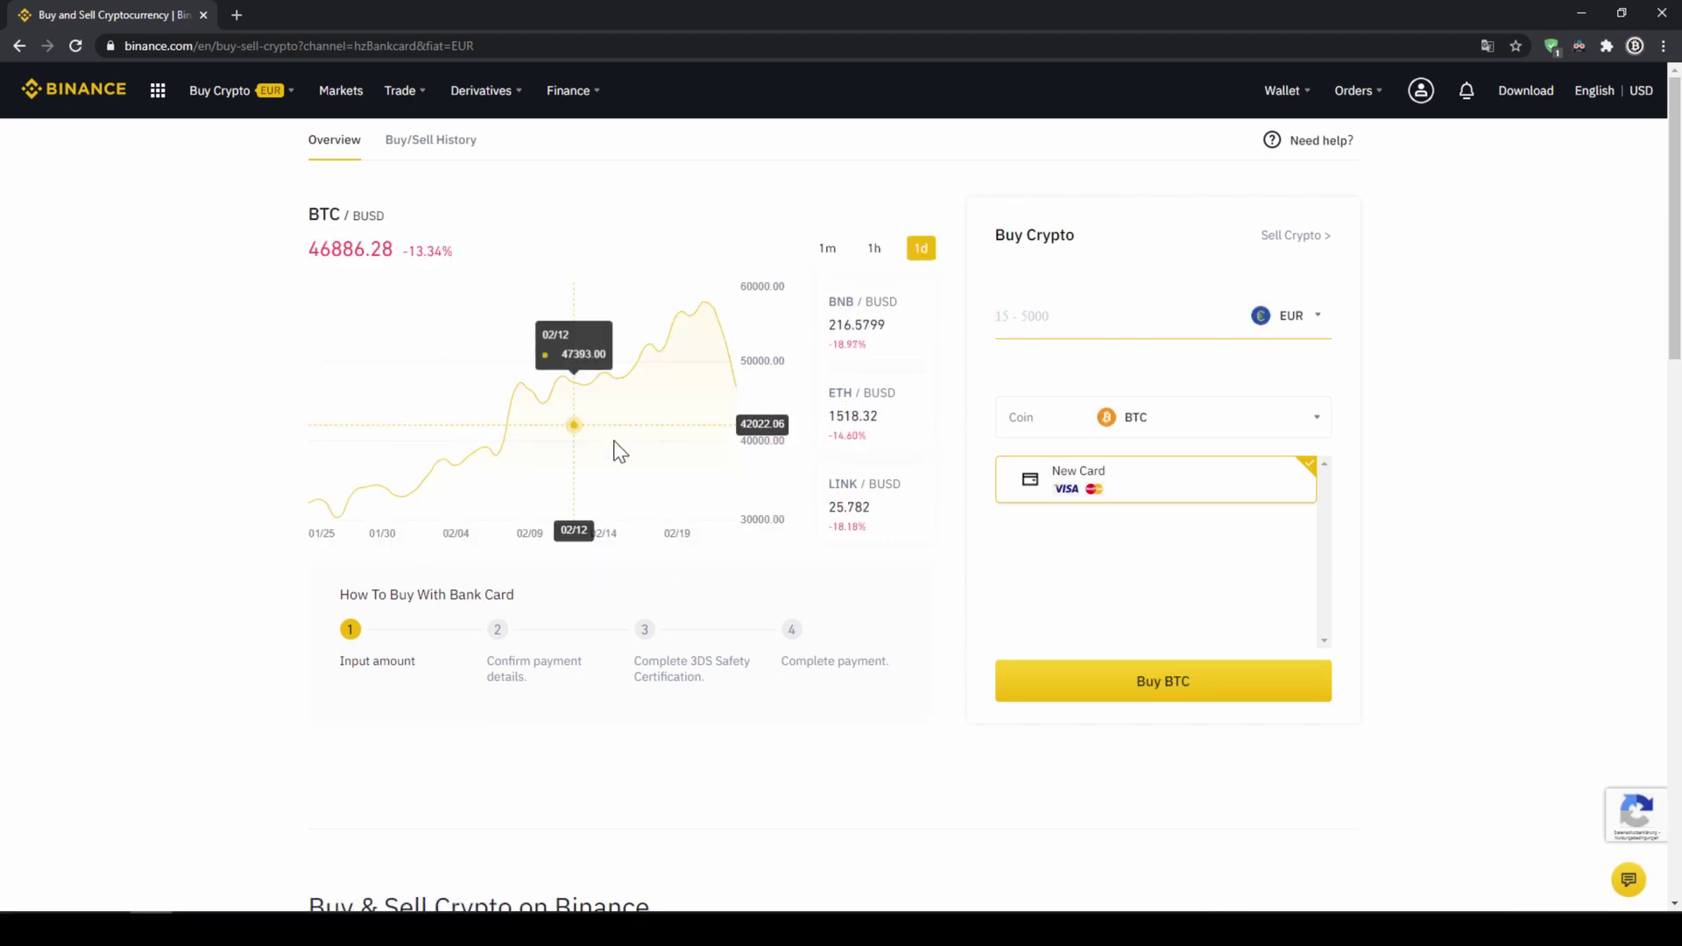
click(1312, 323)
mouse_move(1326, 439)
mouse_down()
mouse_move(1328, 501)
mouse_move(1324, 443)
mouse_up()
click(1385, 390)
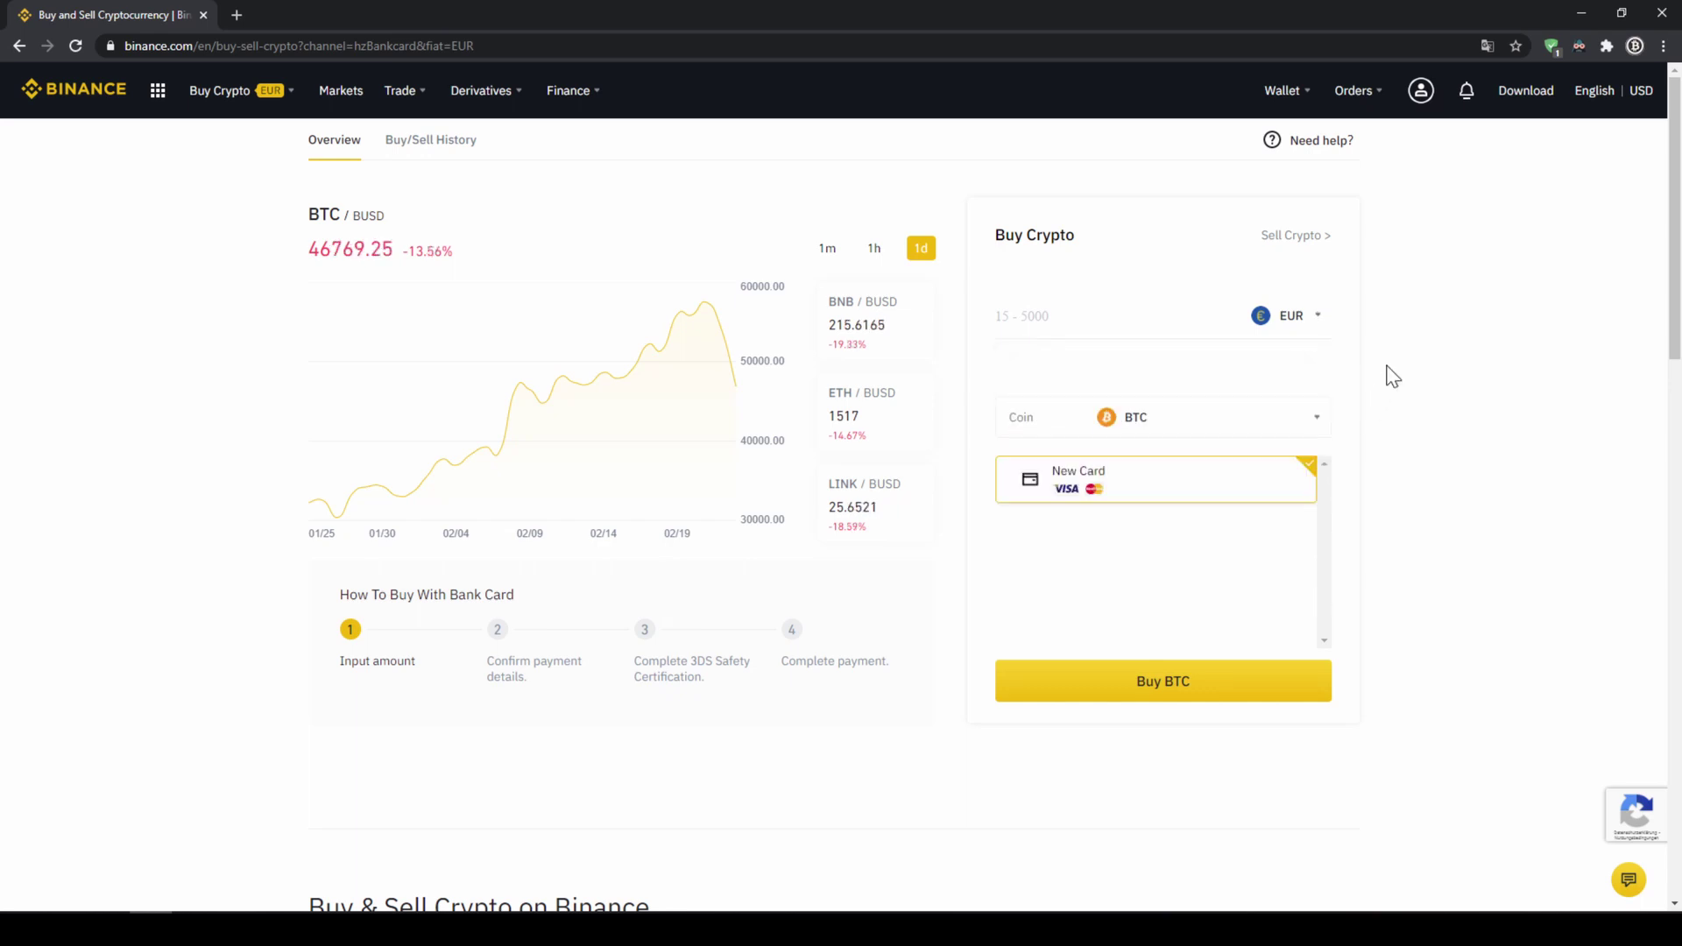
Set up a 500 EUR USDT purchase (≈ 604.22 USDT), then reset the form
click(1224, 432)
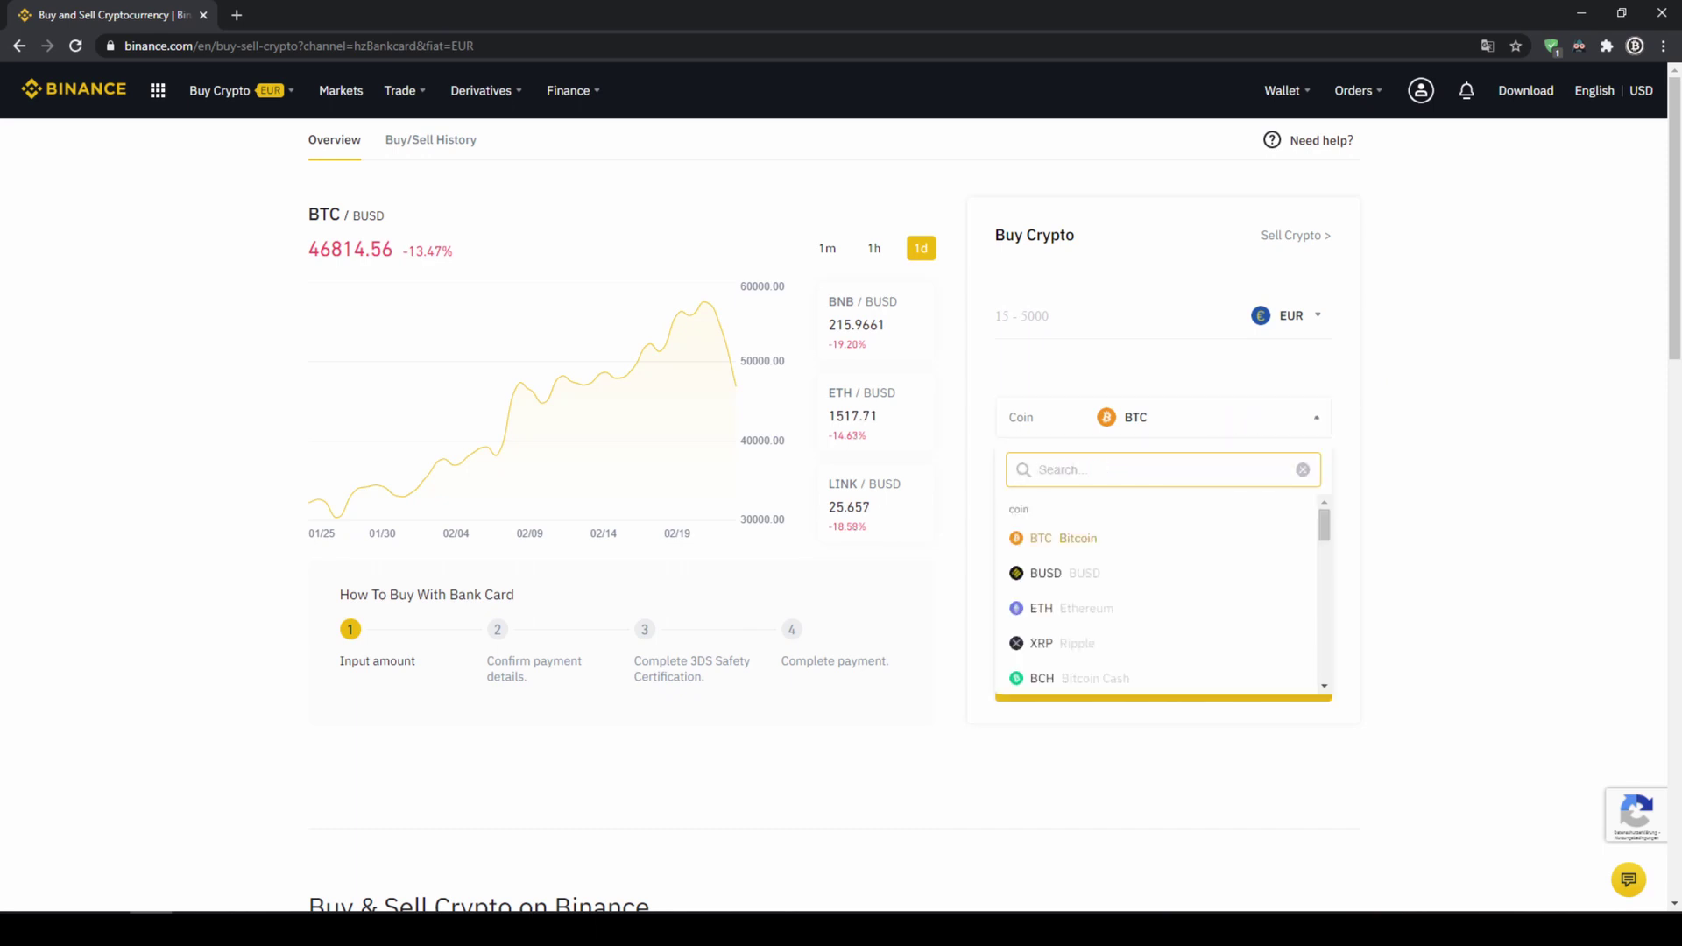
text(usdt)
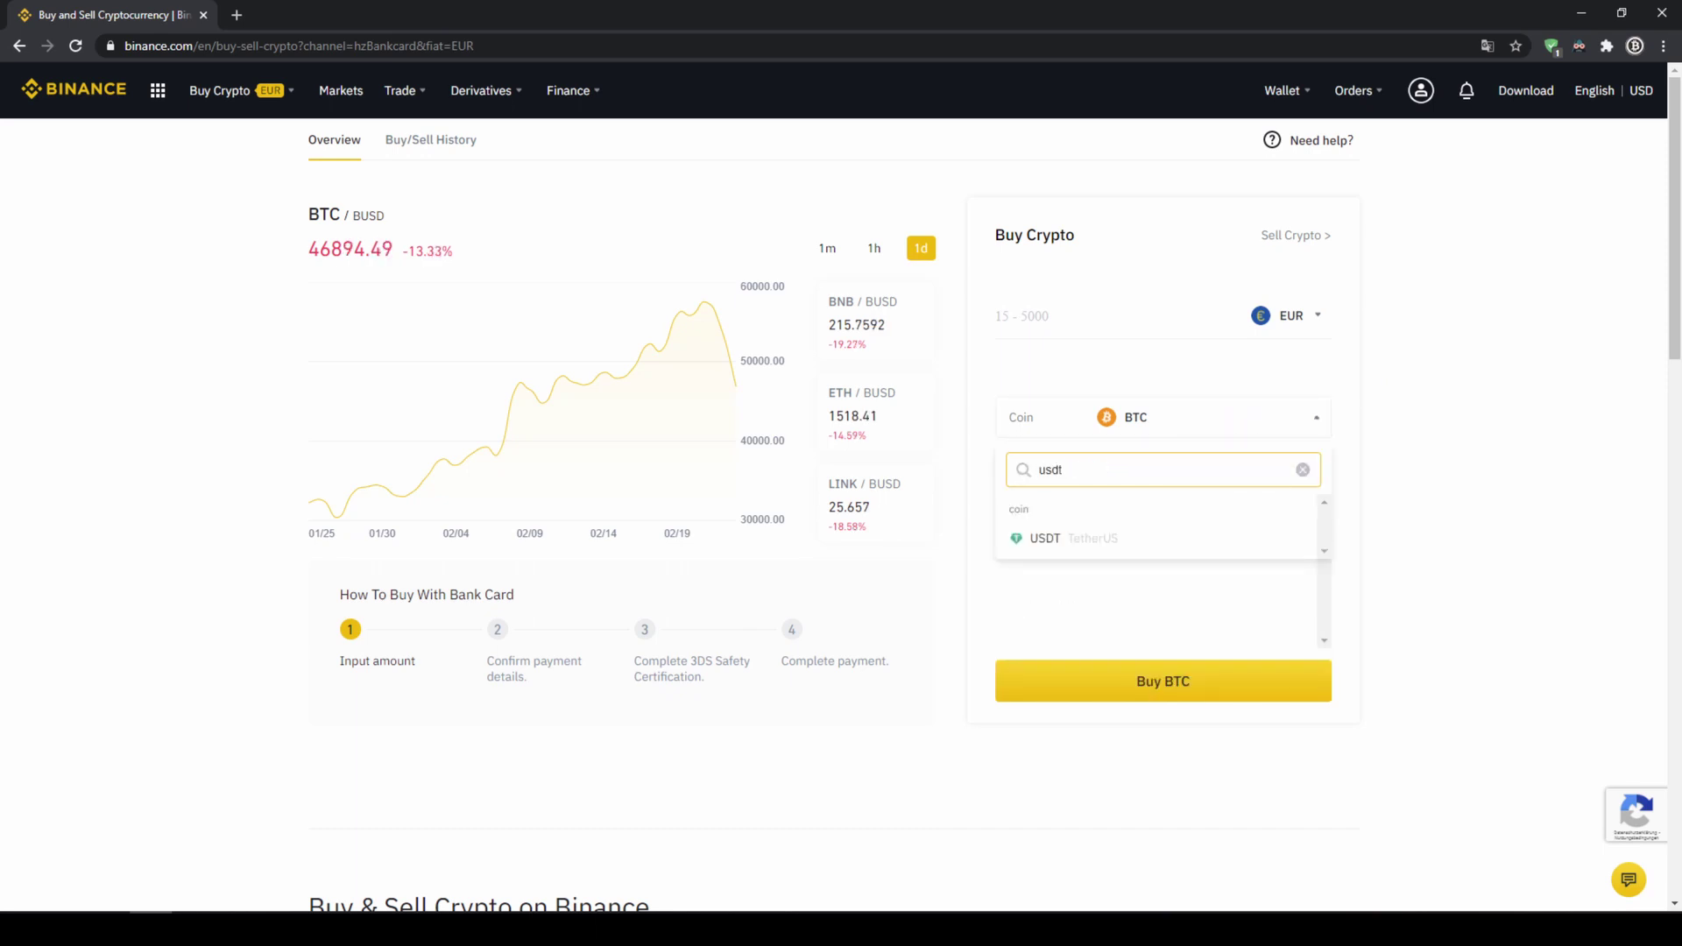
click(1090, 542)
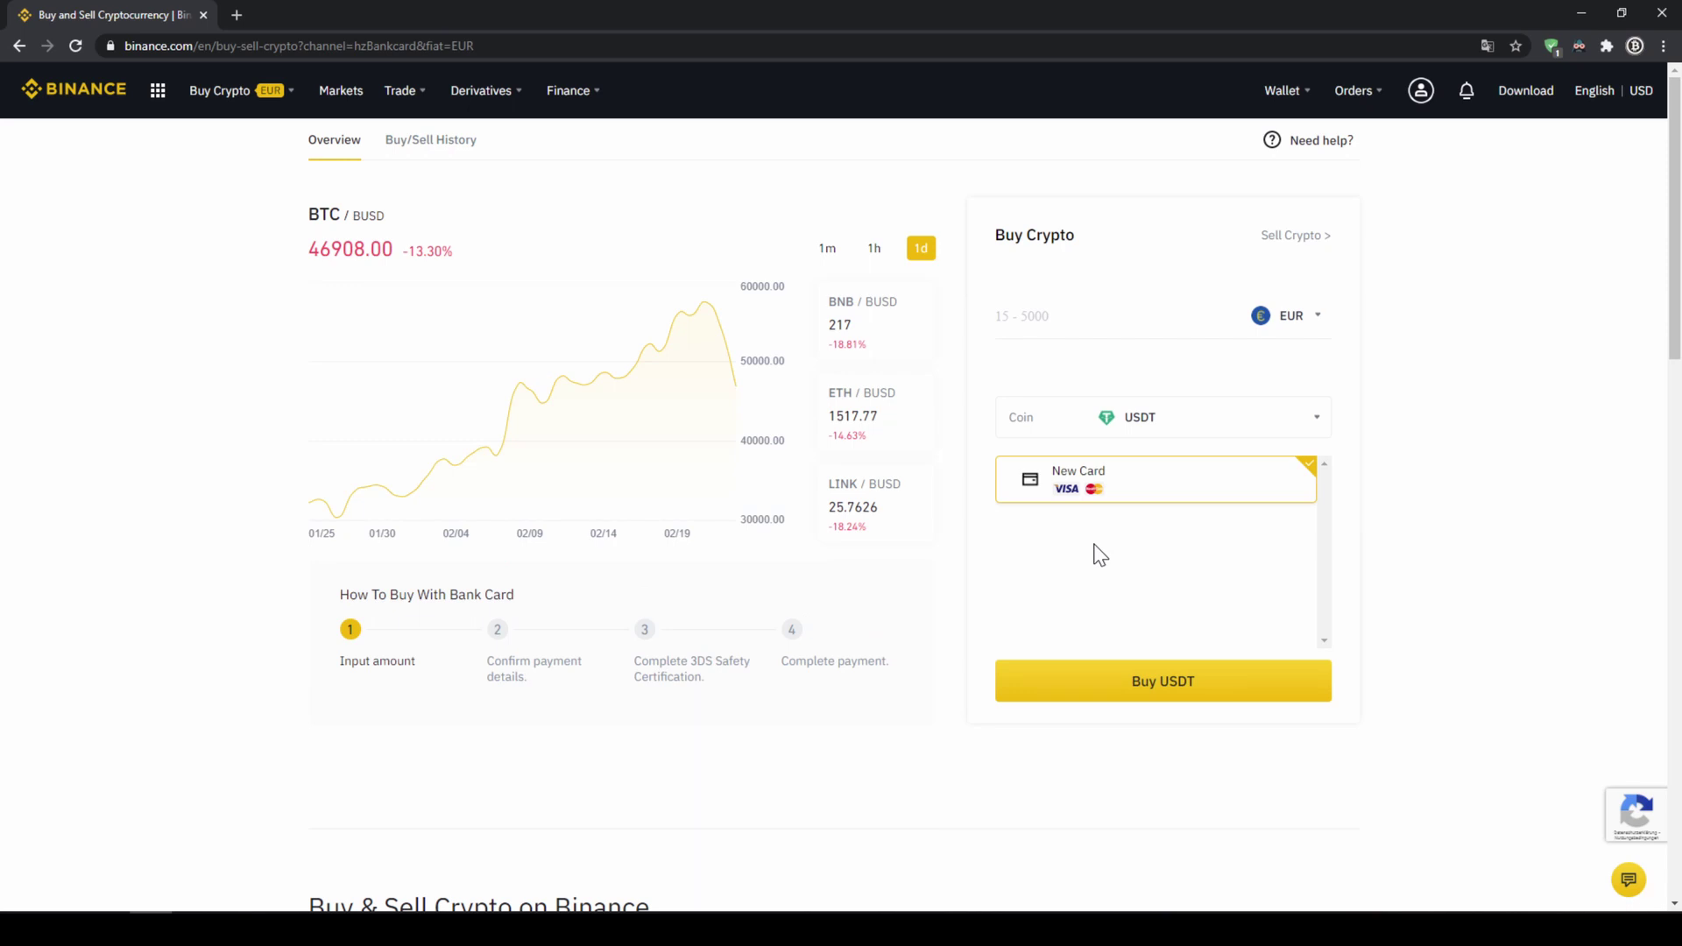
click(1088, 347)
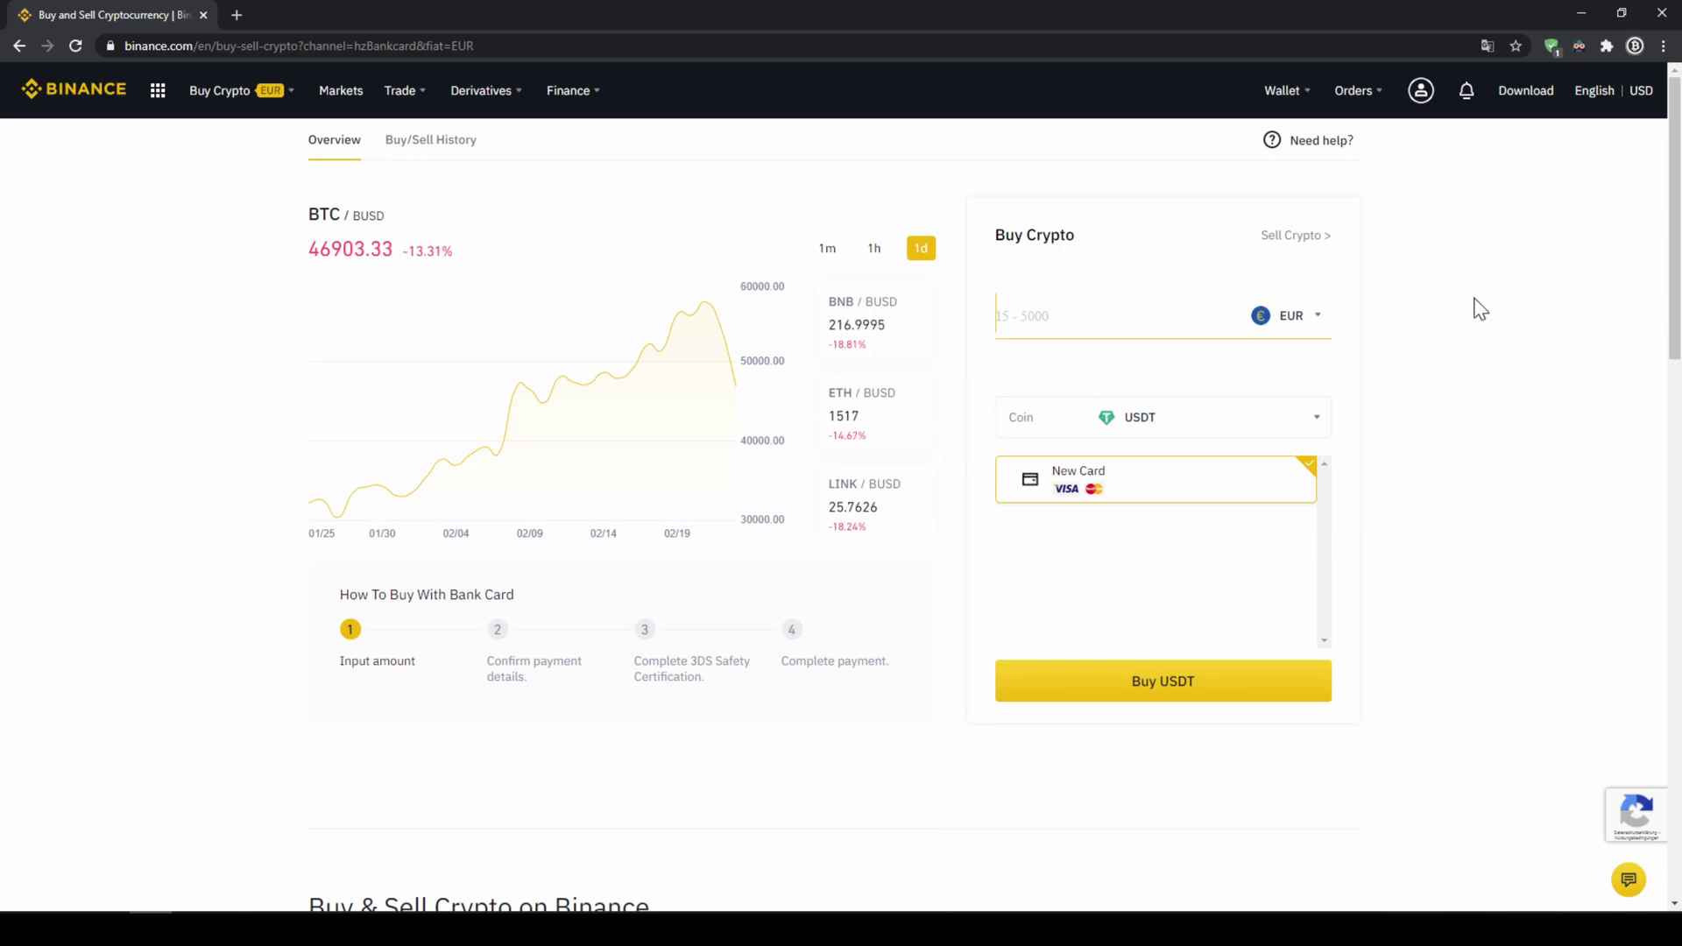
text(500)
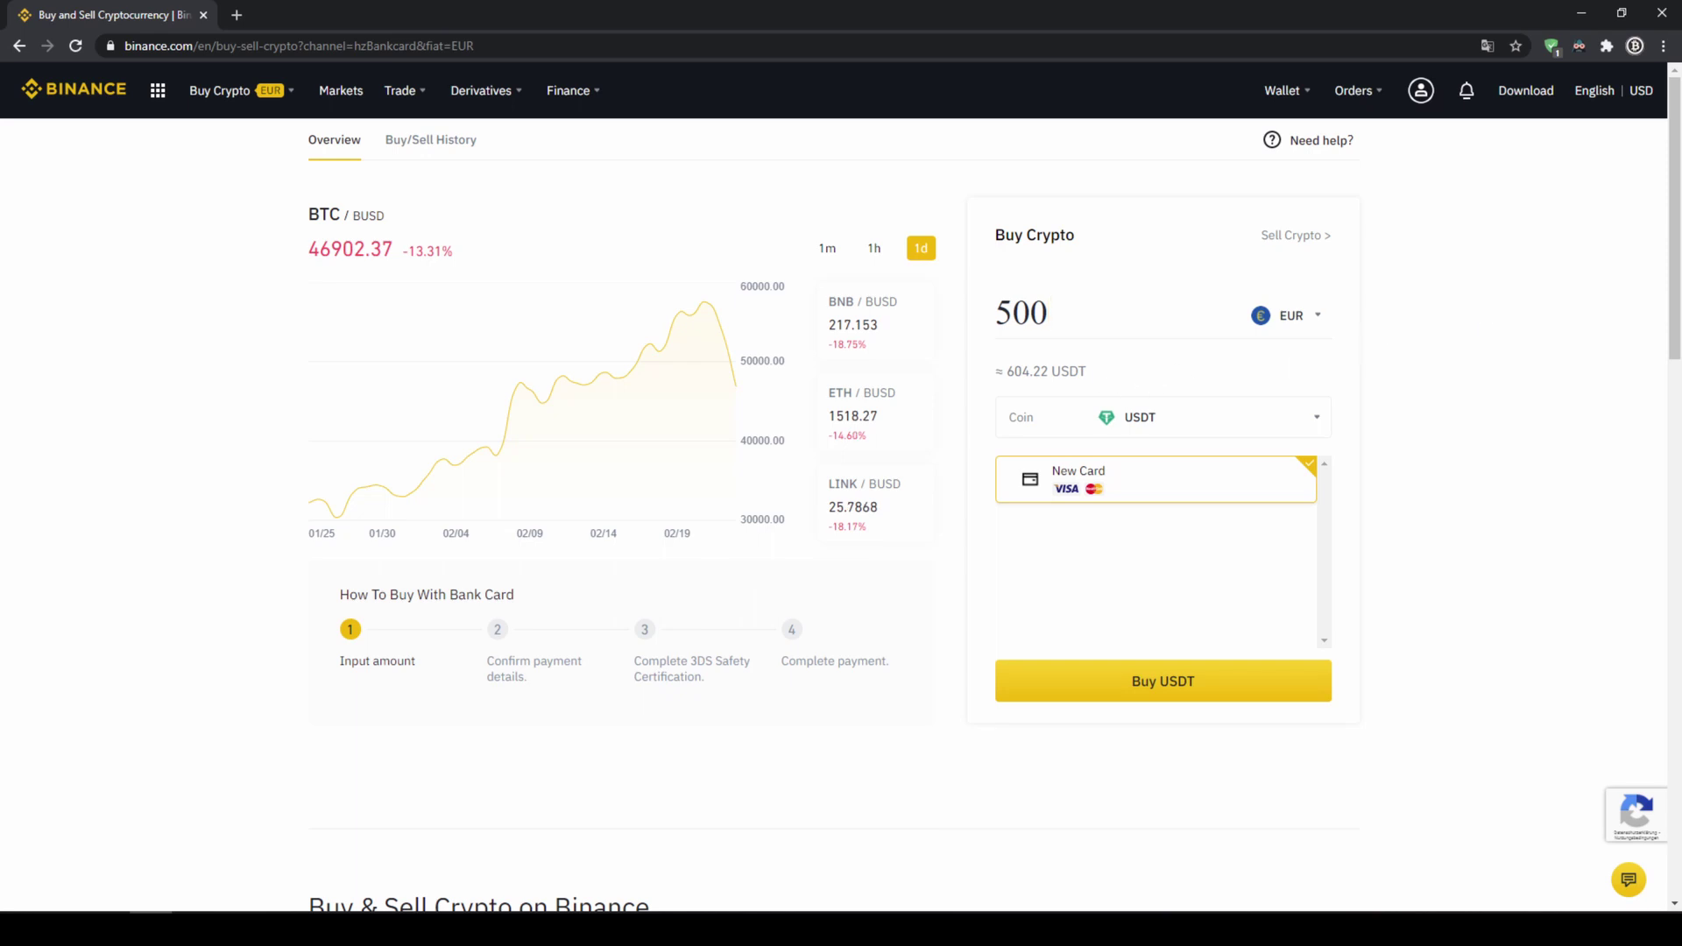
drag(1007, 370, 1070, 371)
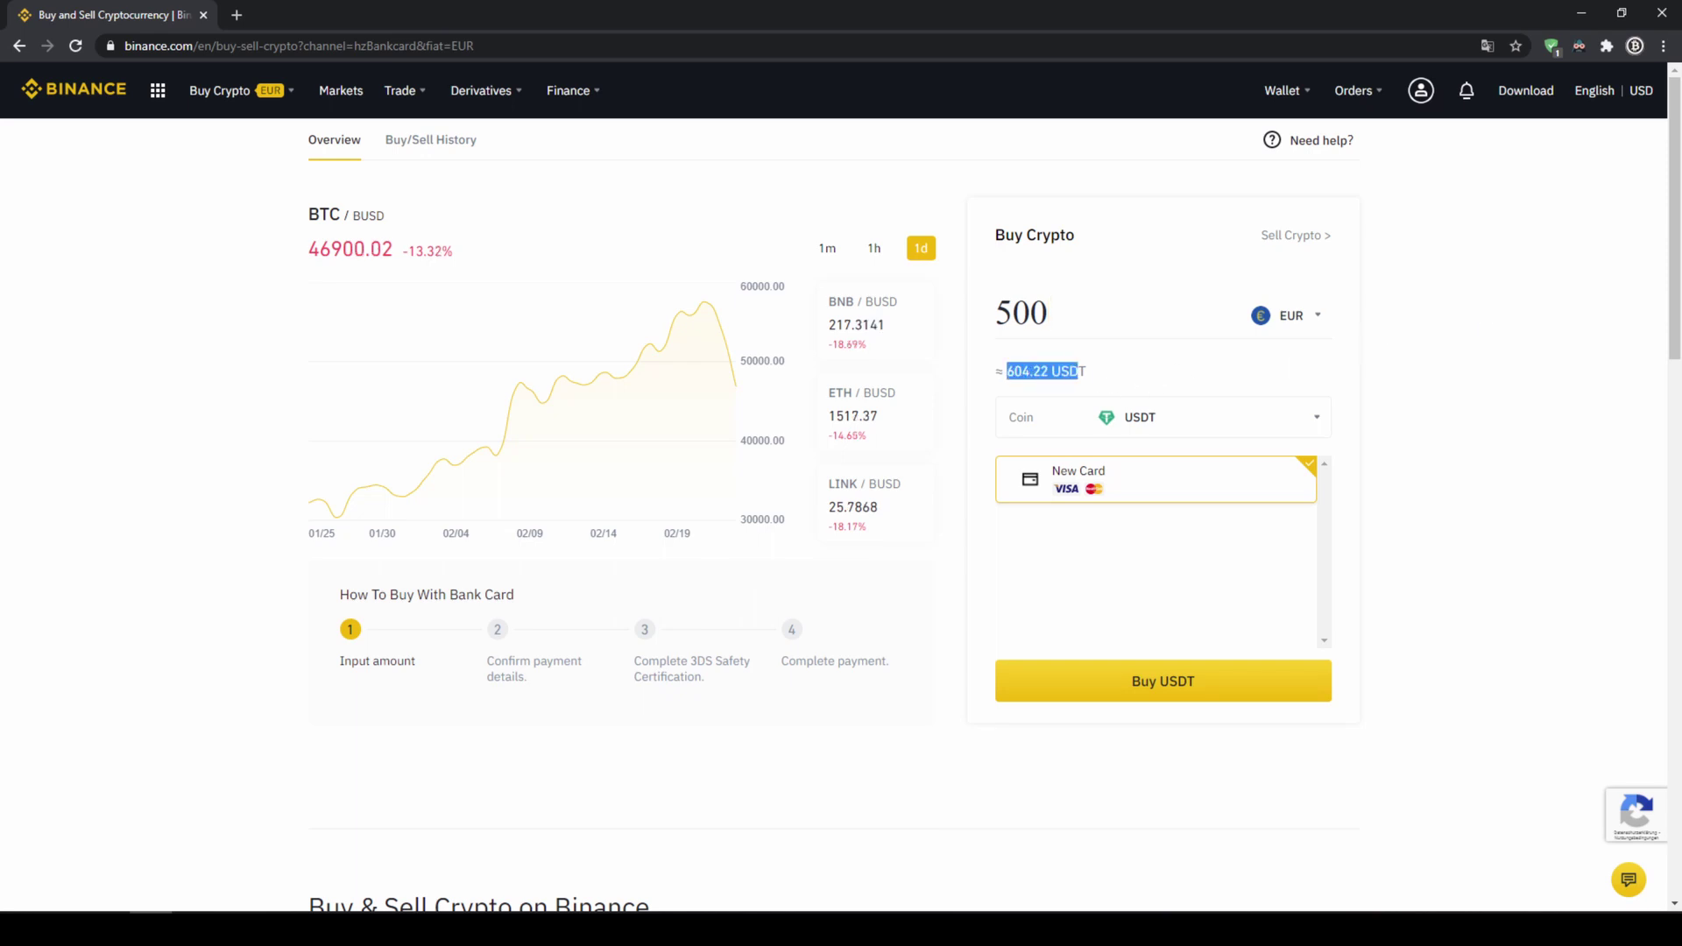
click(1097, 374)
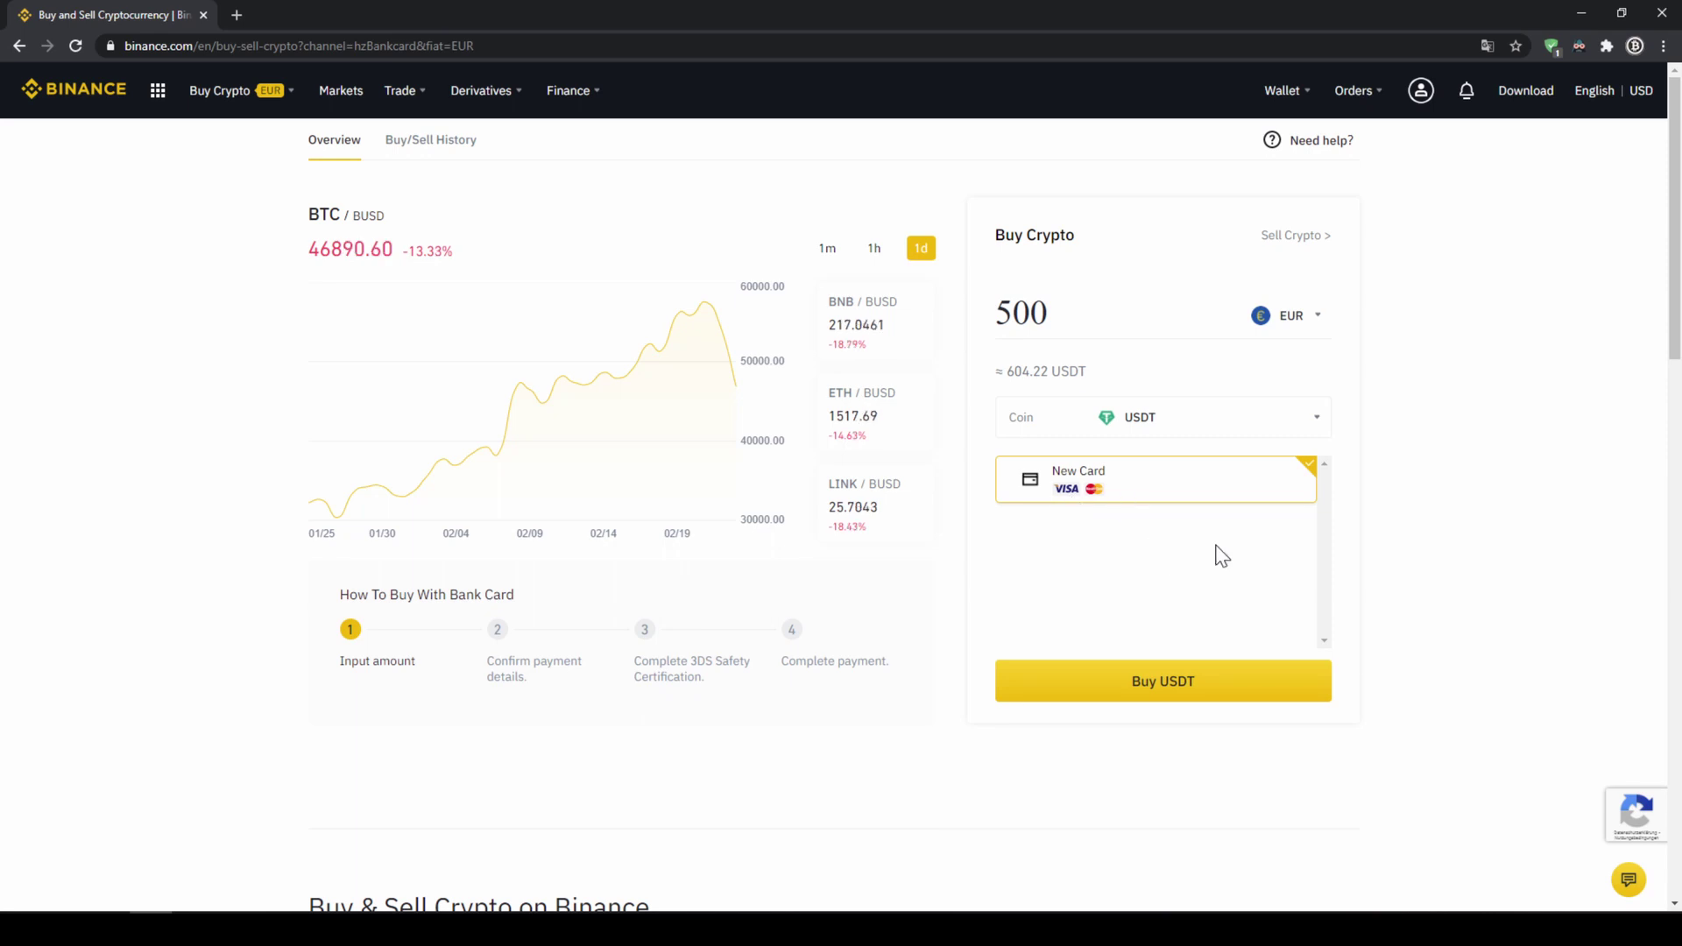
click(1231, 695)
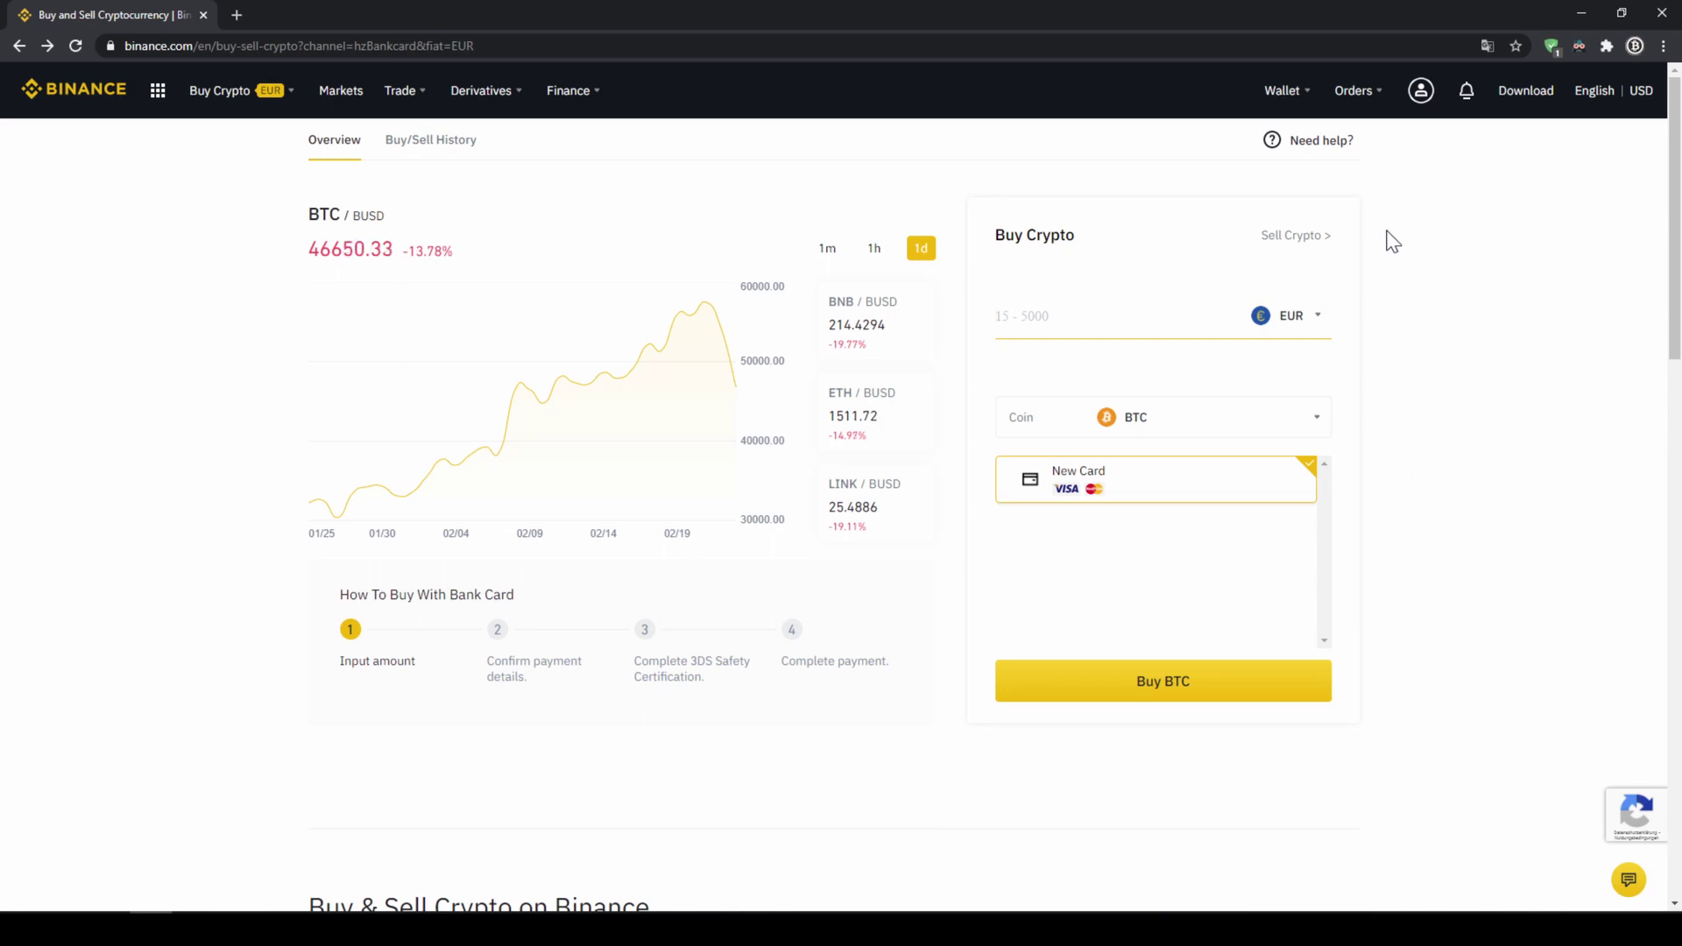
Scroll Fiat and Spot to the USDT row showing 241.46490760, then back to top
mouse_move(1273, 98)
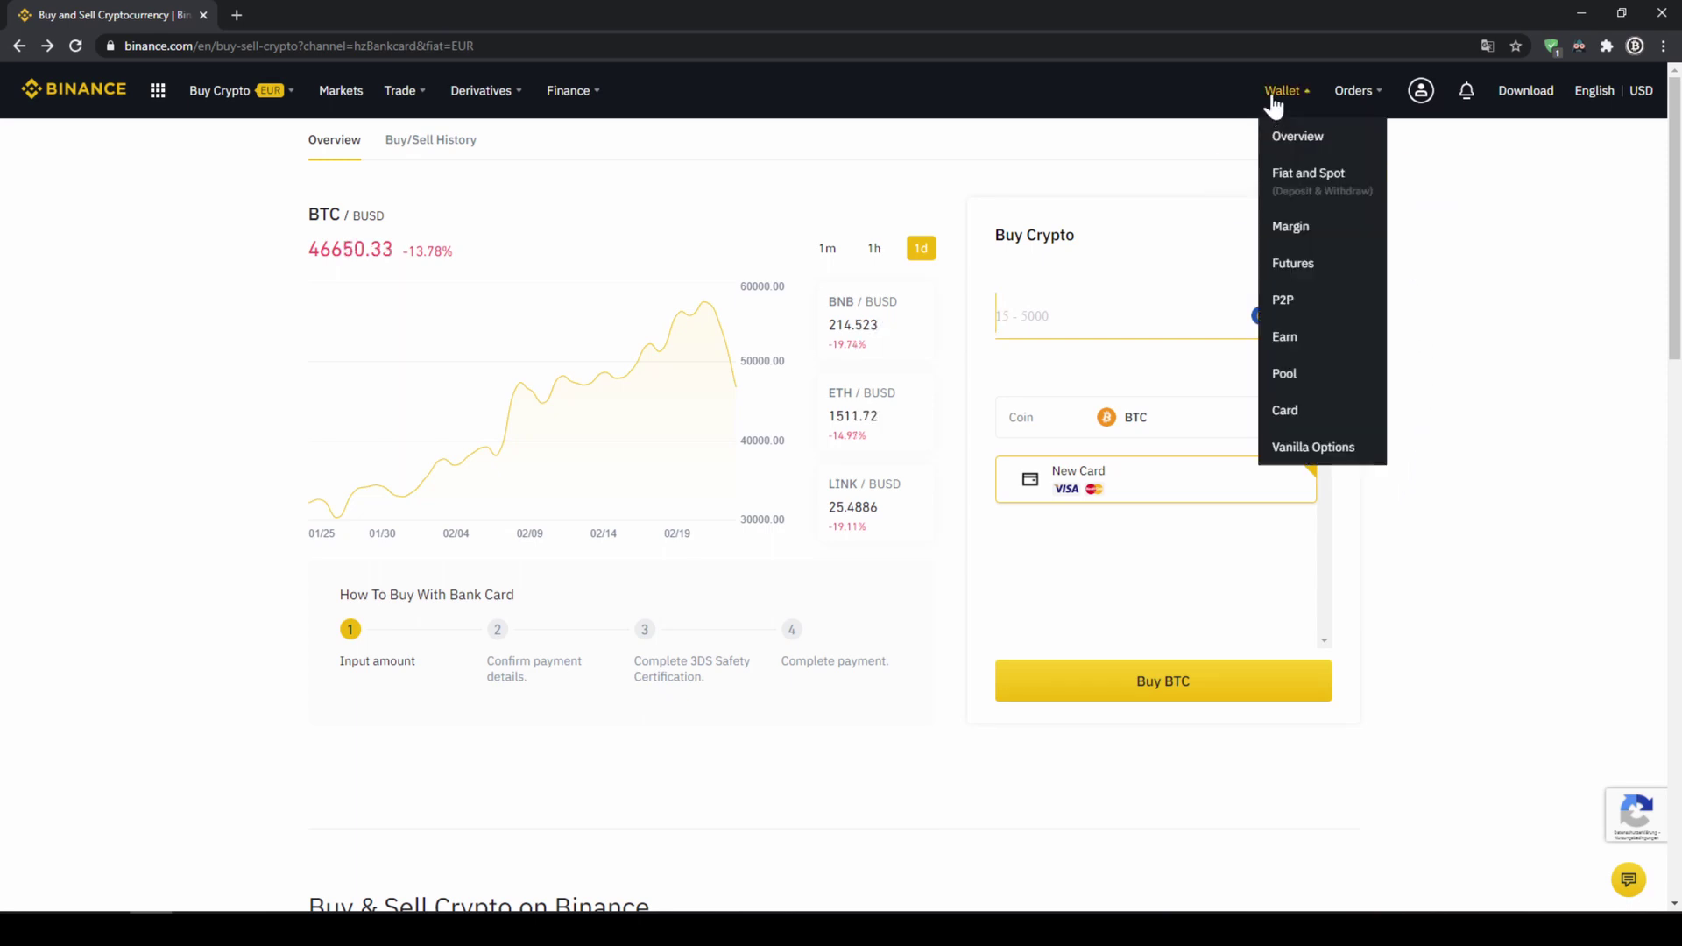
click(1310, 179)
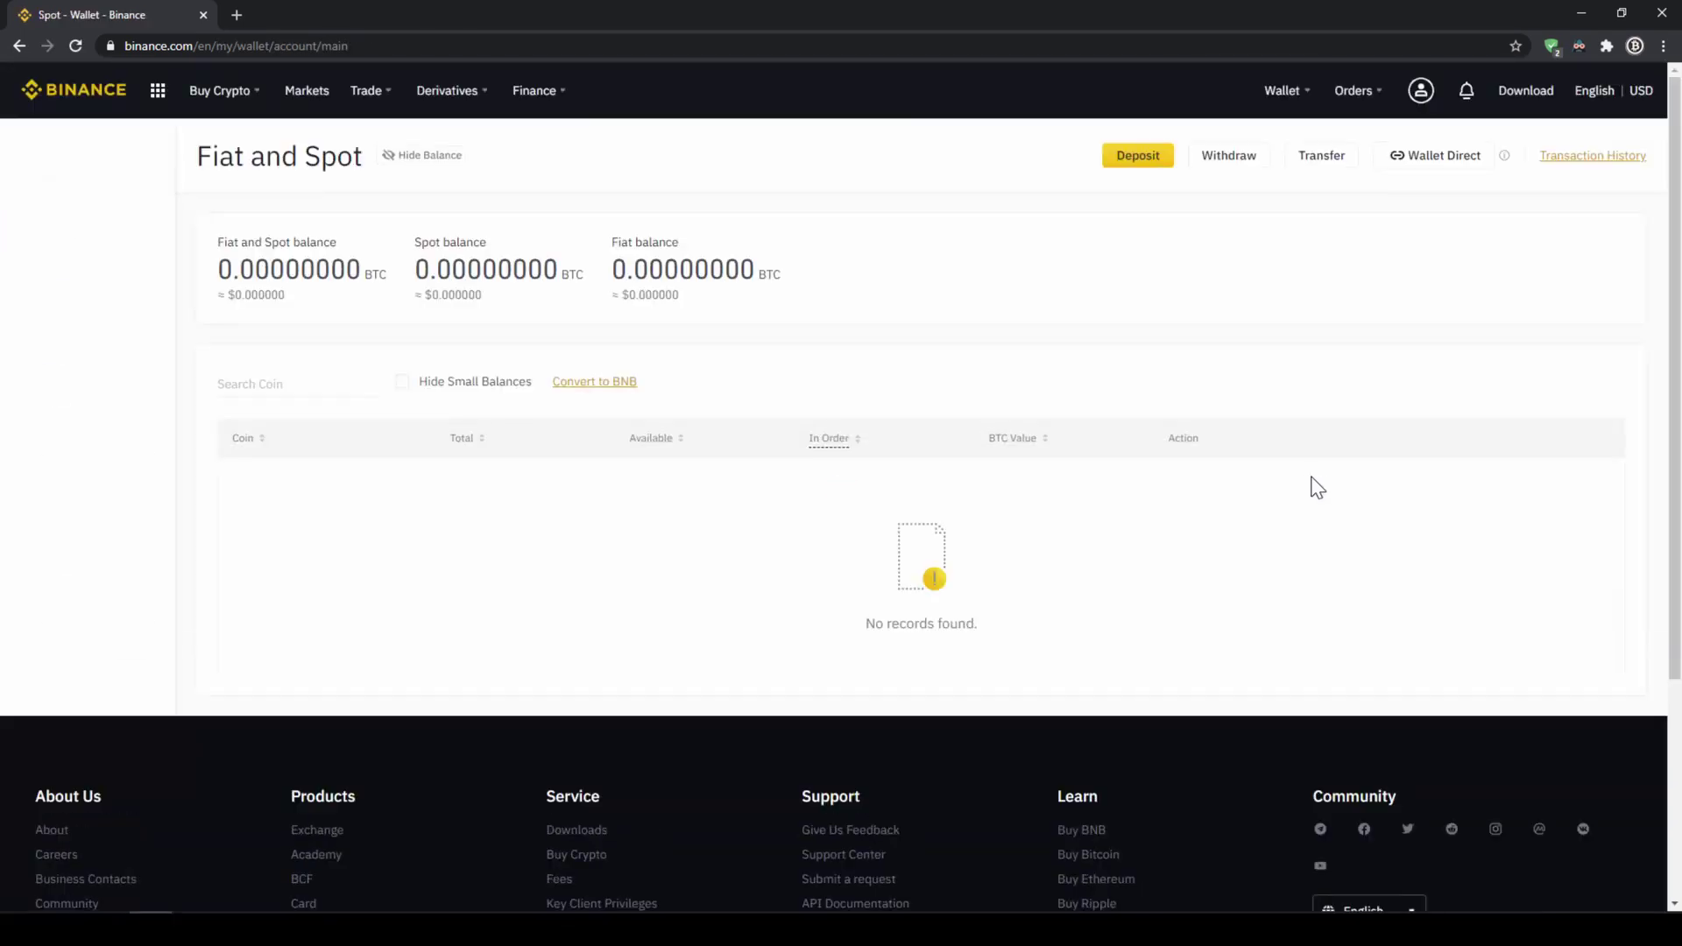
scroll(684, 495, down, 3)
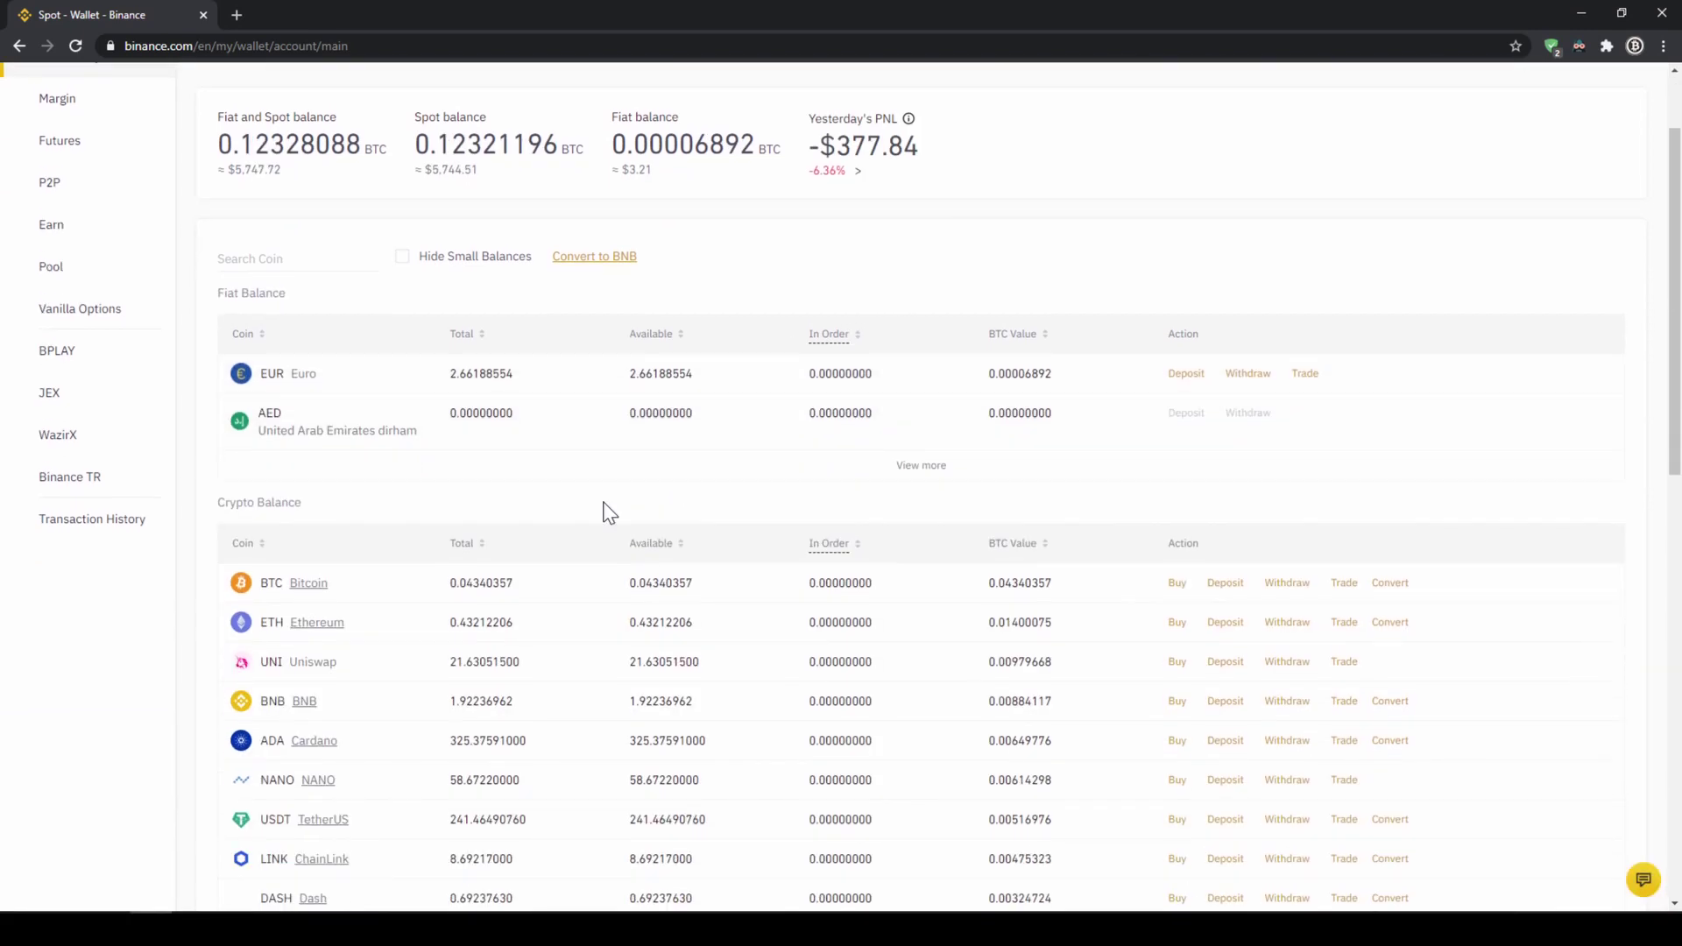
scroll(417, 523, down, 1)
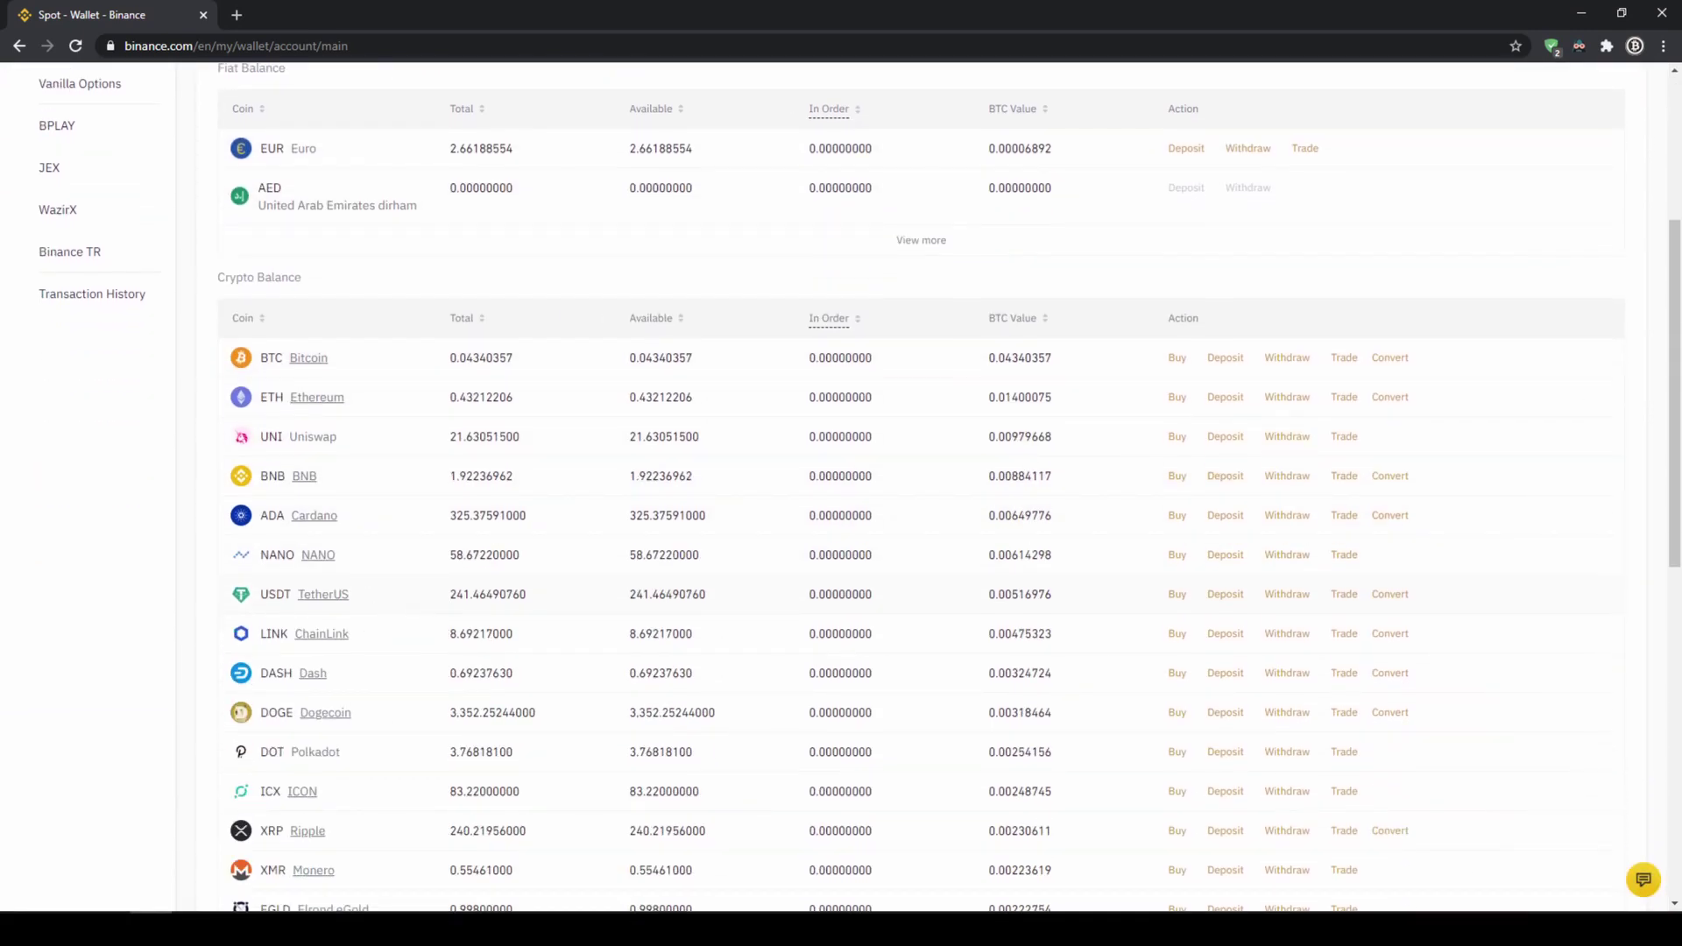
drag(448, 595, 566, 606)
click(537, 596)
scroll(552, 631, up, 3)
scroll(537, 698, up, 1)
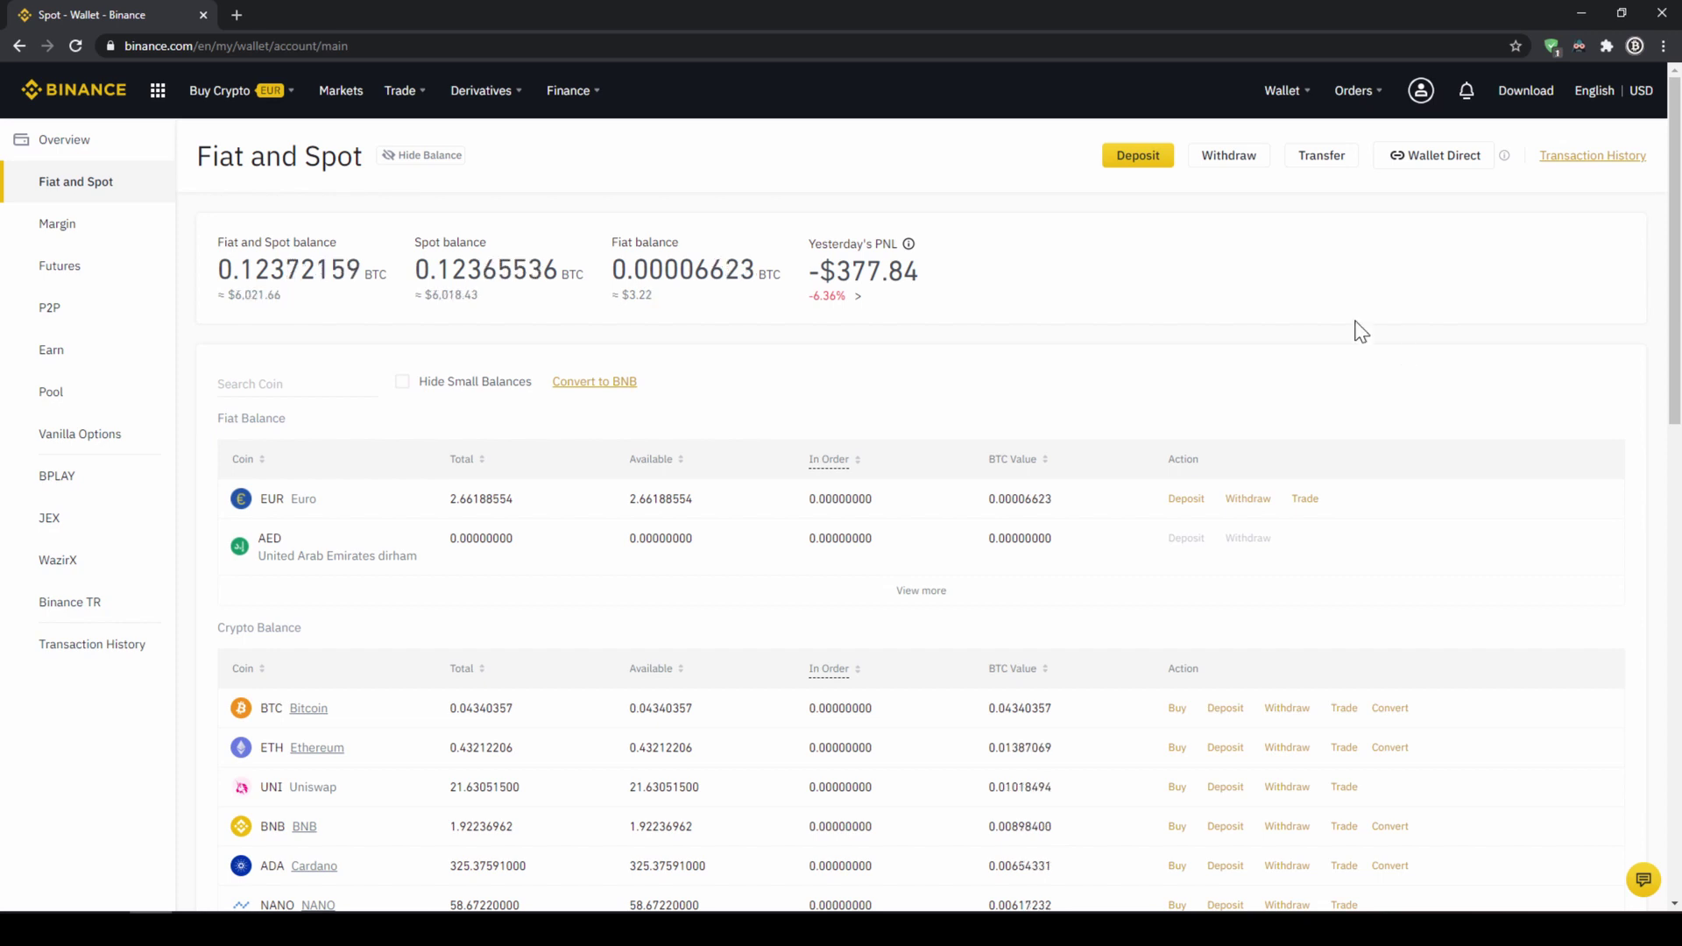
In Markets, filter FIAT Markets, search 'ENJU' and open the ENJ/USDT trading page
click(326, 95)
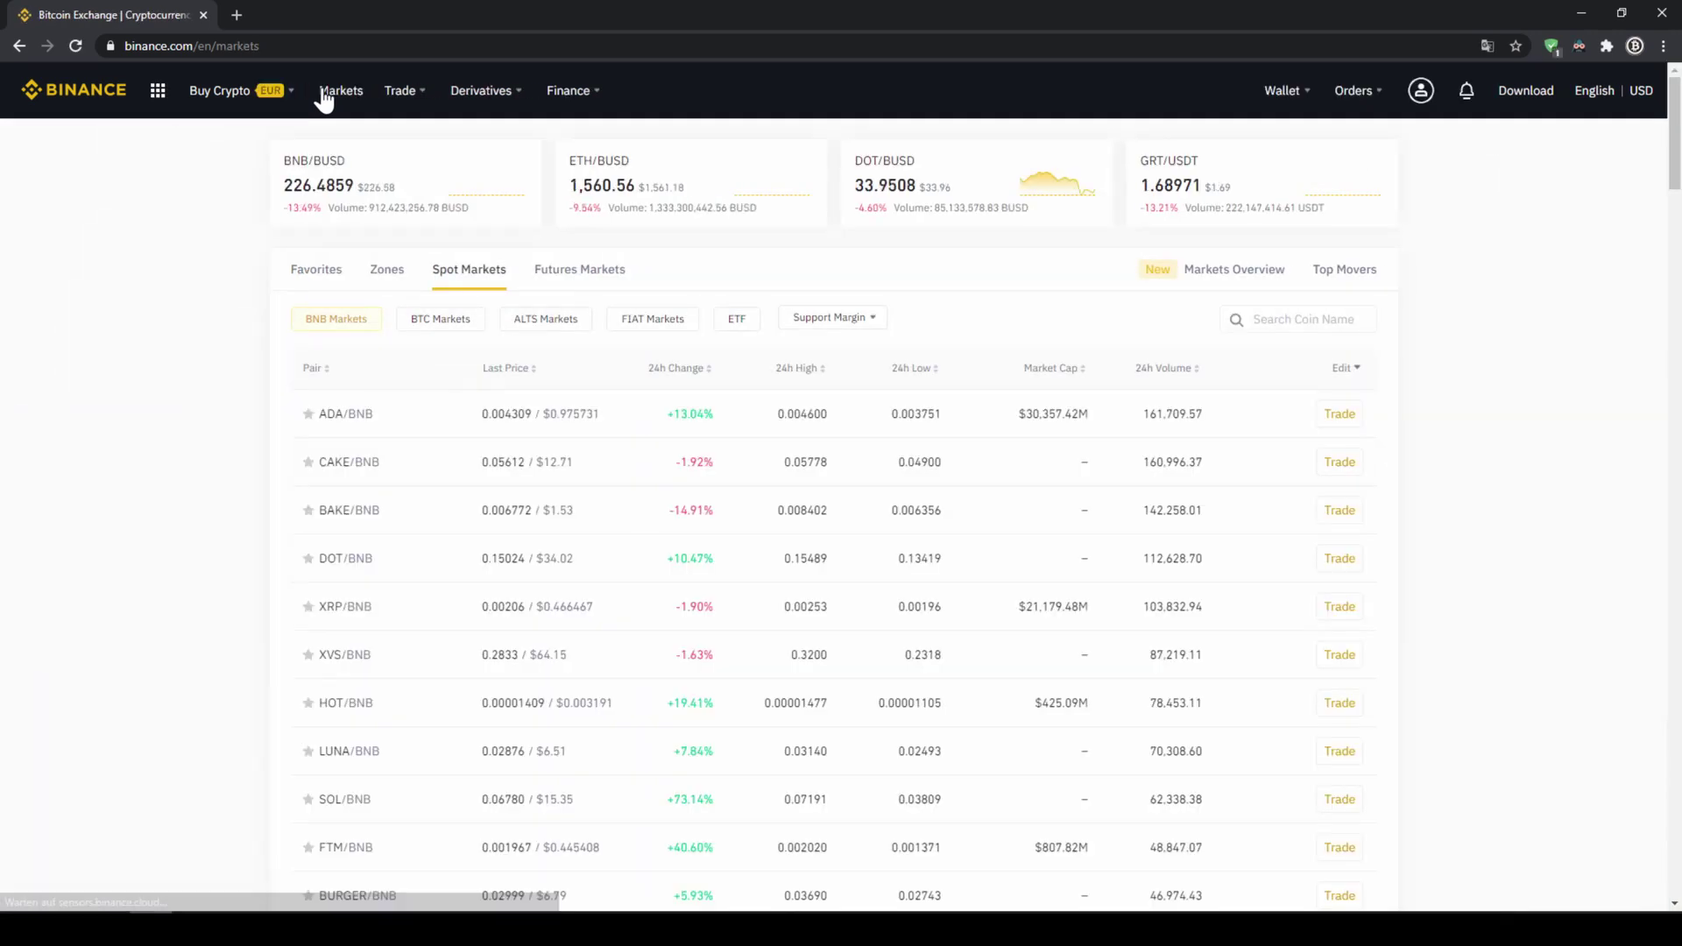
scroll(248, 477, down, 5)
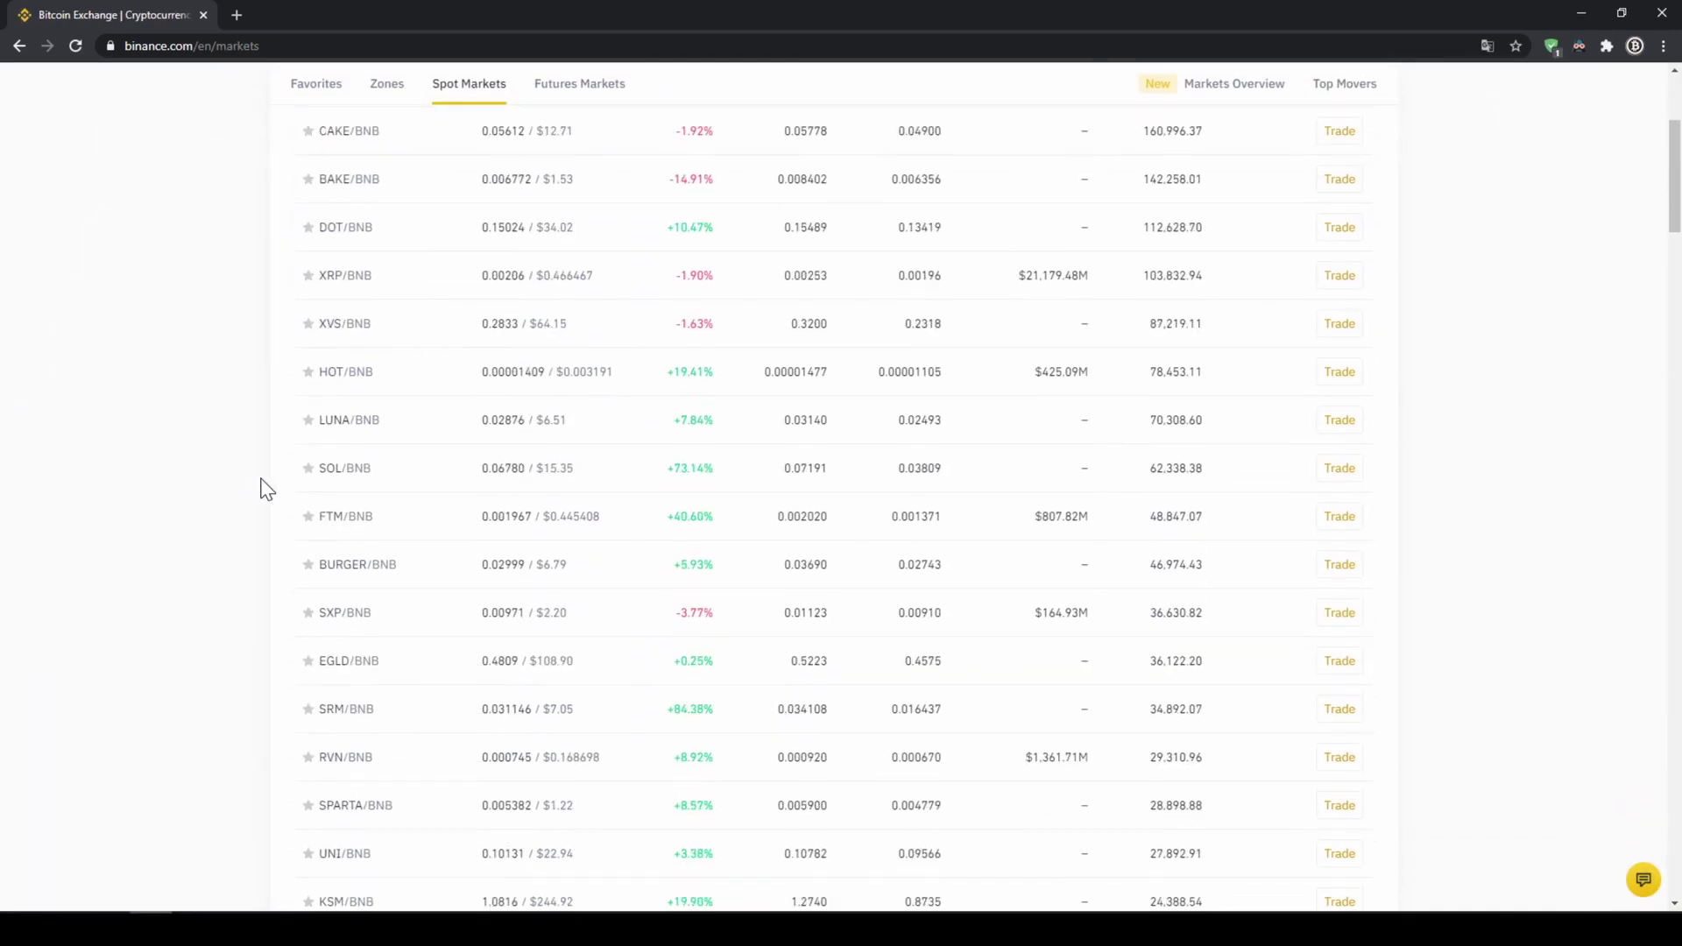
scroll(403, 522, down, 5)
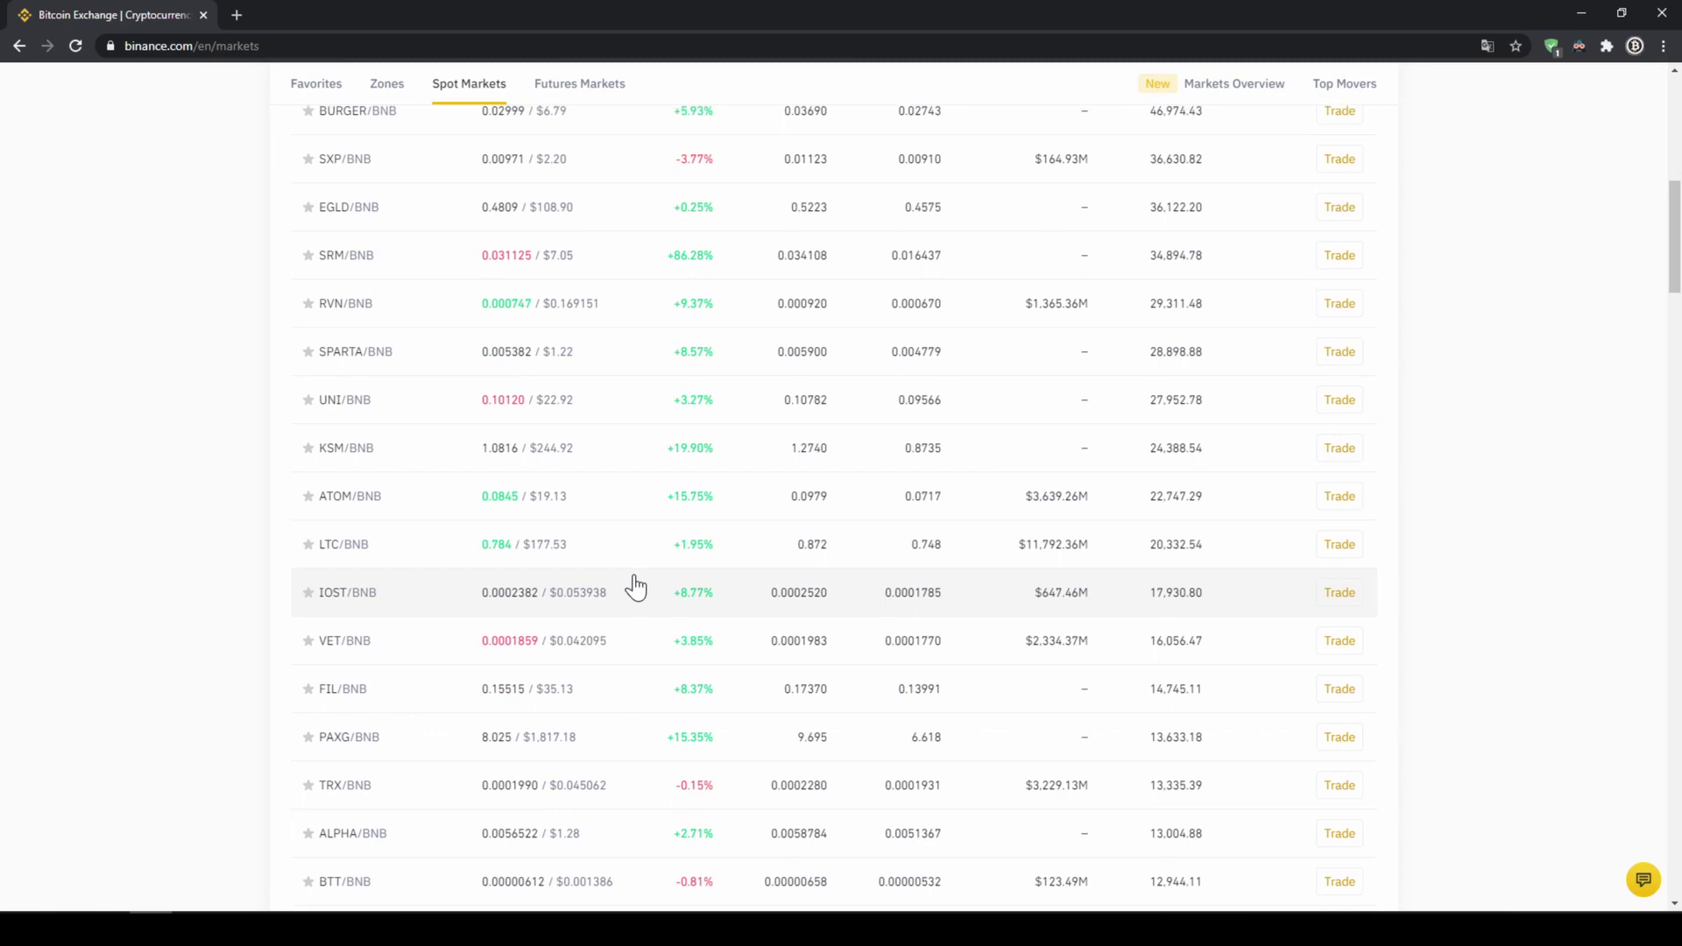
scroll(637, 585, up, 10)
click(1297, 319)
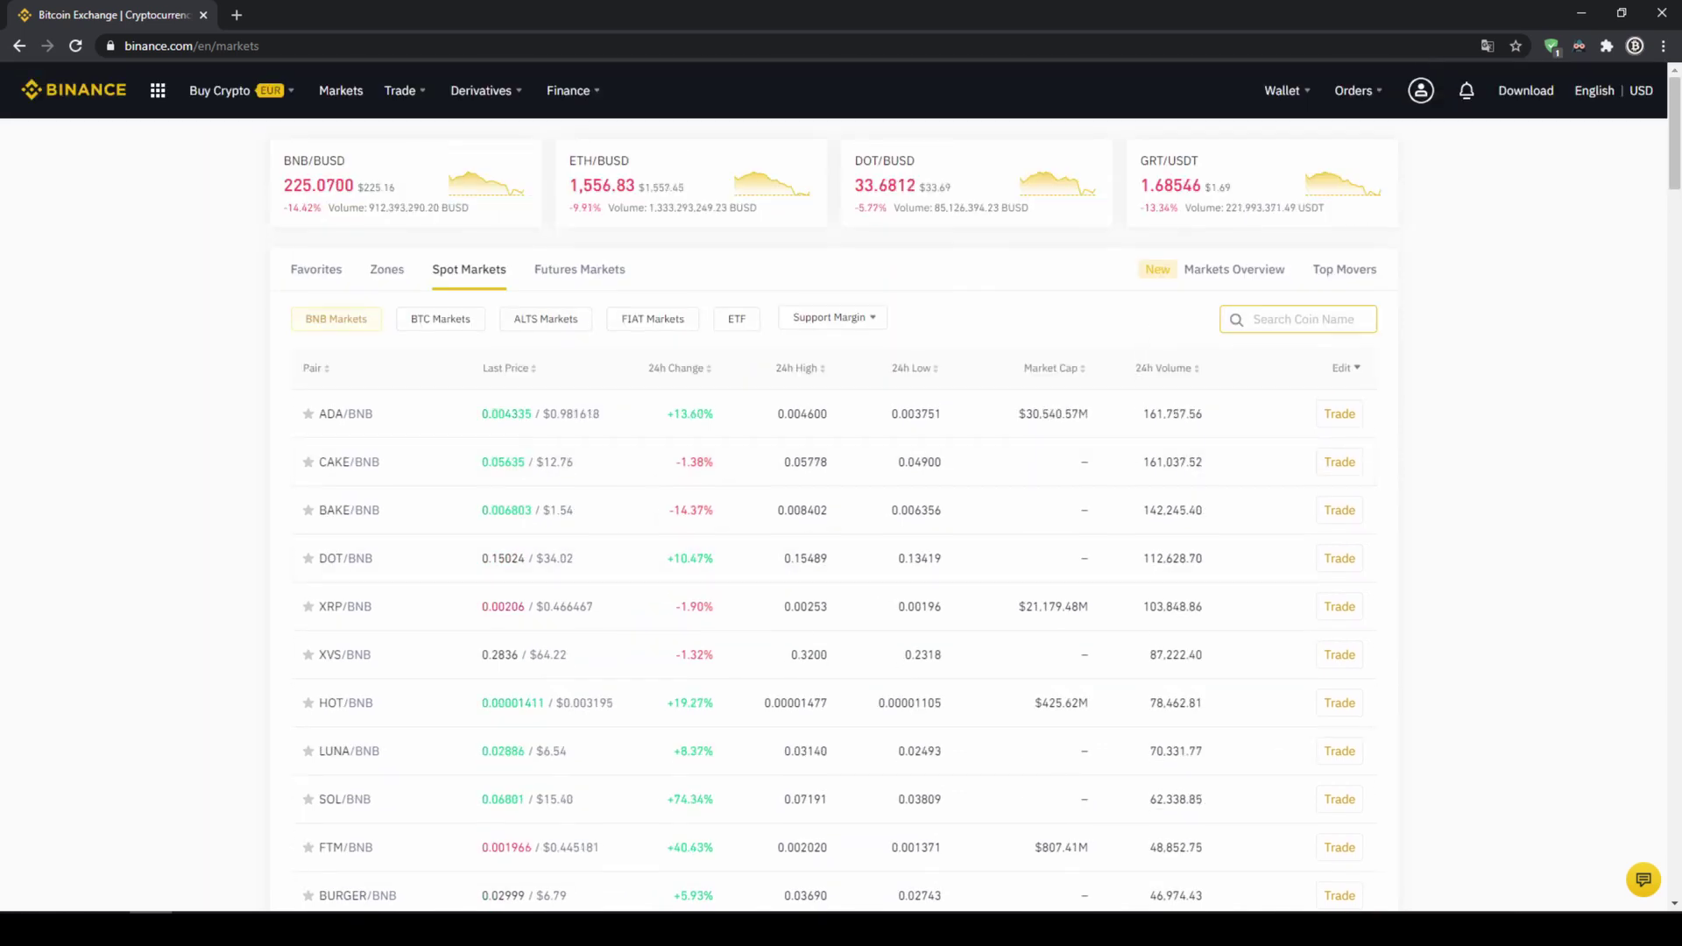
click(646, 329)
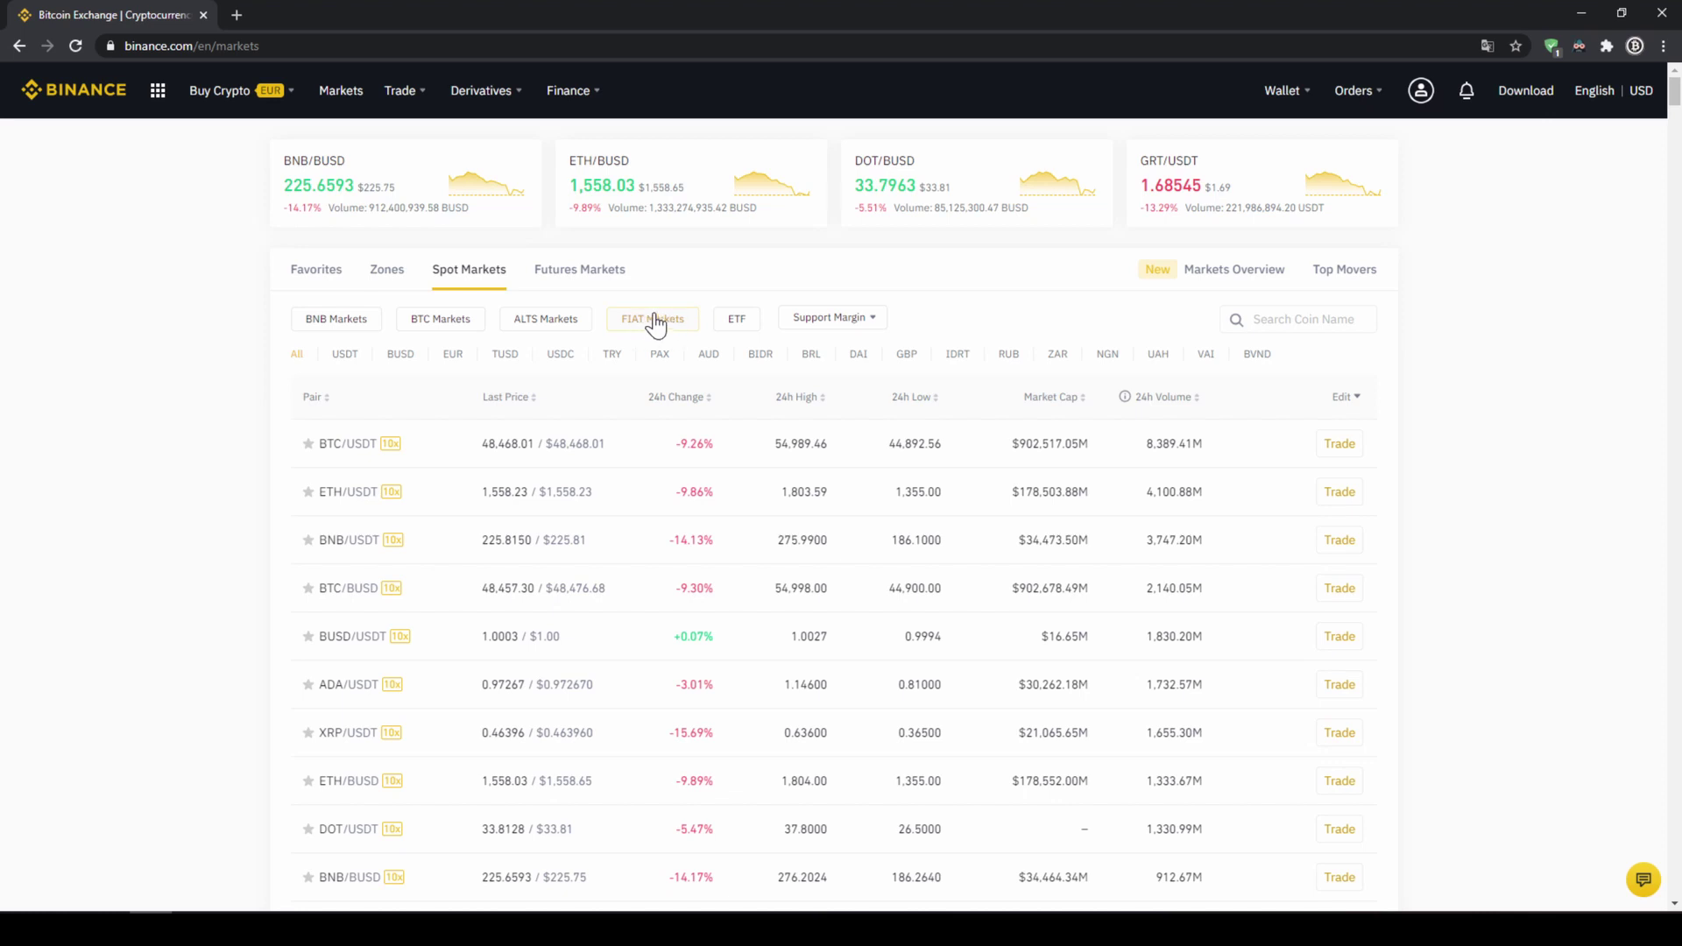
click(1219, 317)
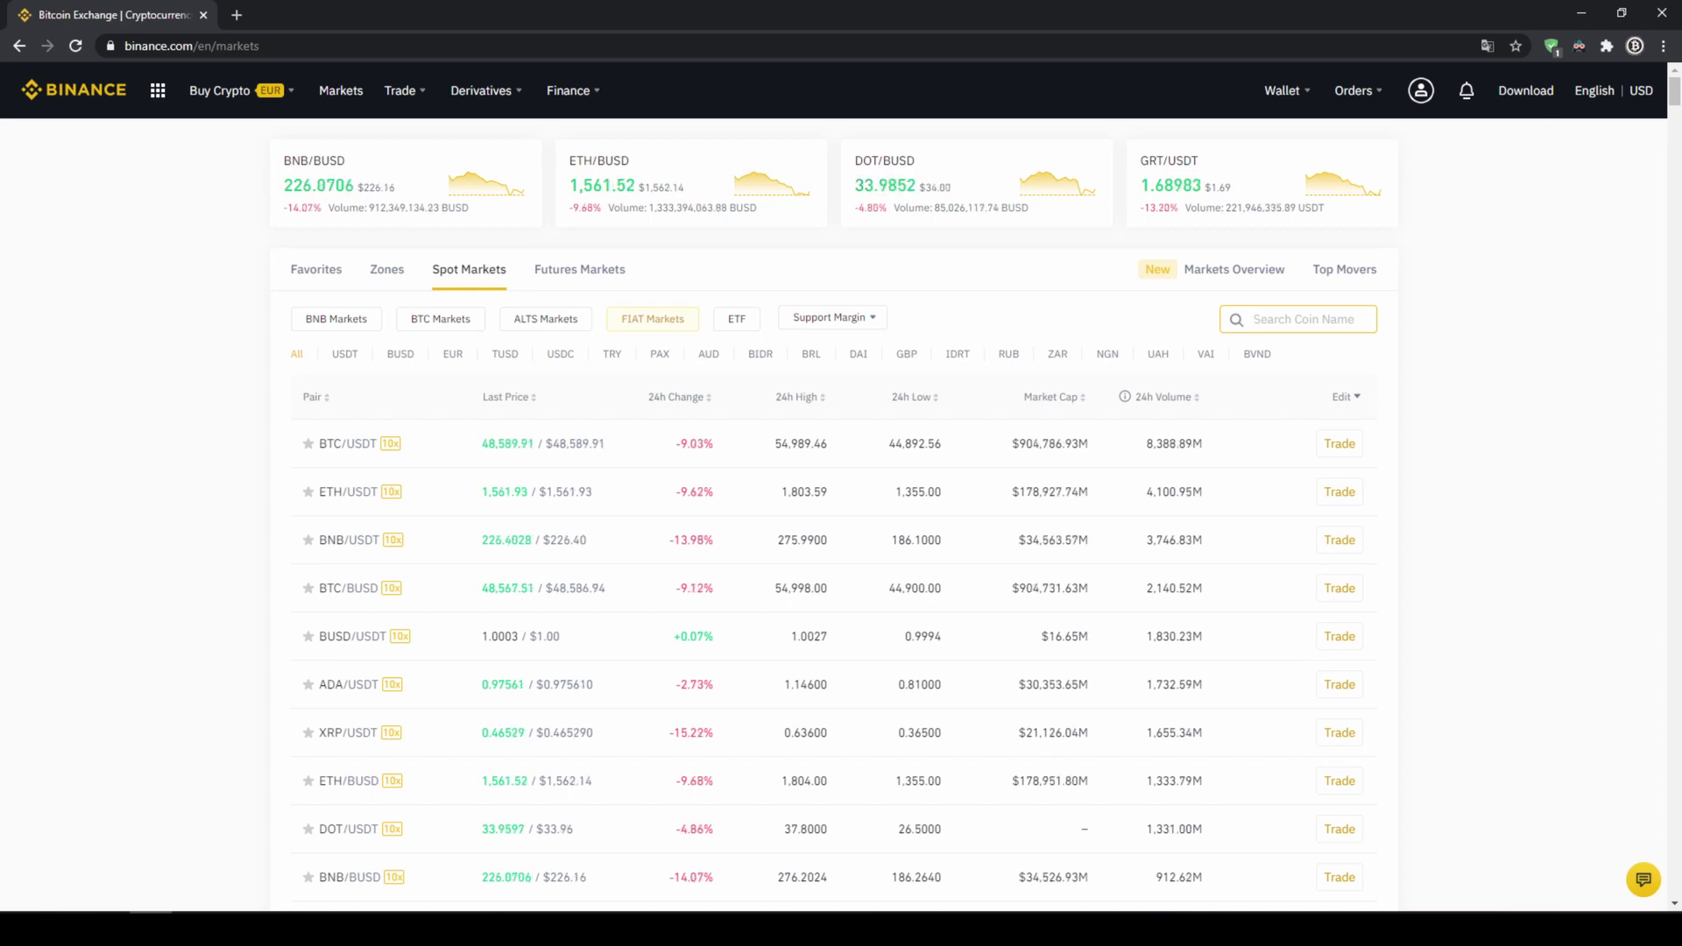
text(ENJUSDT)
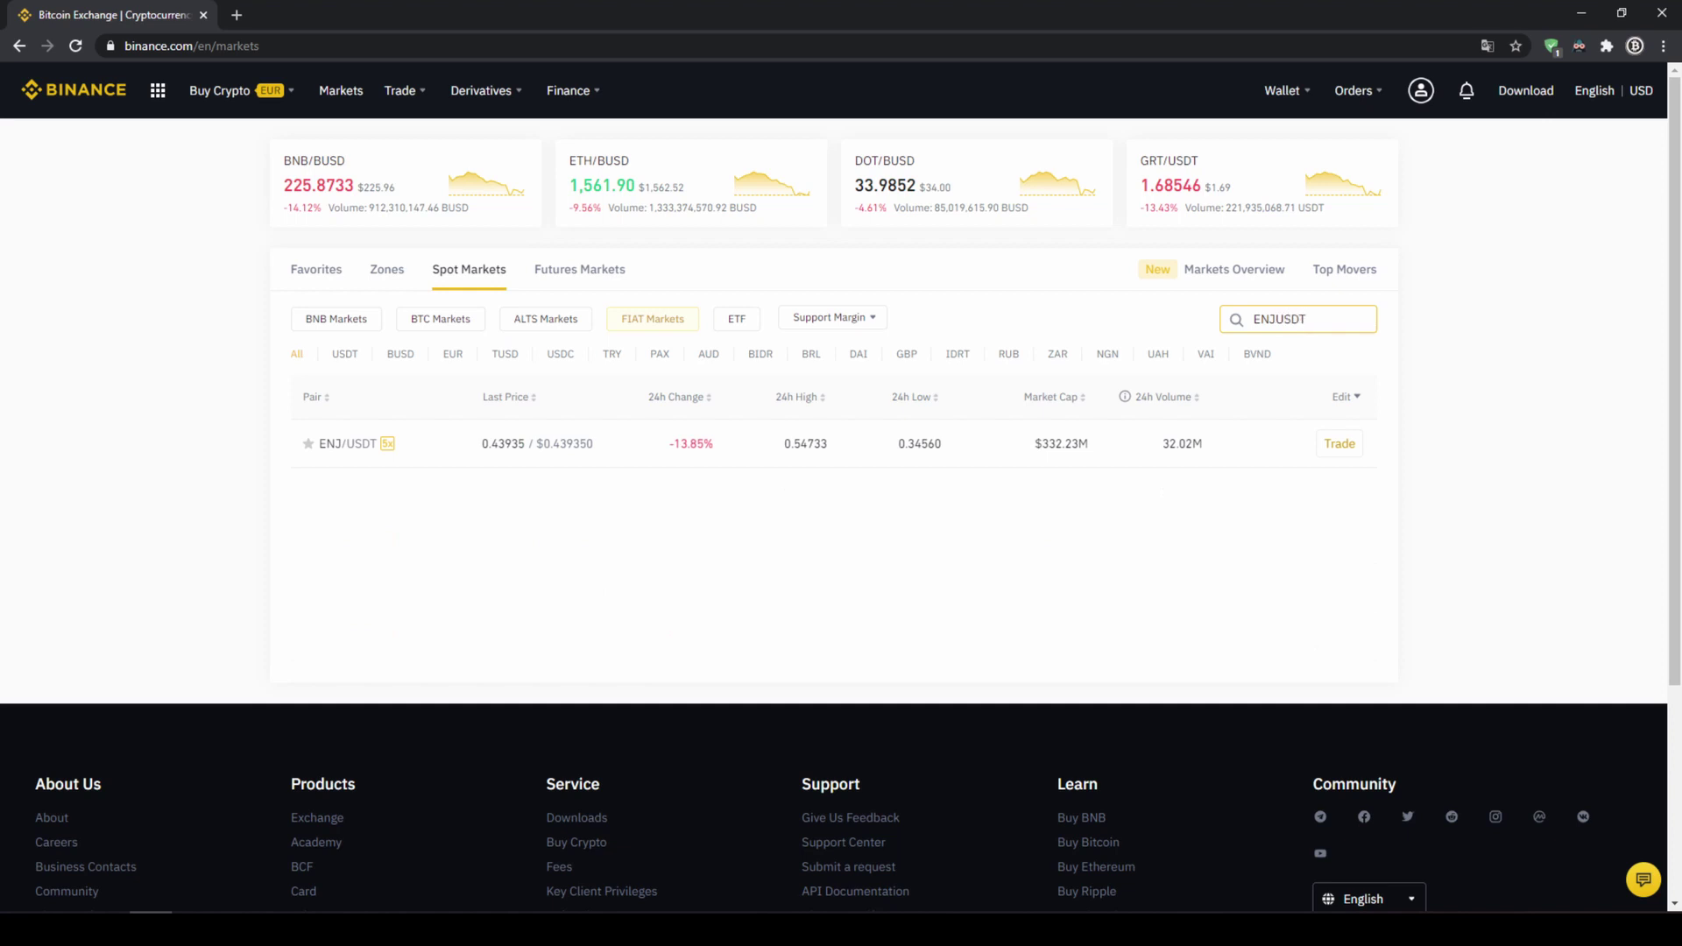
click(439, 457)
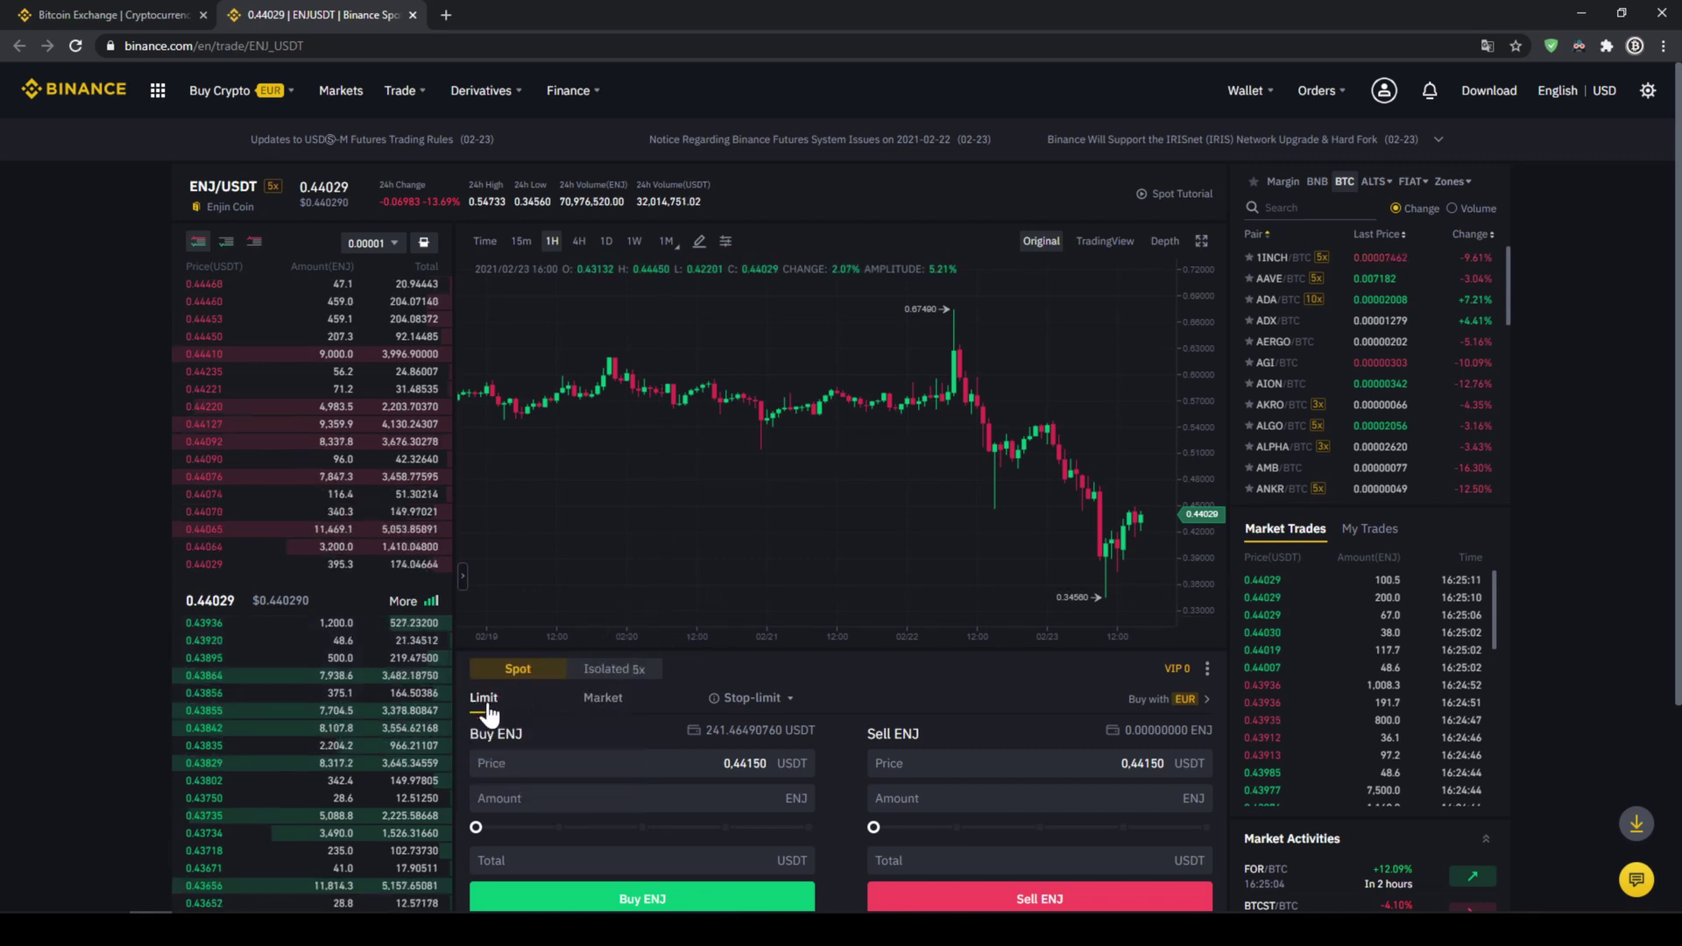
Switch the ENJ/USDT buy form to a Market order
click(569, 763)
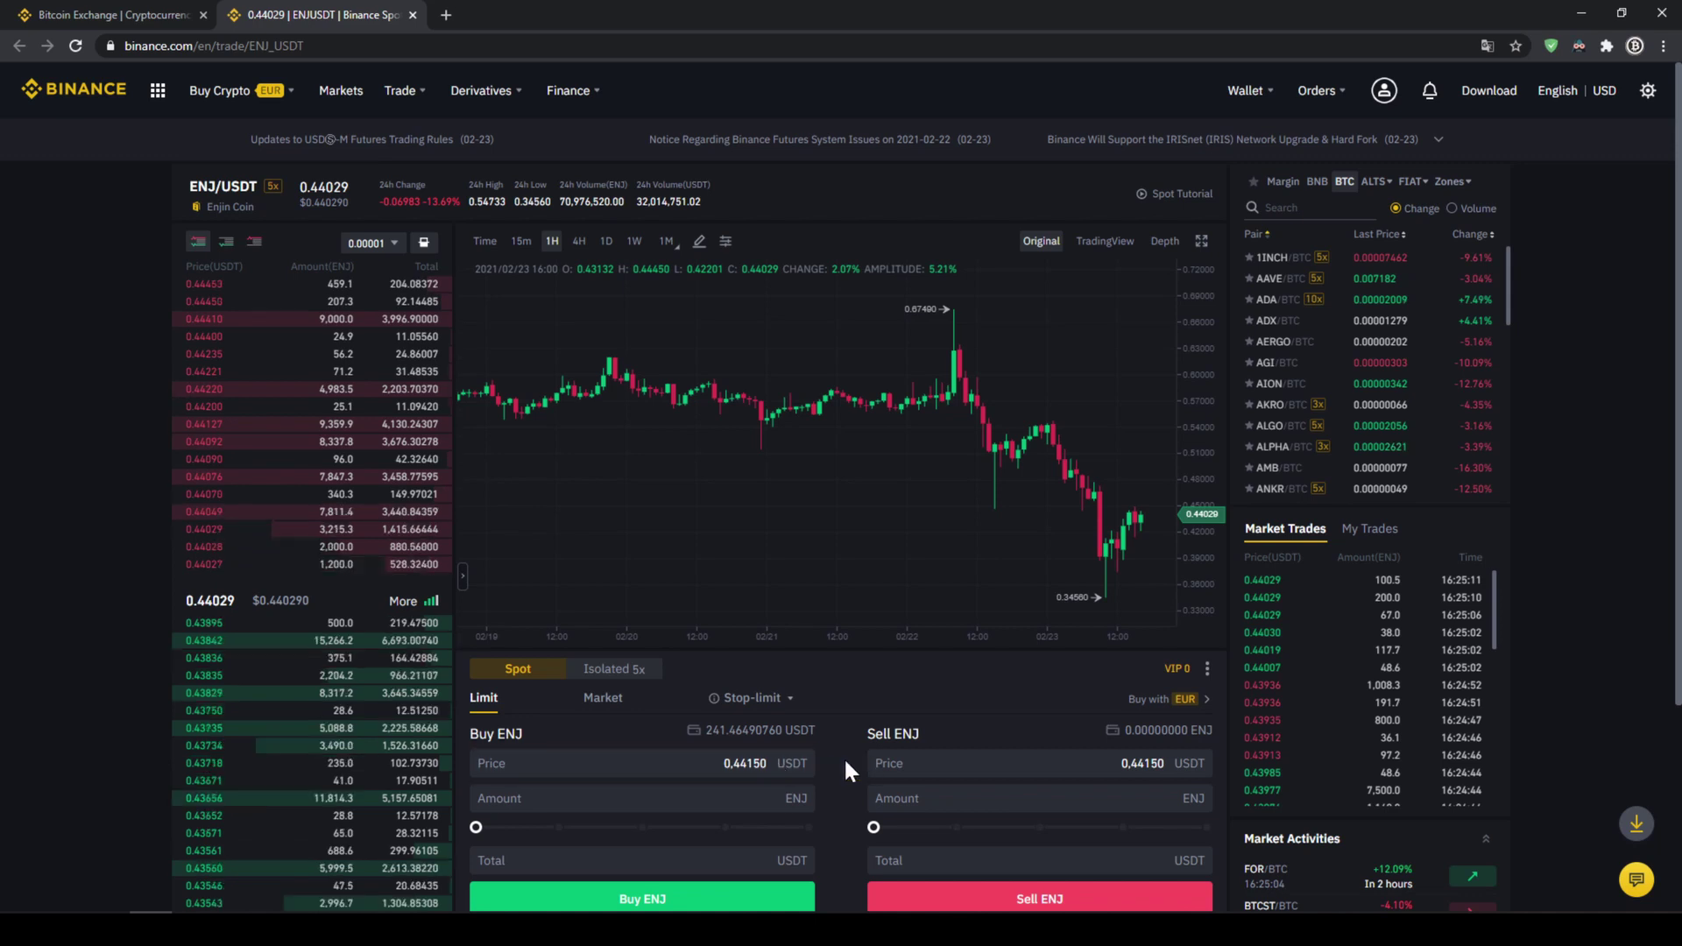
click(787, 769)
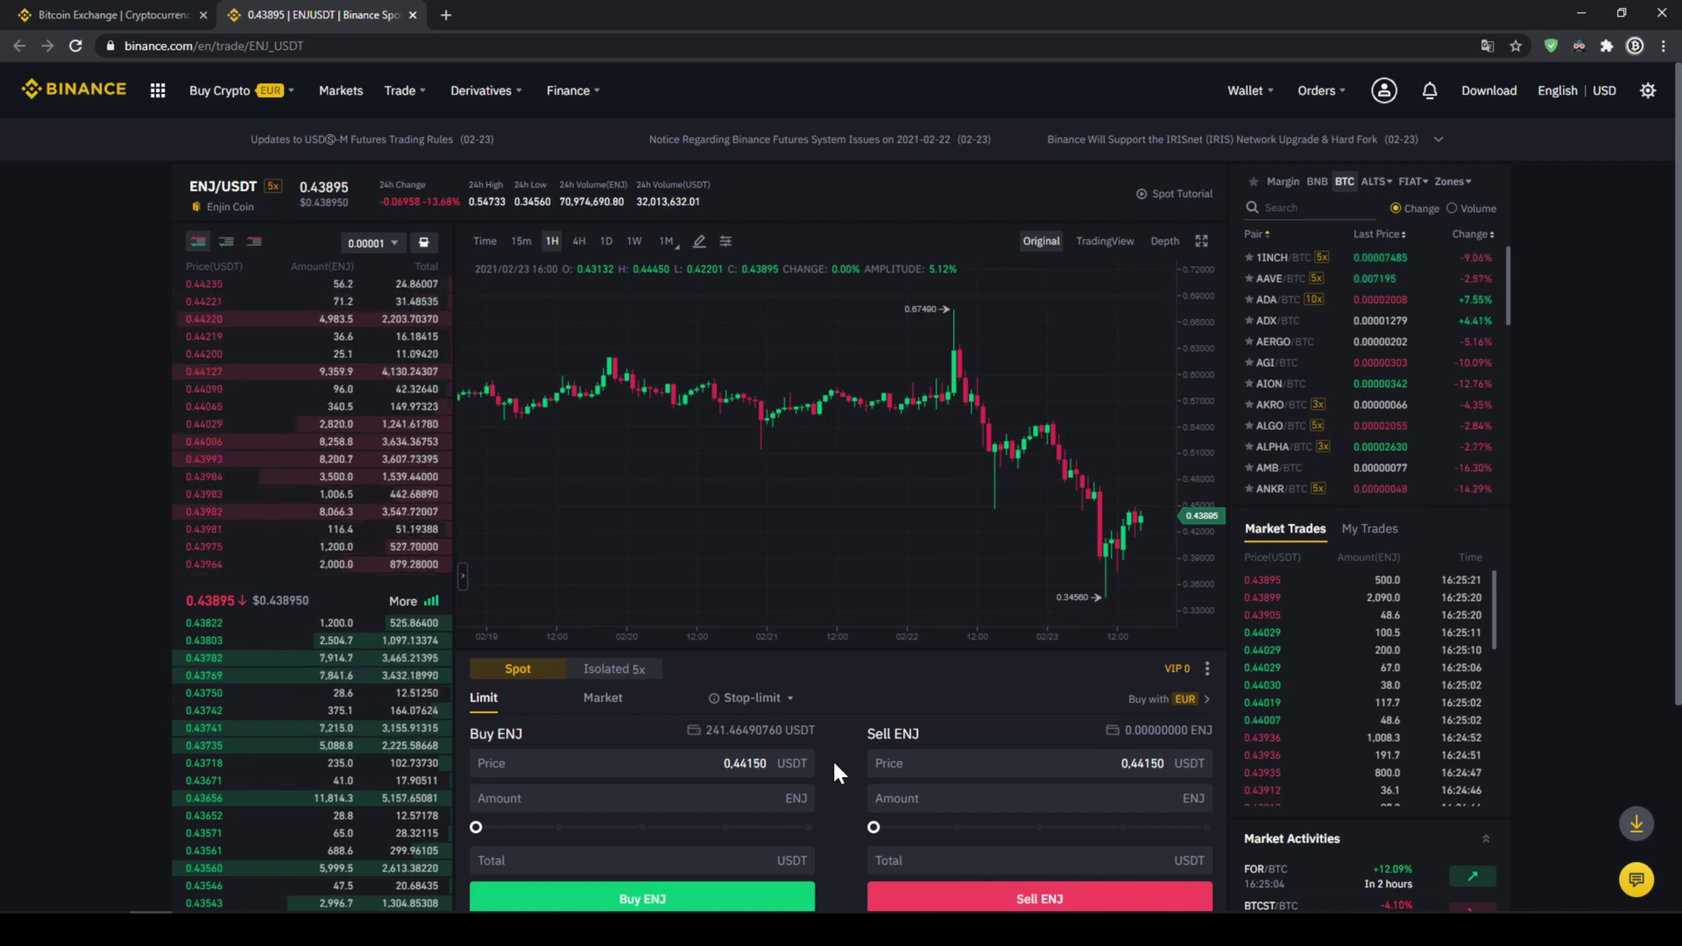
click(612, 702)
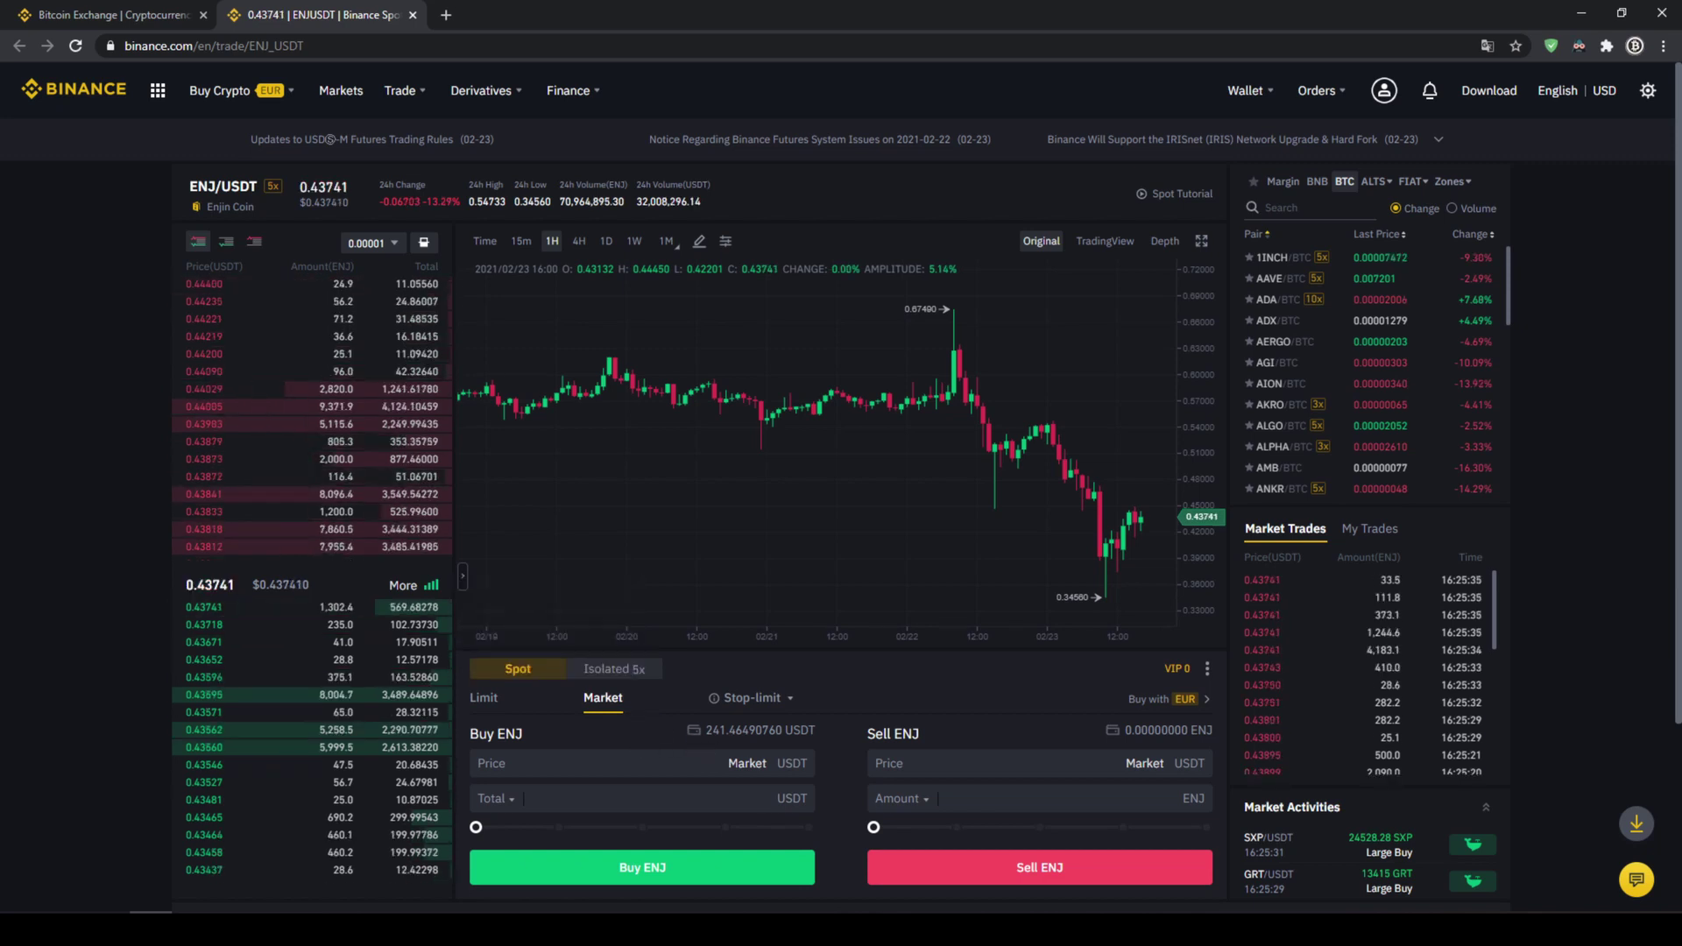
Set the Buy ENJ total to 100% of available USDT, 241.4225 USDT
triple_click(832, 728)
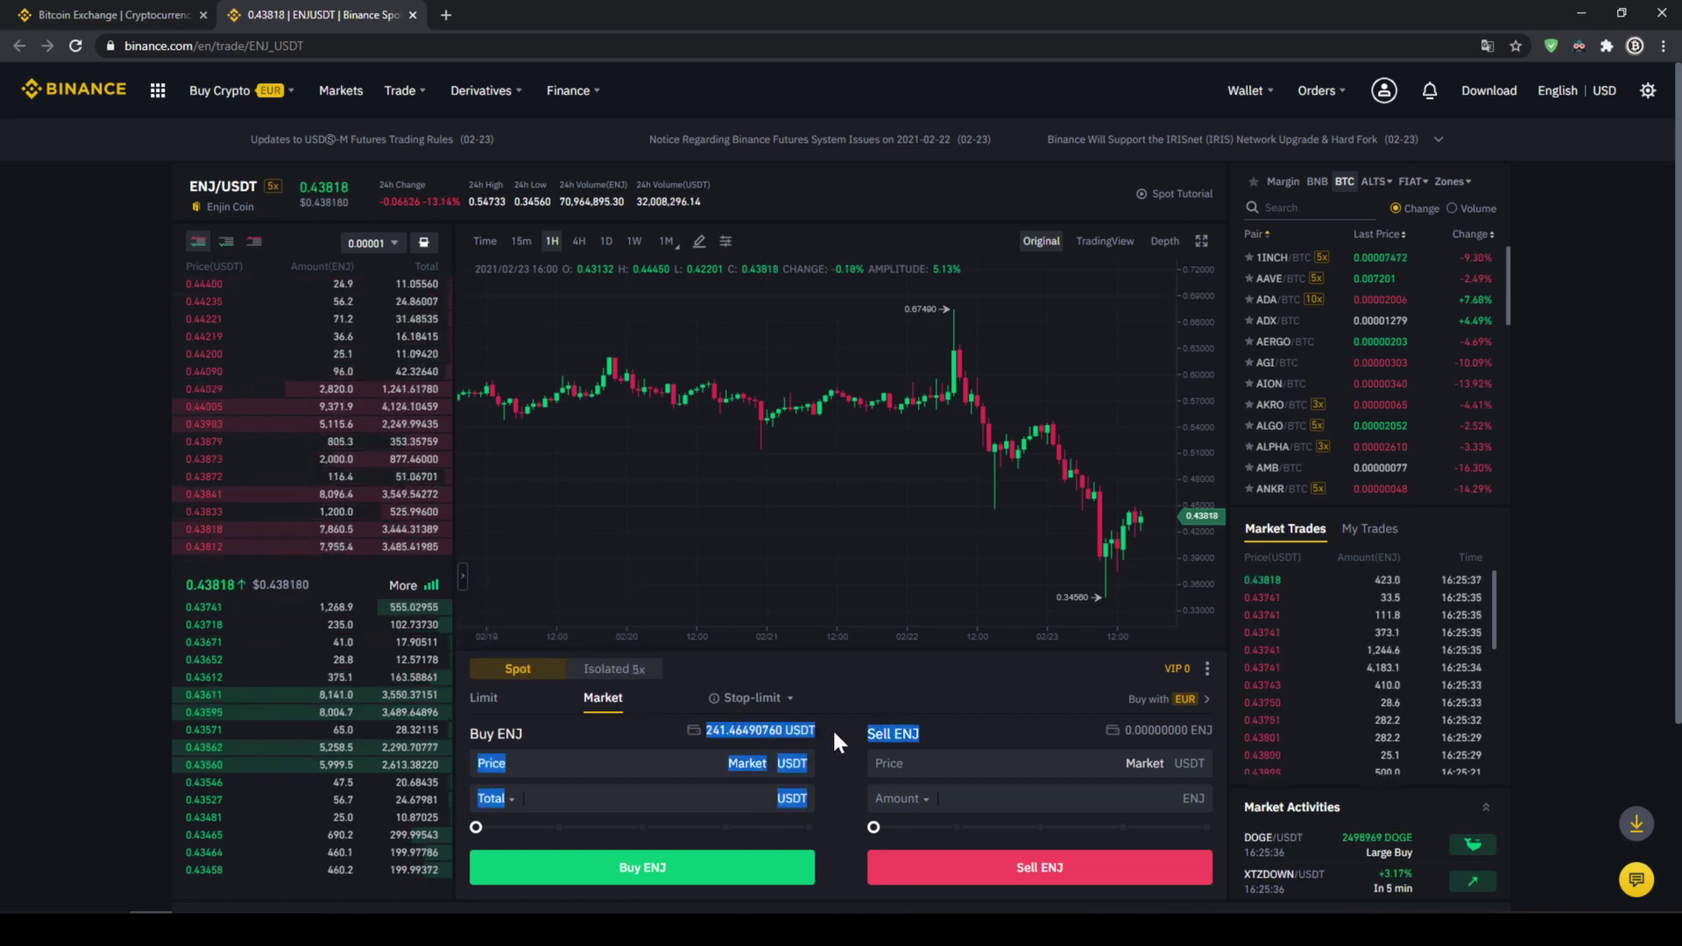
click(788, 722)
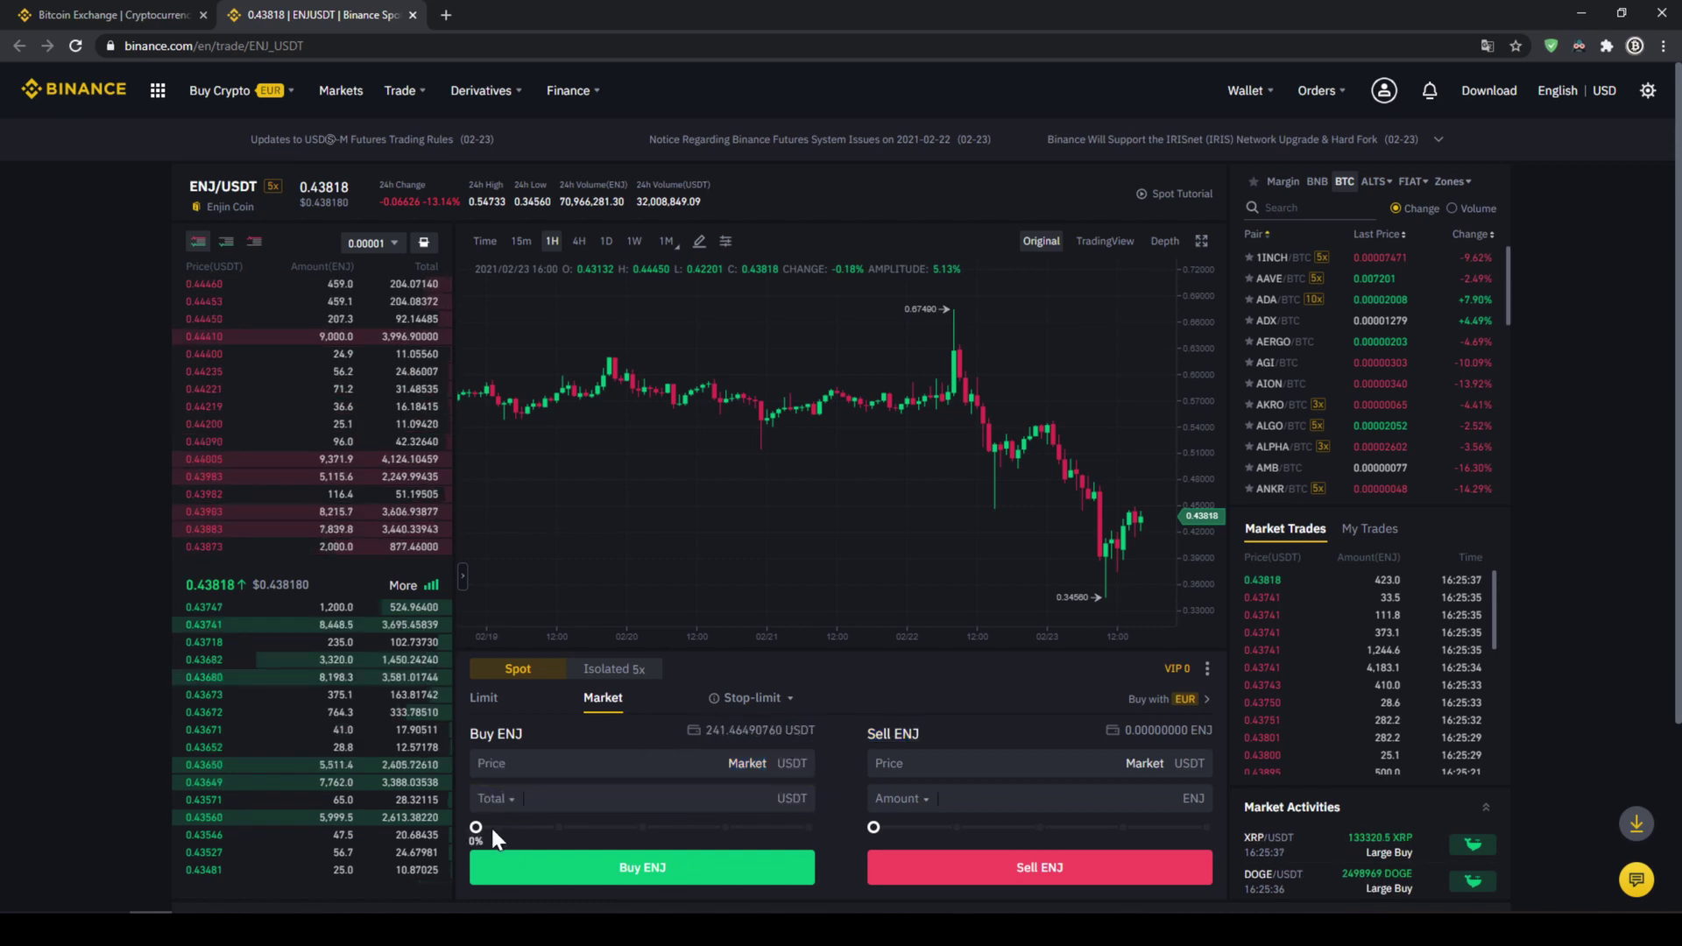
mouse_move(481, 829)
drag(480, 828, 643, 827)
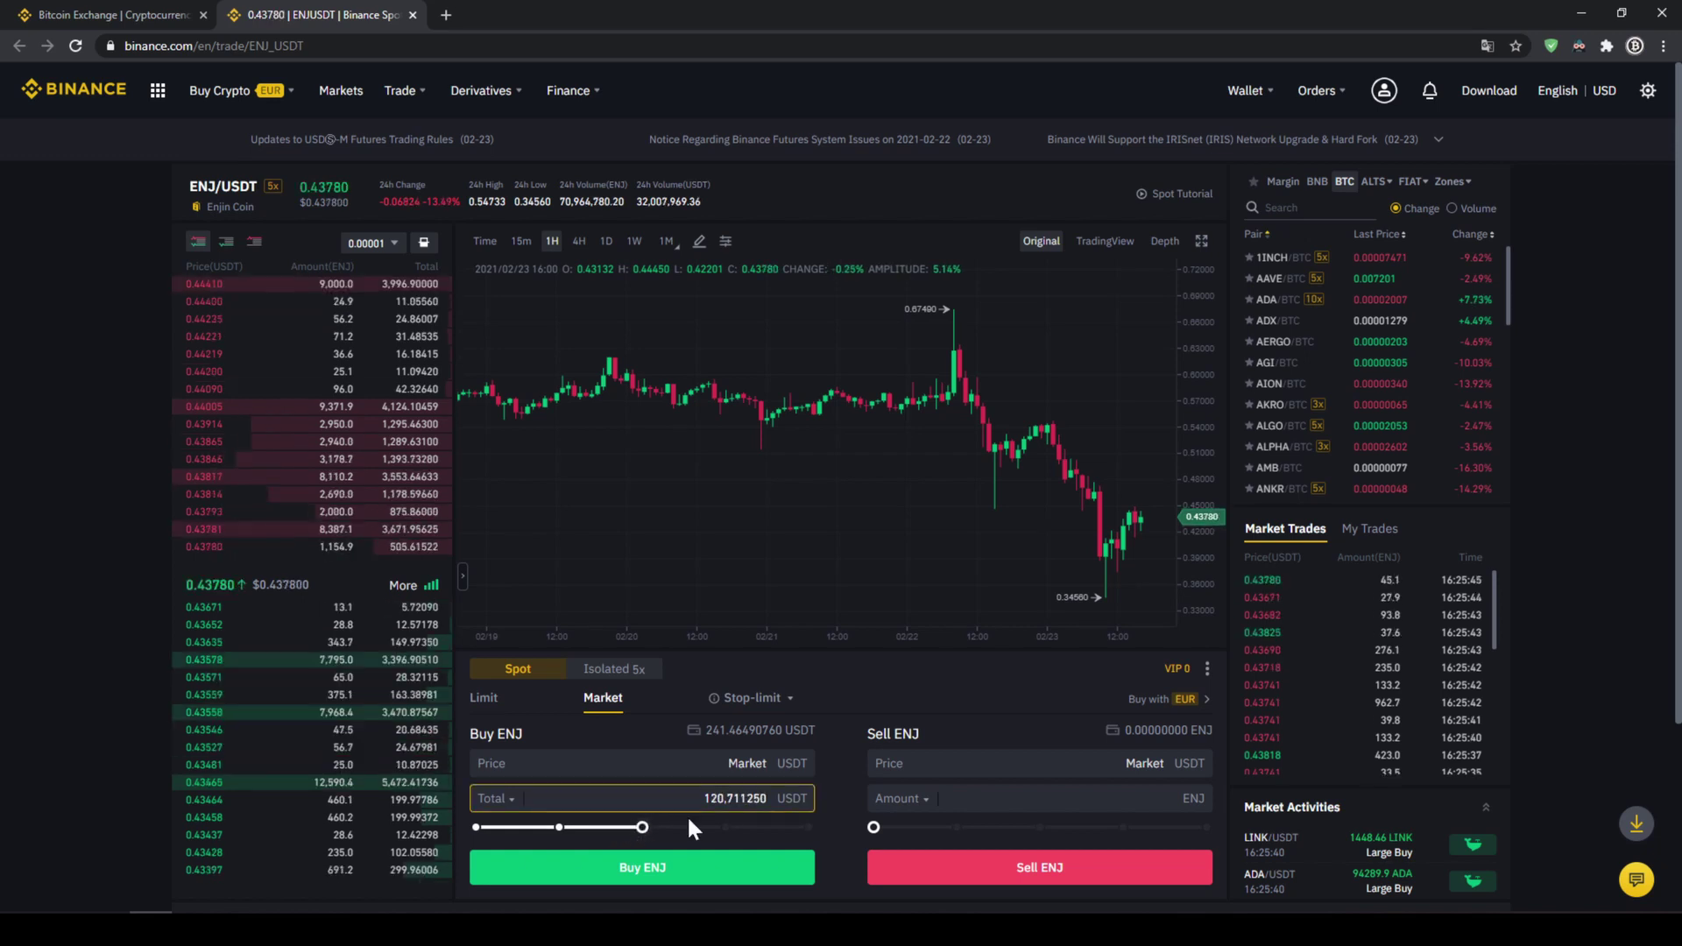
key(shift+Home)
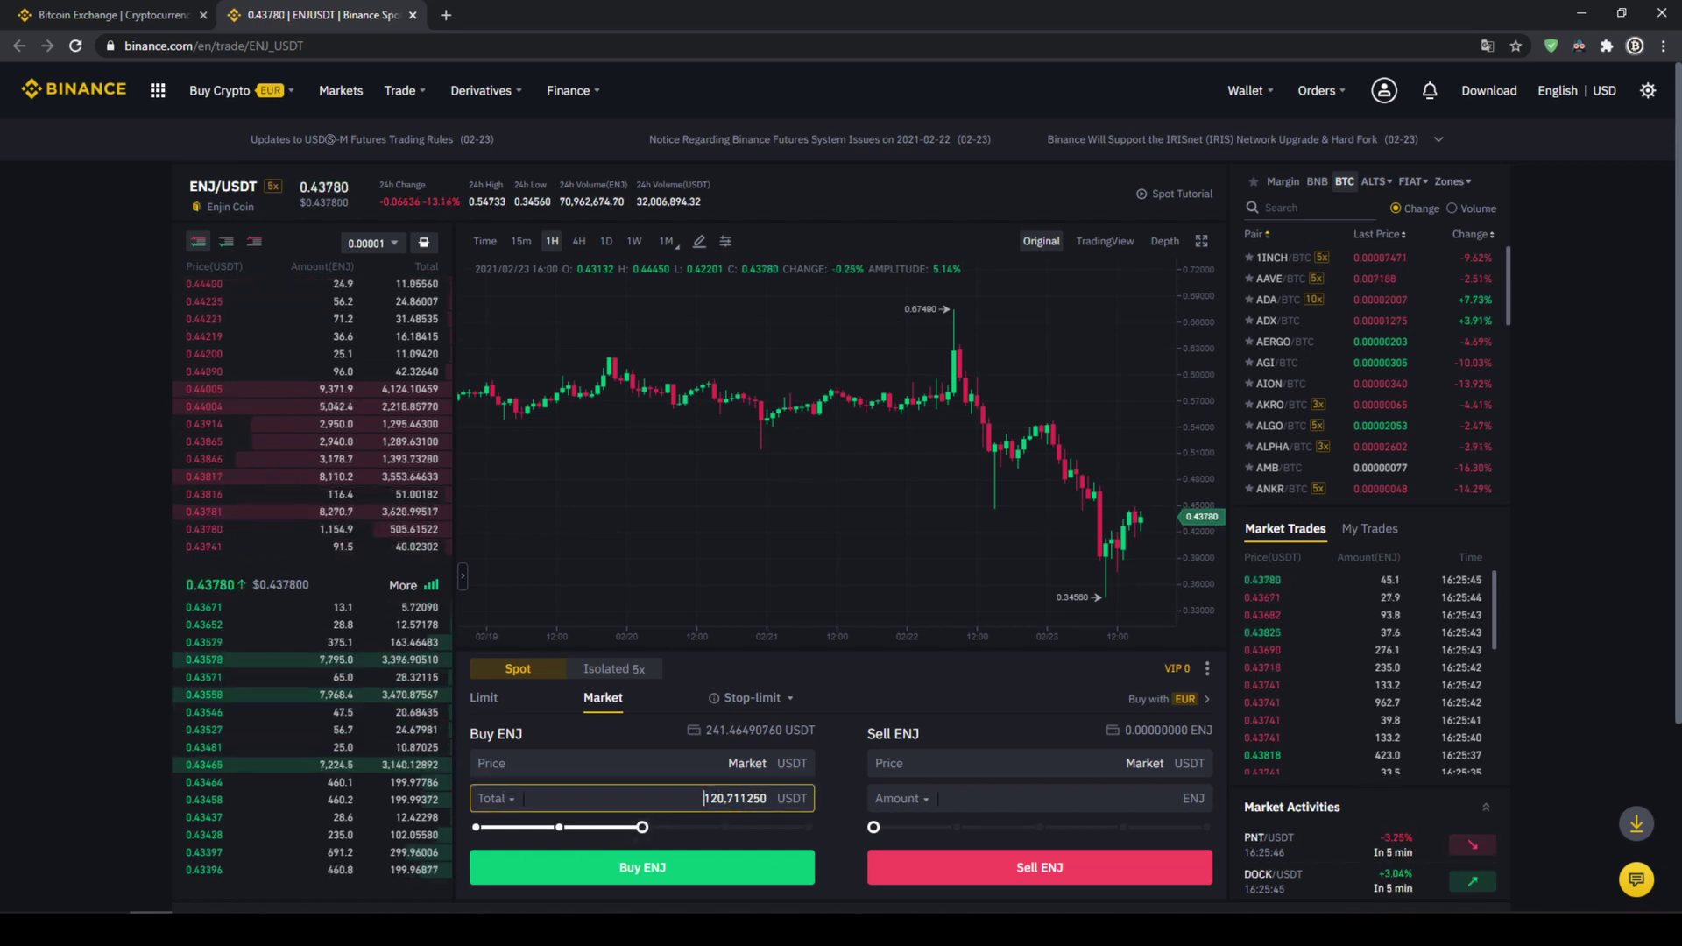
drag(643, 828, 818, 828)
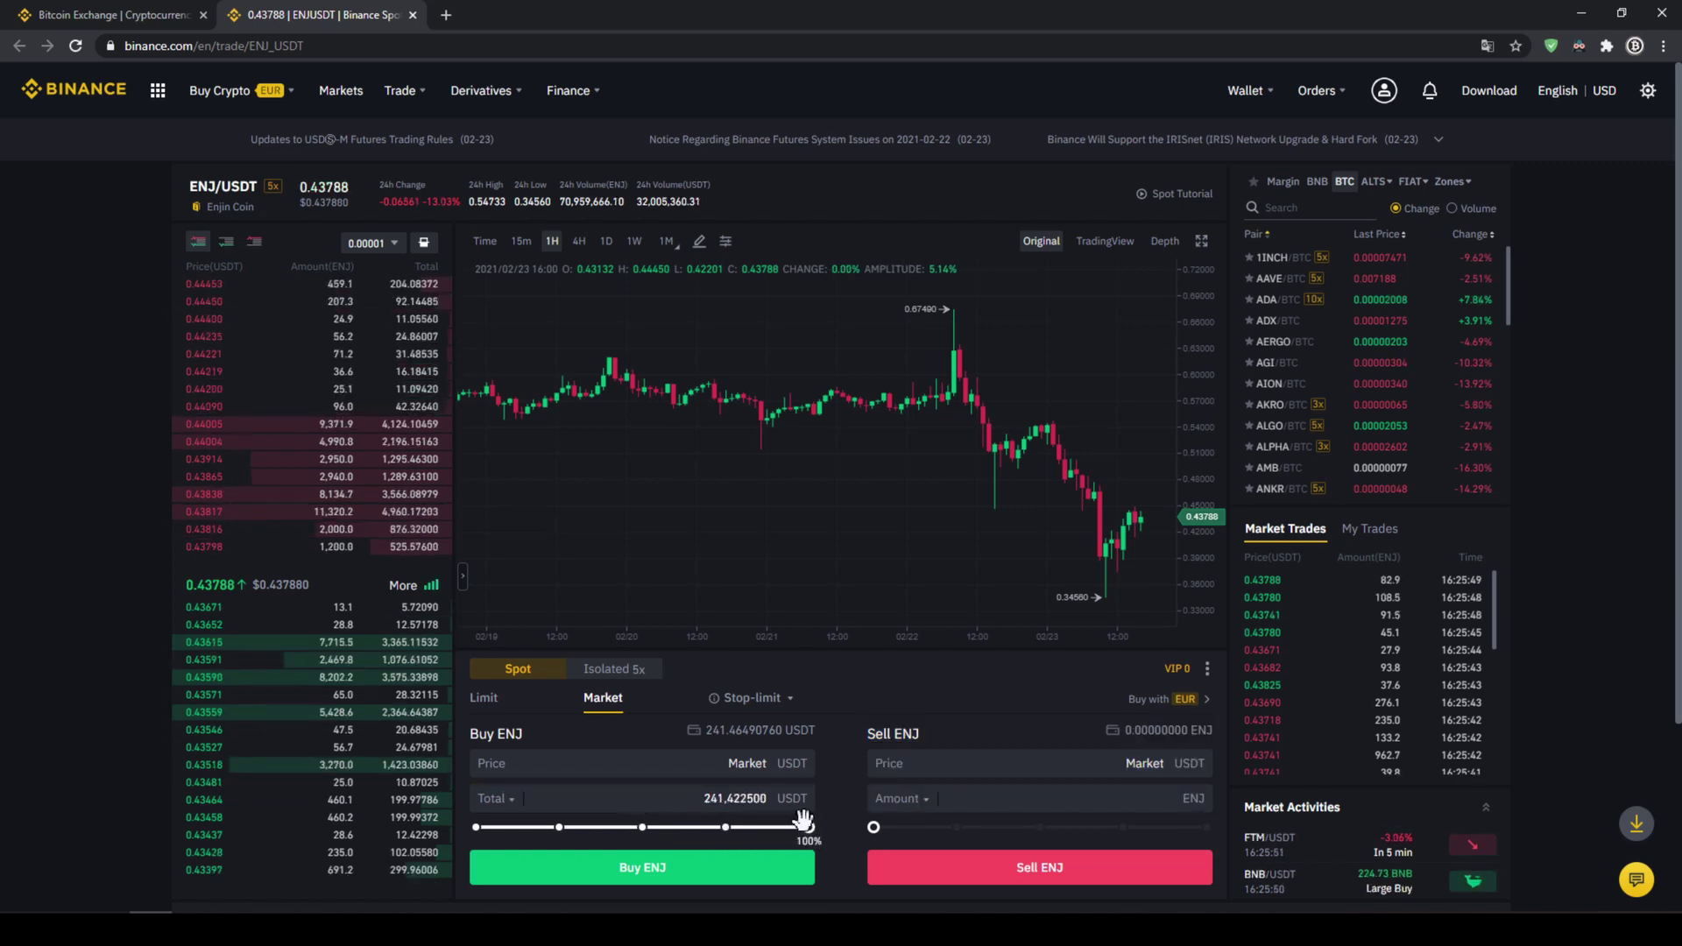